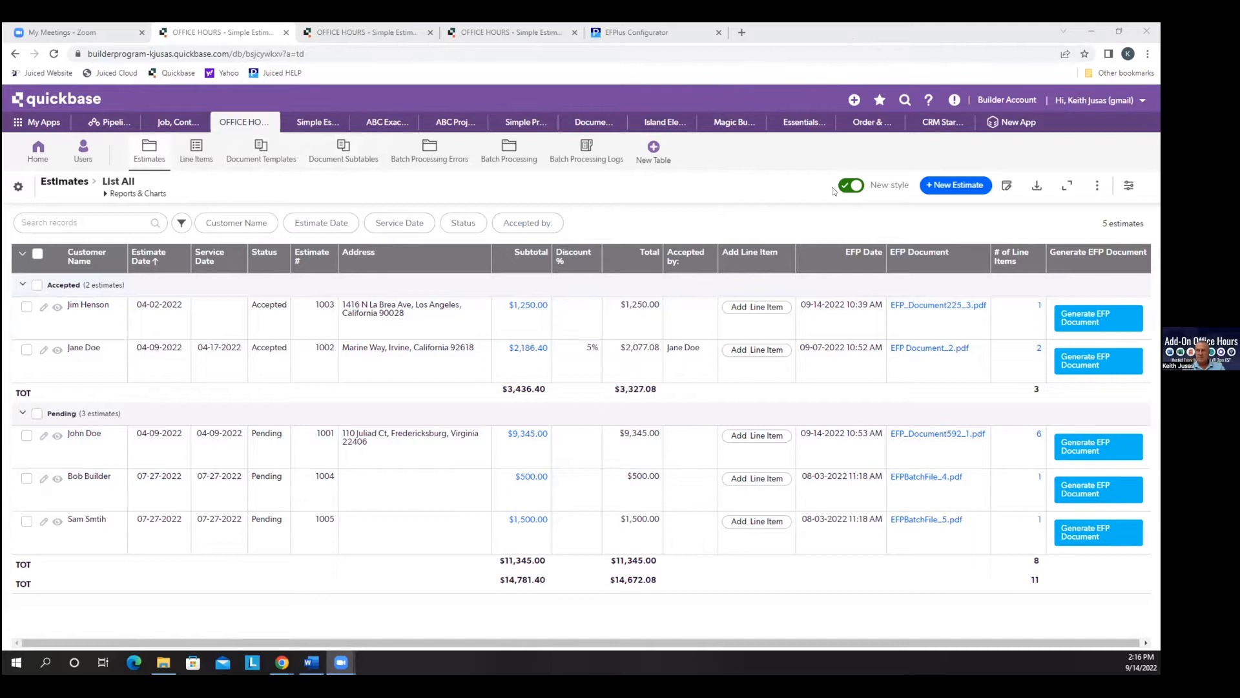
- Open the Estimate Template record in the Document Templates table
{"action": "left_click", "coordinate": [273, 158]}
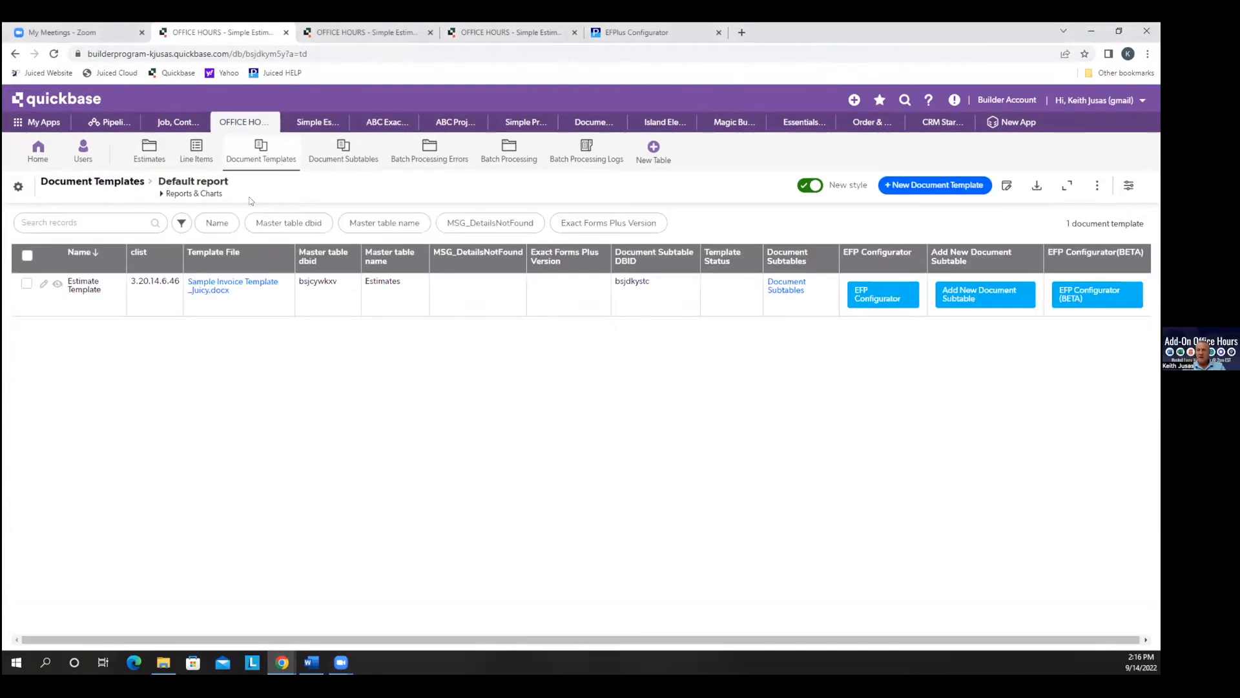
{"action": "left_click", "coordinate": [58, 284]}
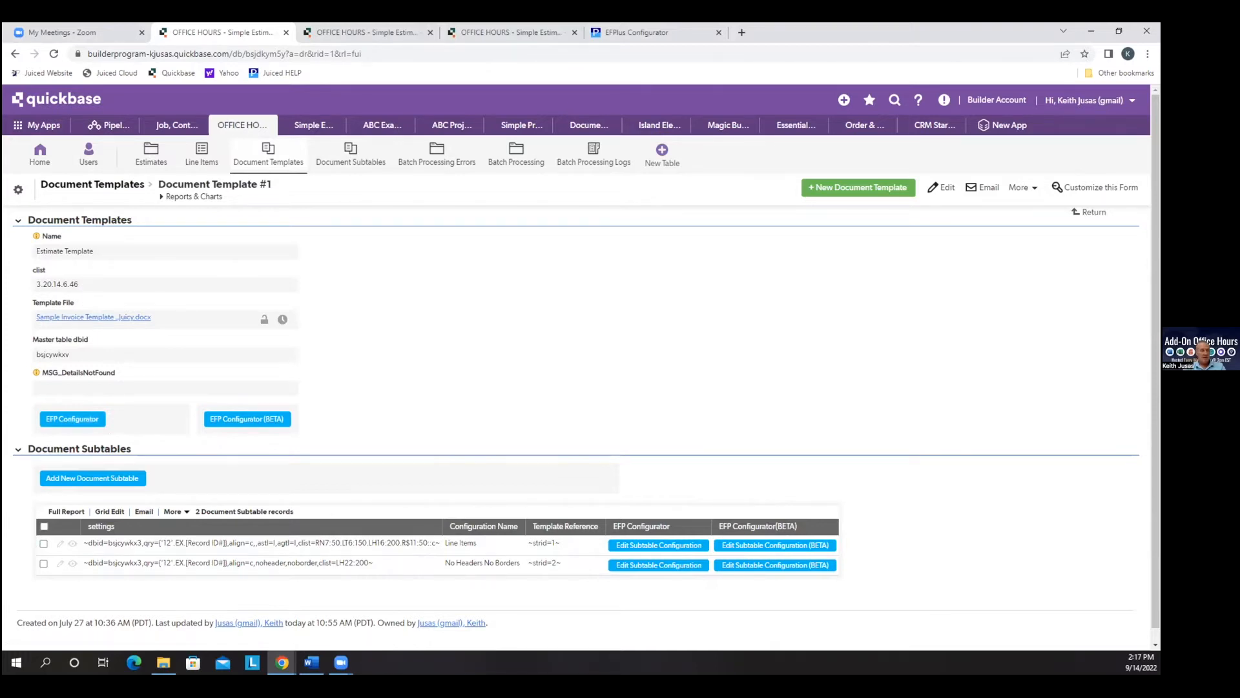
- Switch to the Sample Invoice Template document in Word and enter ~22~ in the header table's empty PO# cell
{"action": "key", "text": "alt+Tab"}
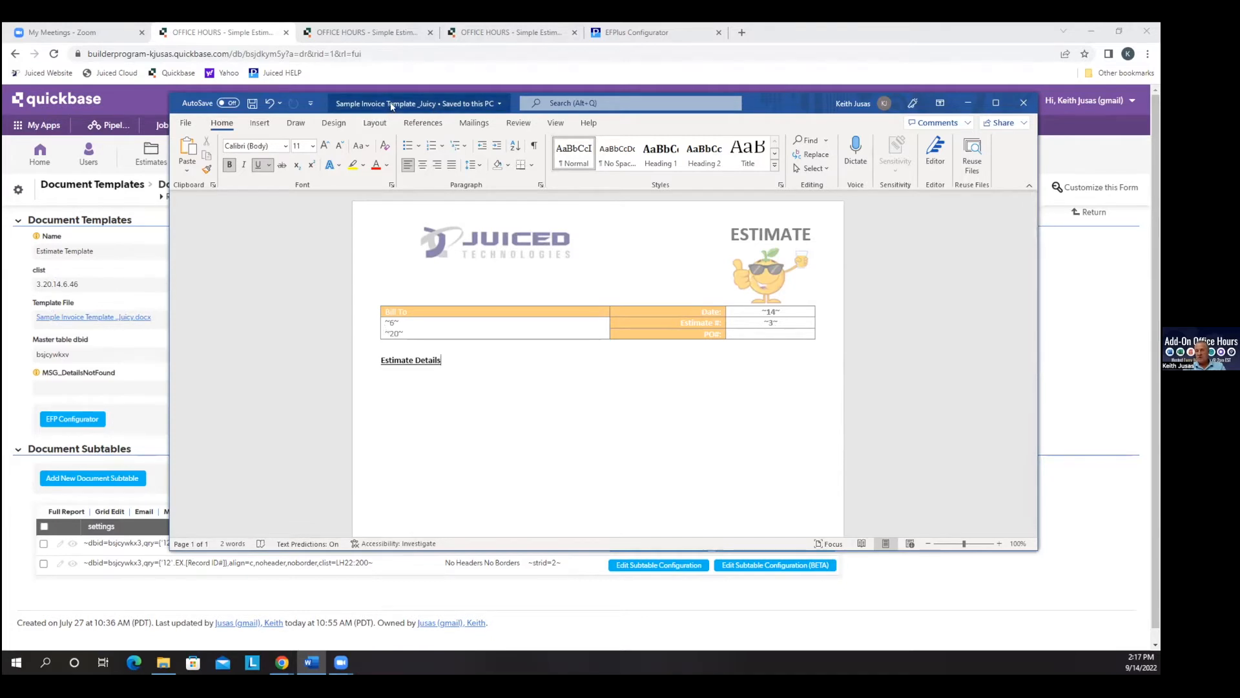
{"action": "left_click_drag", "start_coordinate": [371, 108], "coordinate": [1160, 194]}
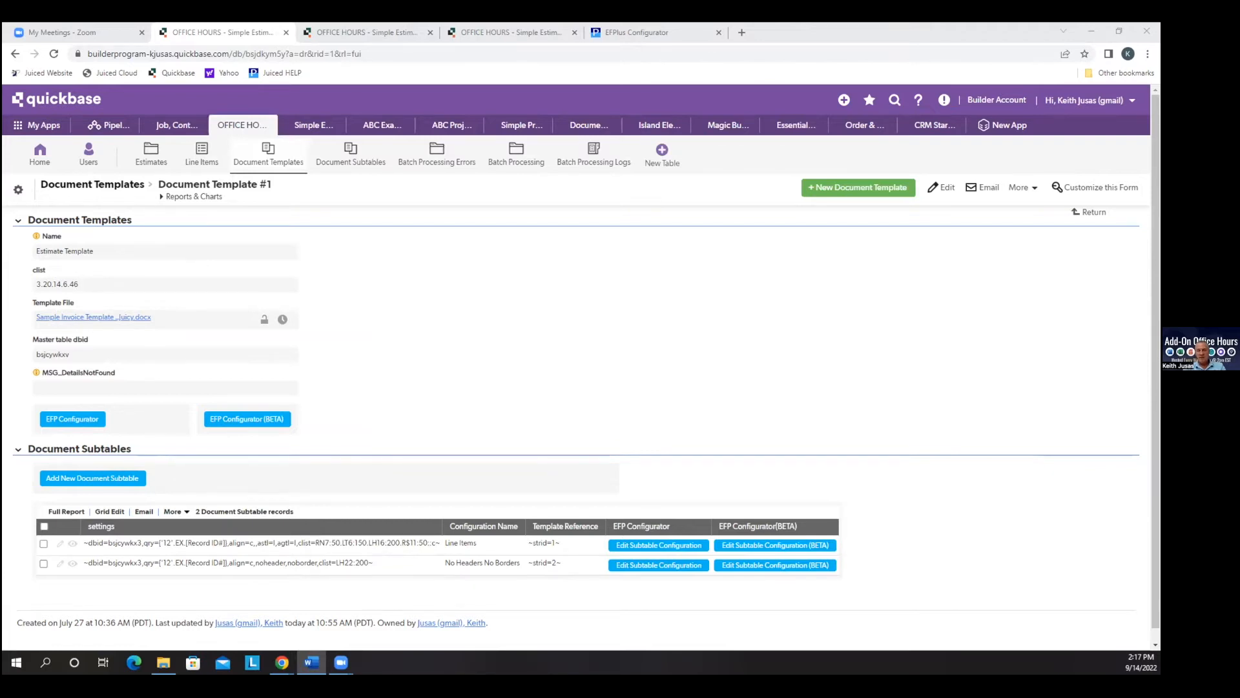
{"action": "key", "text": "Up"}
{"action": "double_click", "coordinate": [764, 374]}
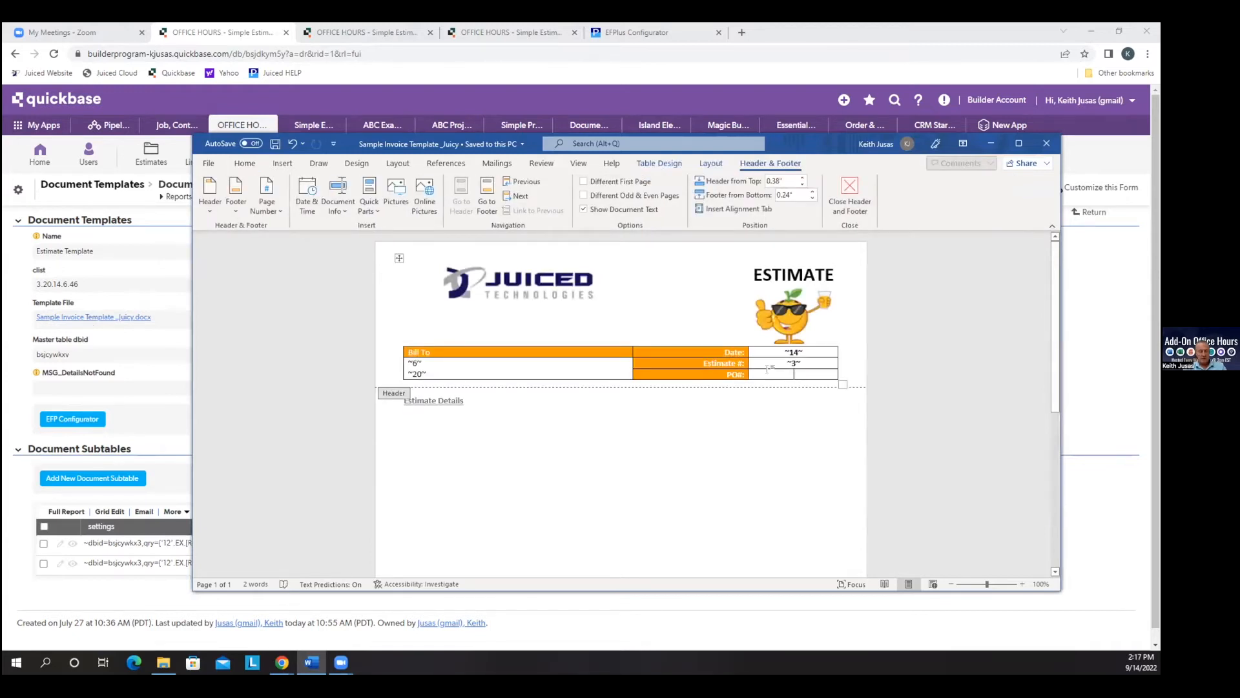
{"action": "type", "text": "~22~"}
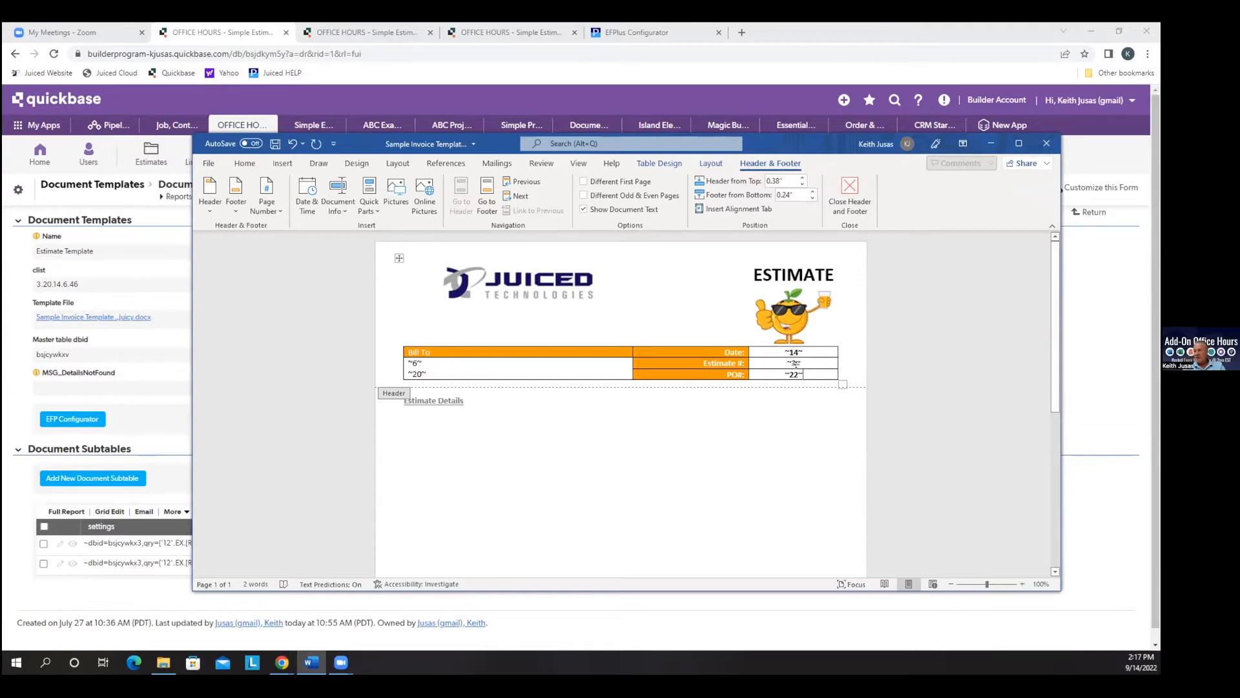
{"action": "left_click", "coordinate": [112, 292]}
{"action": "left_click", "coordinate": [942, 190]}
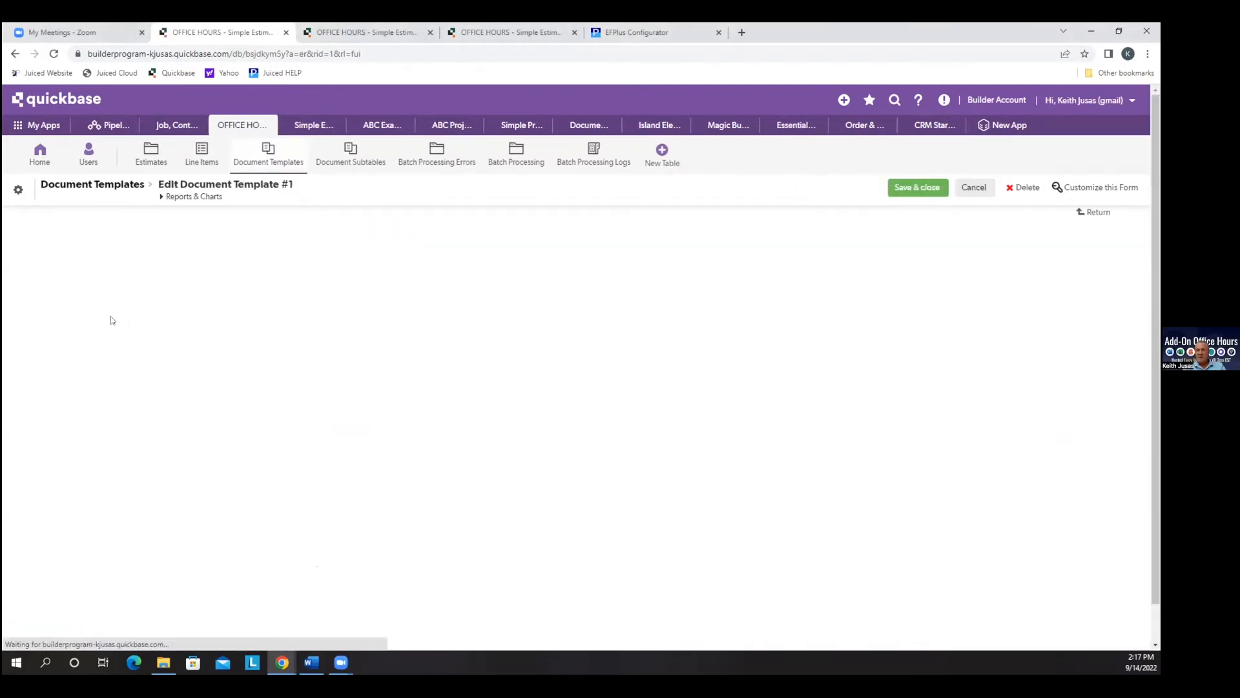
{"action": "left_click", "coordinate": [117, 288]}
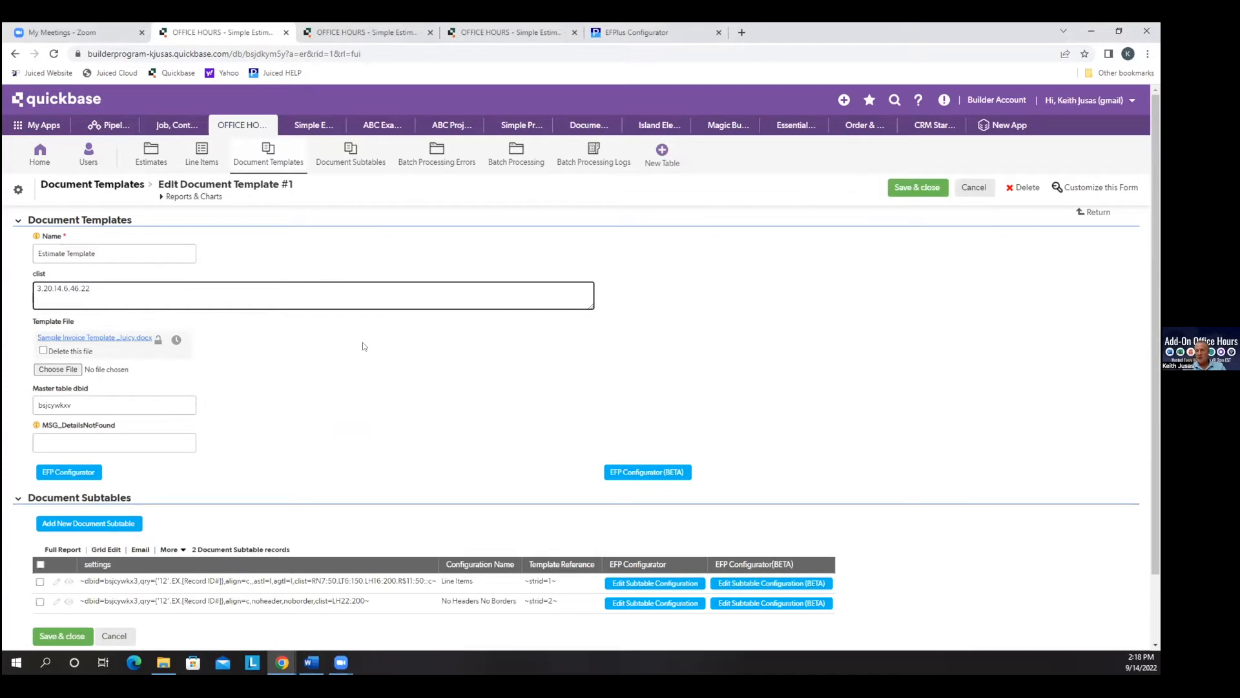
{"action": "key", "text": "BackSpace"}
{"action": "left_click", "coordinate": [980, 188]}
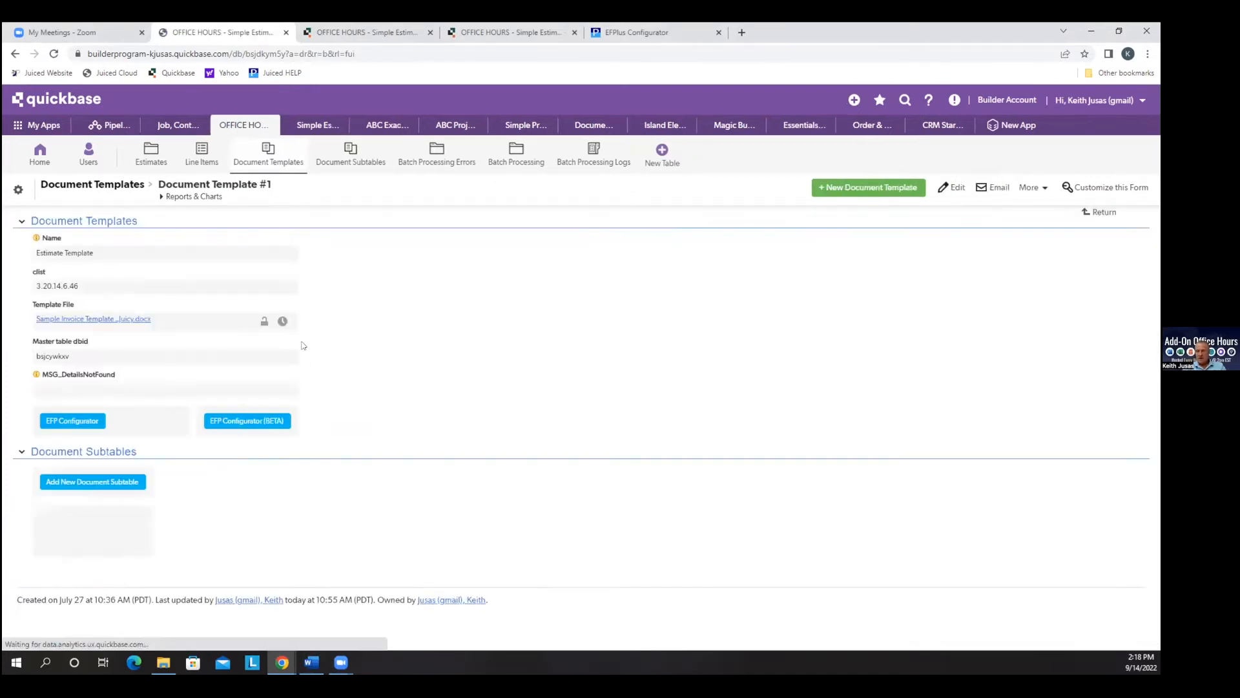
- Add the PO Number (45) field to the Estimates master table's clist in the EFP Configurator and apply the change
{"action": "left_click", "coordinate": [65, 417]}
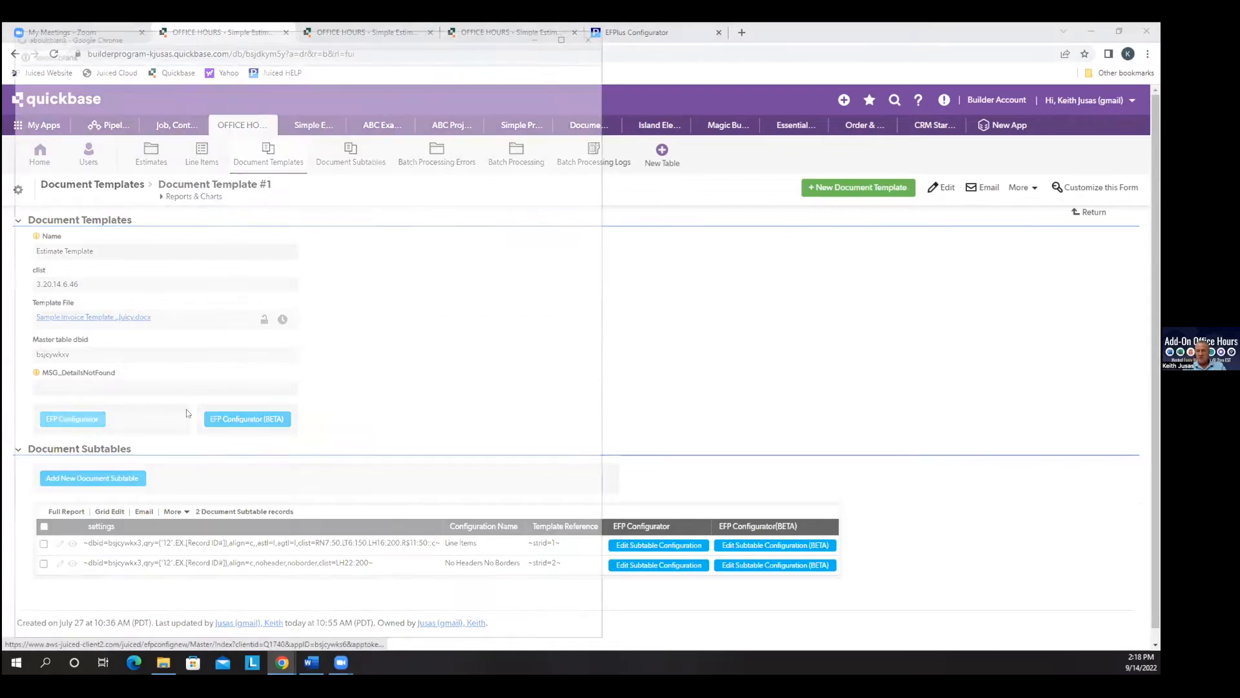
{"action": "scroll", "coordinate": [174, 368], "scroll_direction": "down", "scroll_amount": 5}
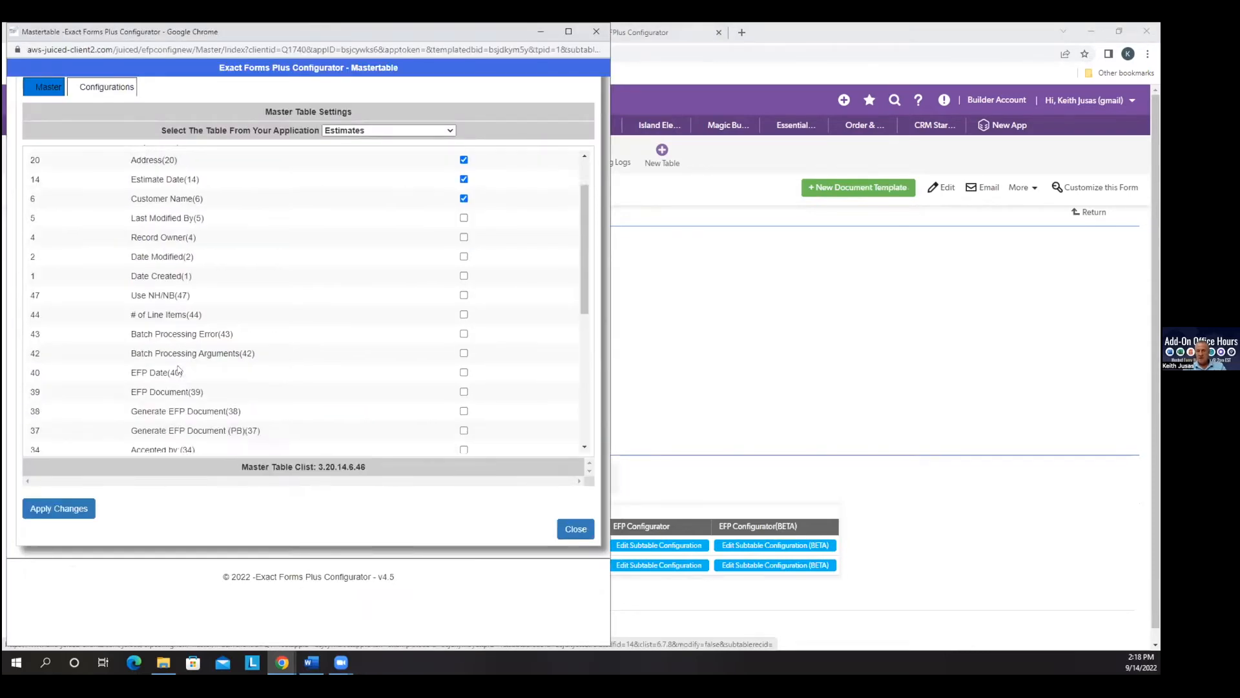
{"action": "scroll", "coordinate": [188, 304], "scroll_direction": "up", "scroll_amount": 5}
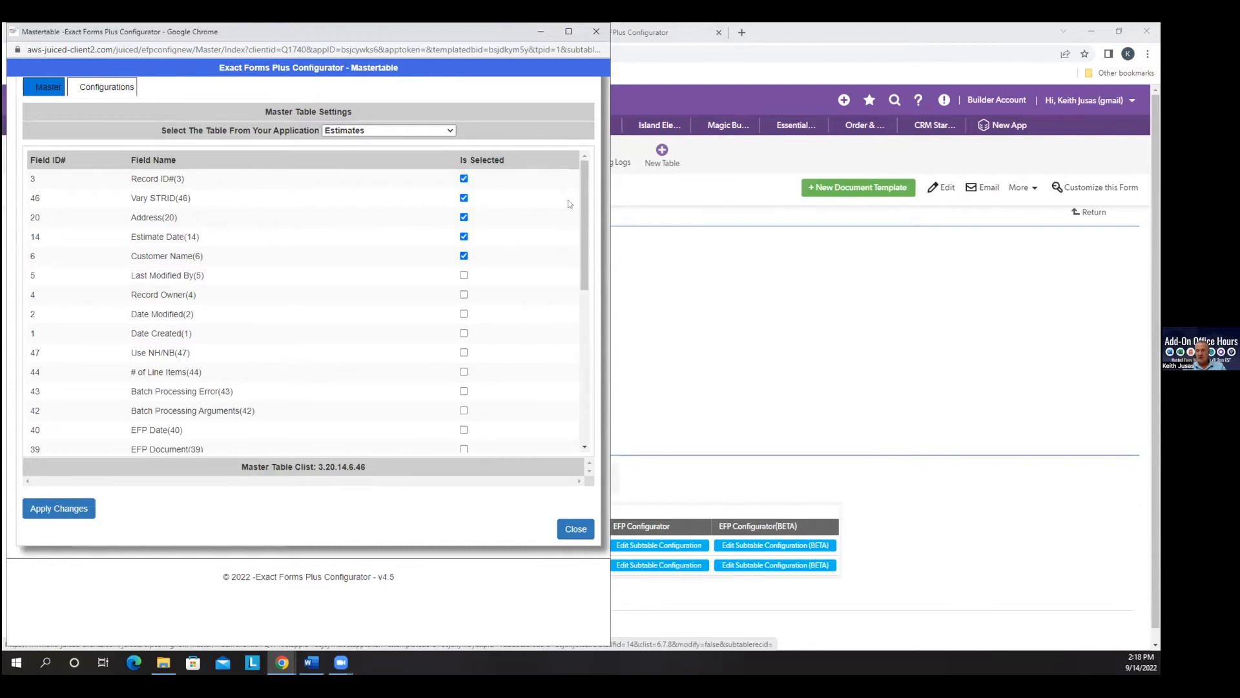
{"action": "left_click_drag", "start_coordinate": [583, 216], "coordinate": [572, 454]}
{"action": "left_click", "coordinate": [41, 161]}
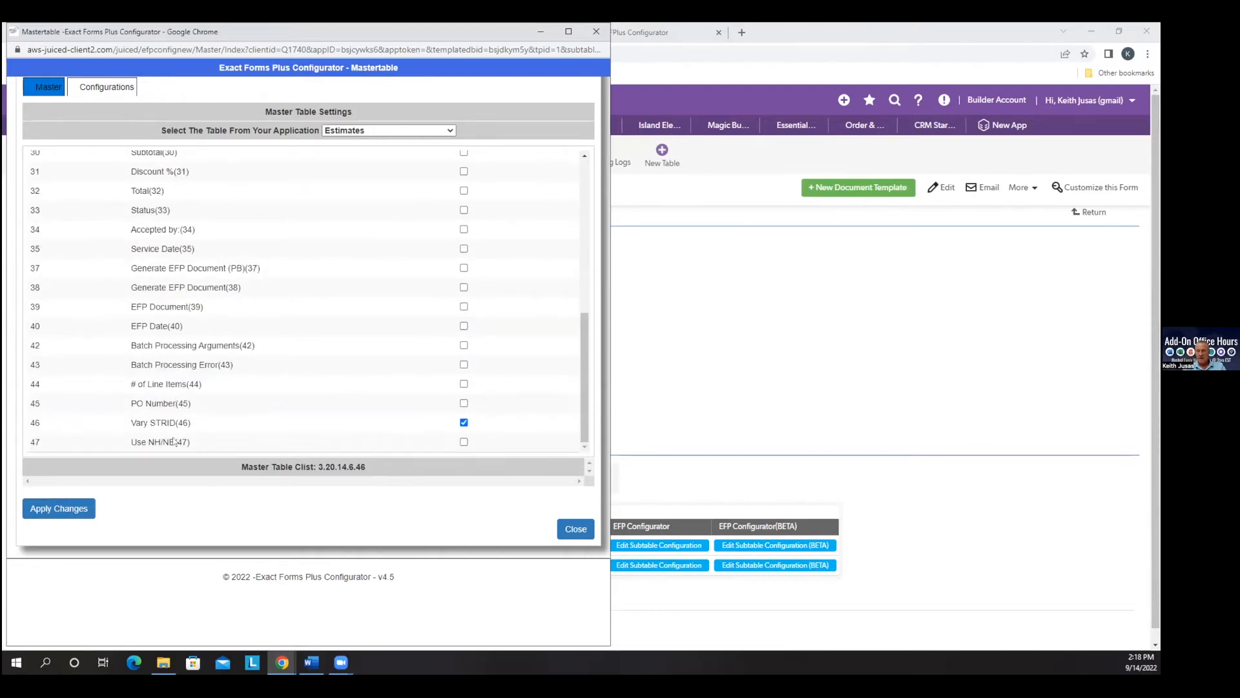
{"action": "left_click_drag", "start_coordinate": [365, 469], "coordinate": [316, 467]}
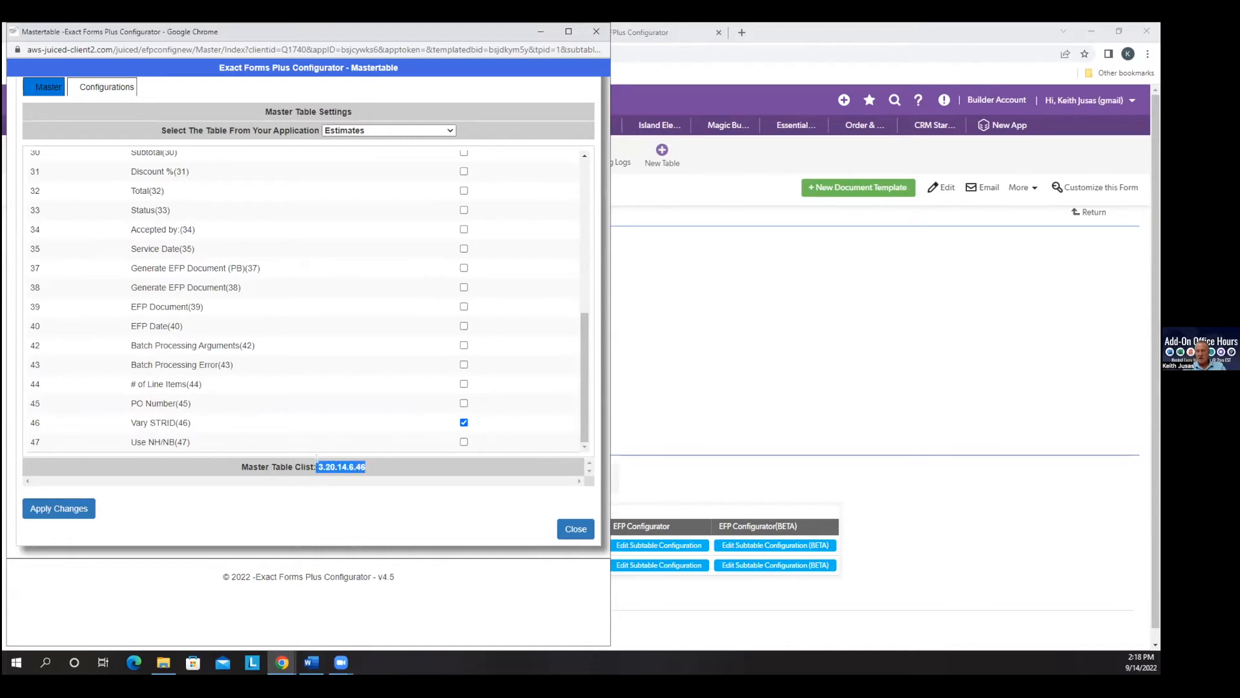
{"action": "left_click", "coordinate": [463, 404]}
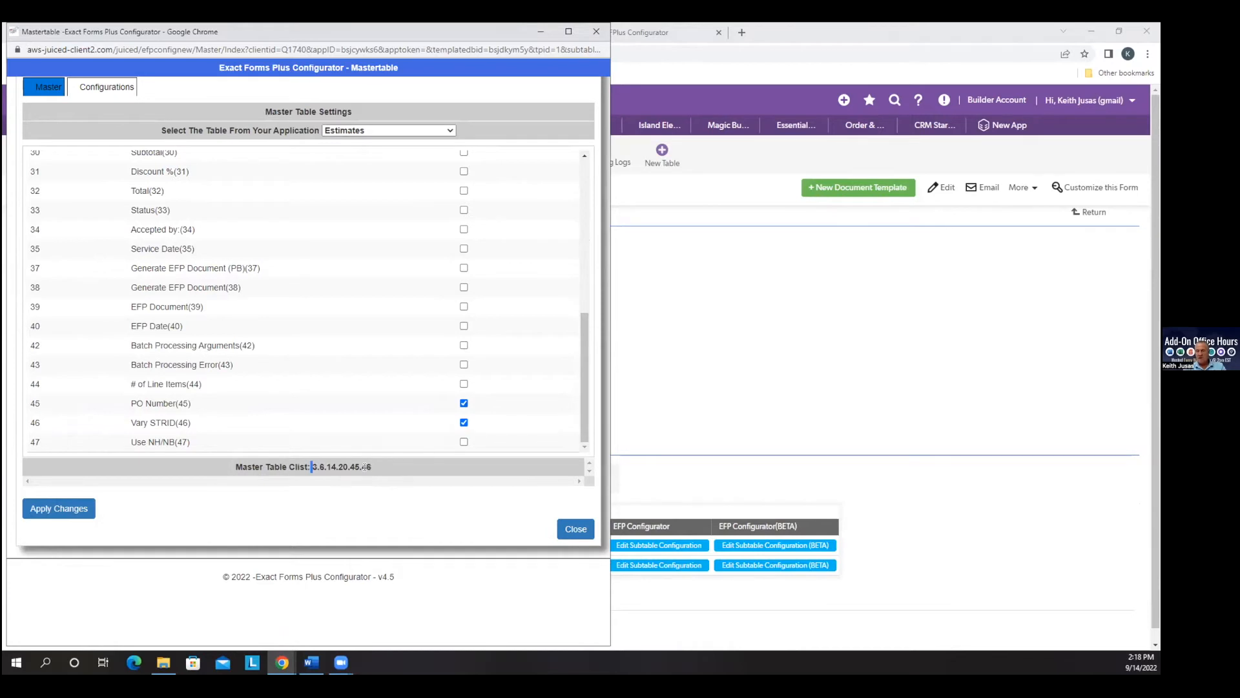
{"action": "left_click", "coordinate": [75, 509]}
{"action": "left_click", "coordinate": [574, 527]}
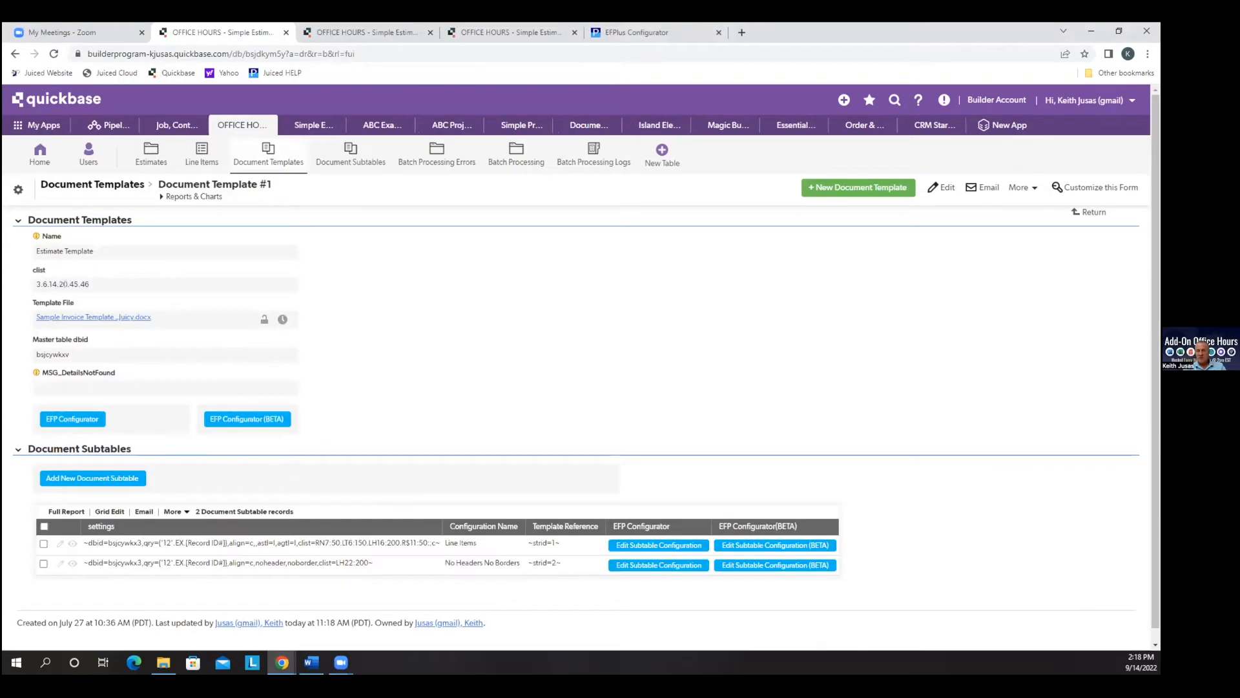
{"action": "left_click_drag", "start_coordinate": [69, 284], "coordinate": [31, 283]}
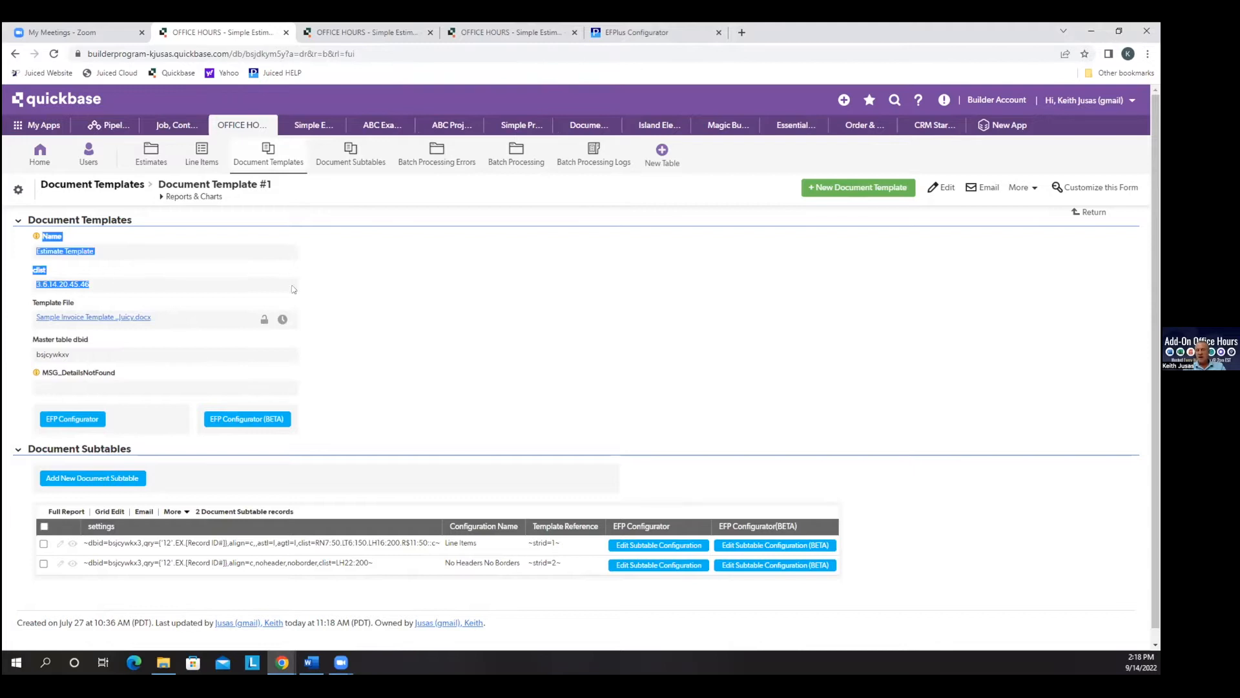
{"action": "left_click", "coordinate": [149, 284]}
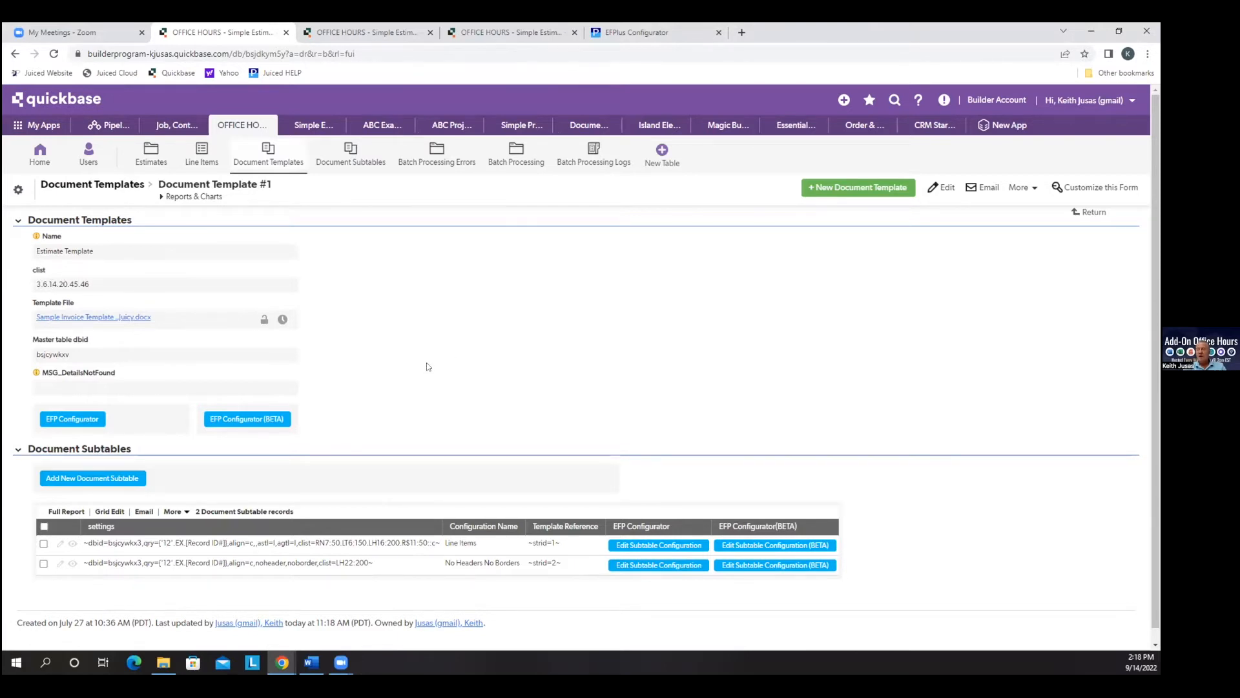
{"action": "left_click", "coordinate": [941, 188]}
{"action": "triple_click", "coordinate": [119, 297]}
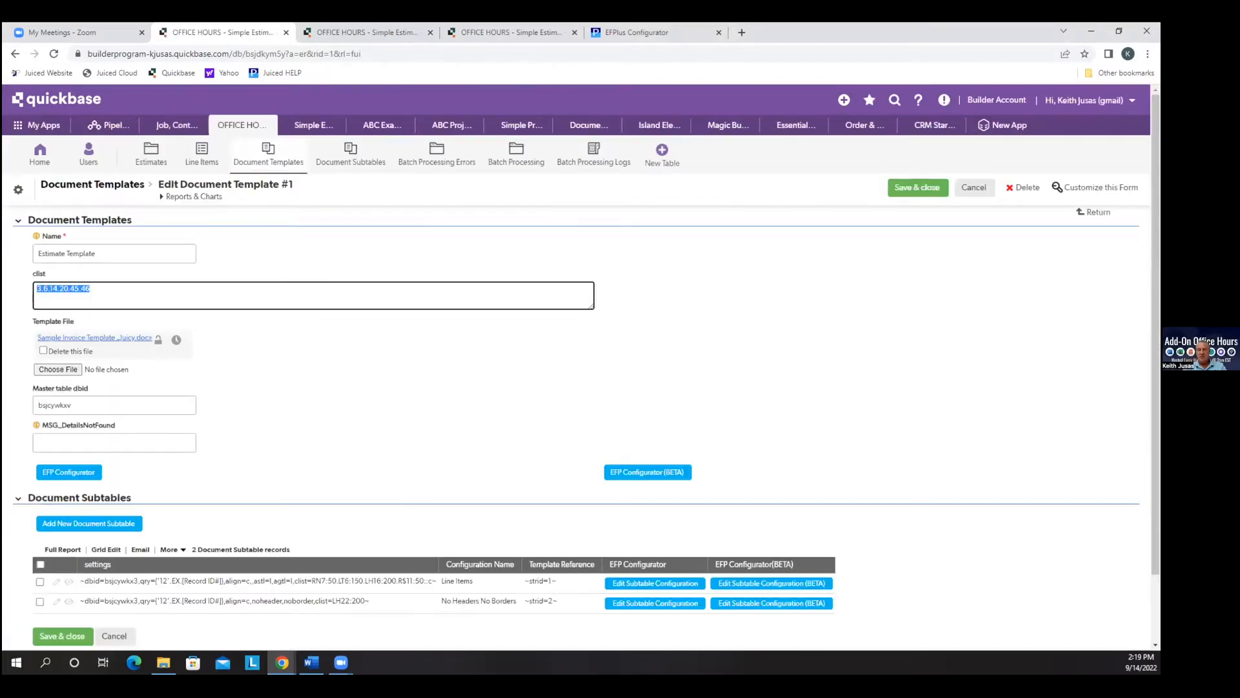
{"action": "type", "text": "1.2.3."}
{"action": "left_click", "coordinate": [974, 189]}
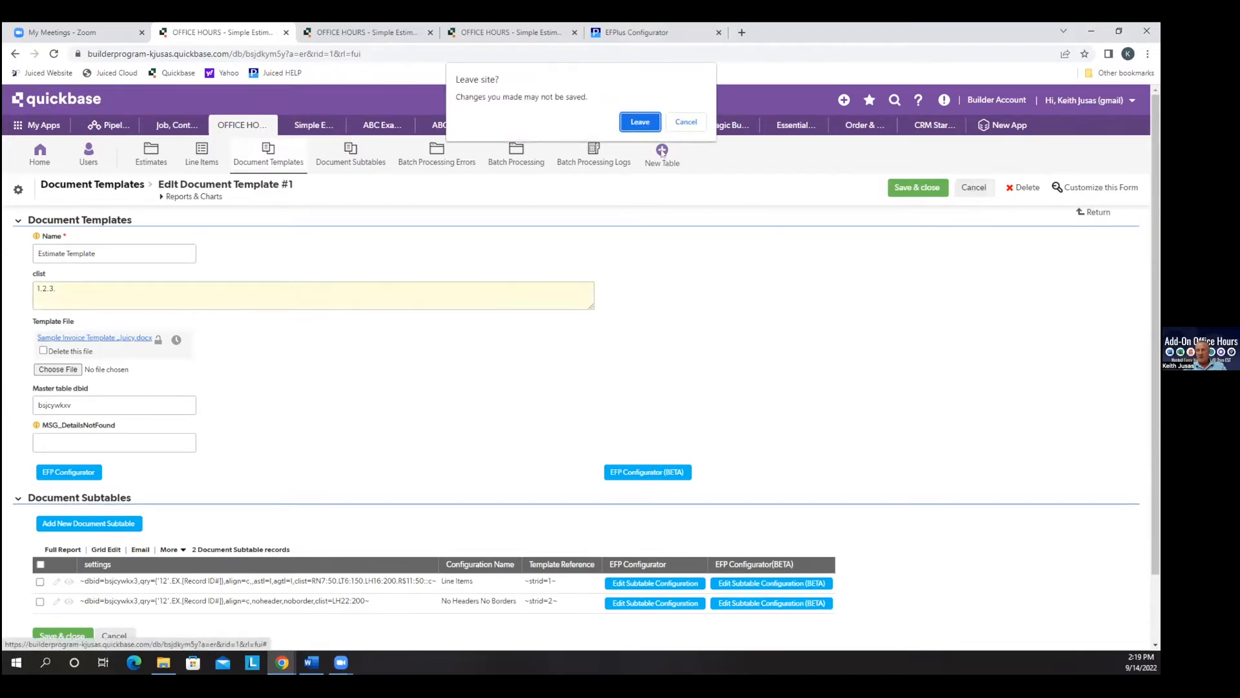
{"action": "left_click", "coordinate": [639, 122]}
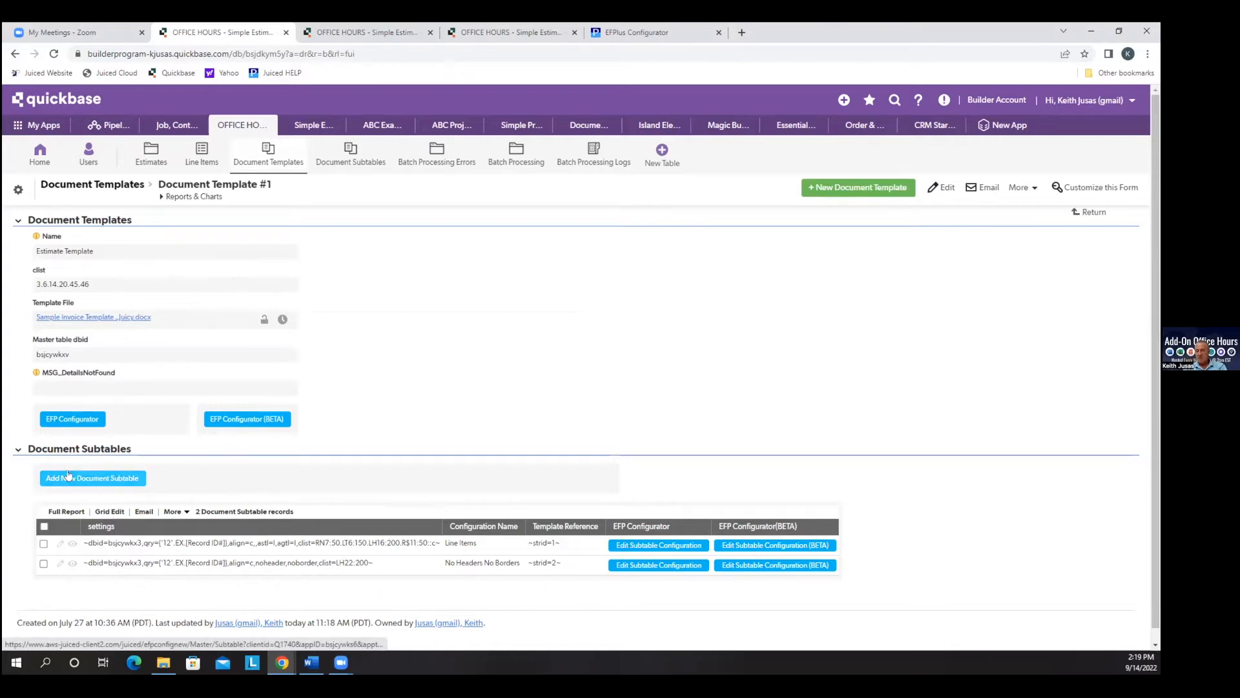
- Examine the master table settings and the current subtable configurations in the EFP Configurator
{"action": "left_click", "coordinate": [76, 418]}
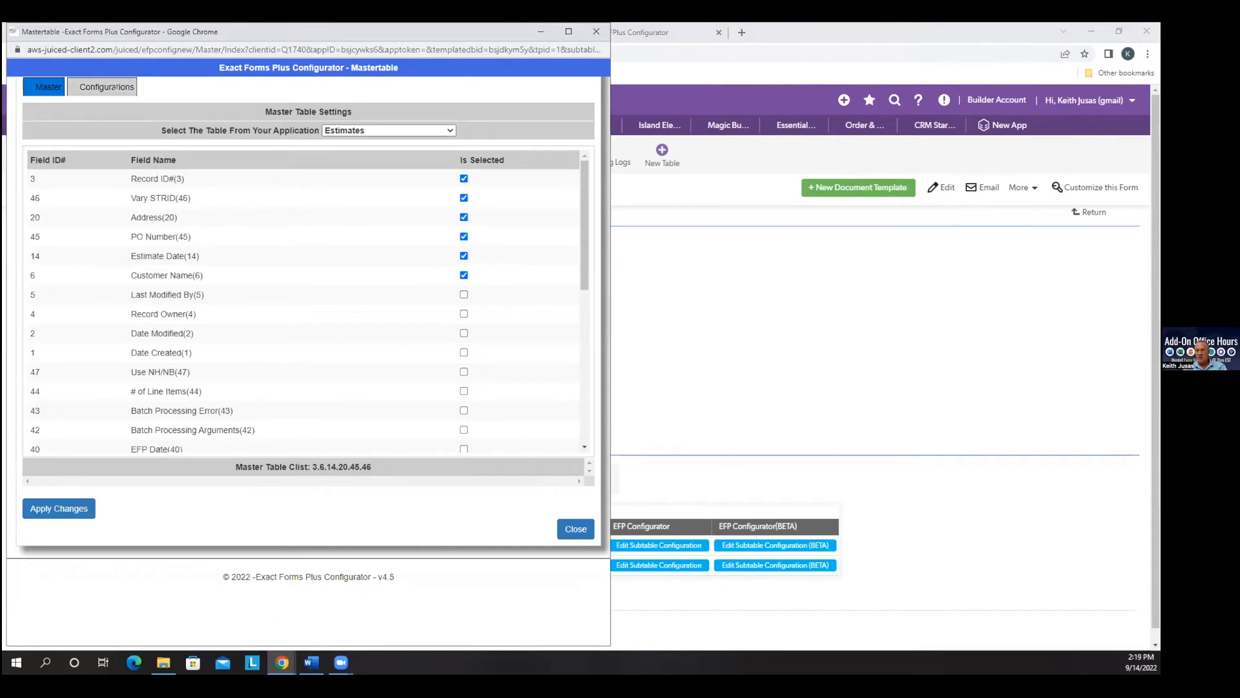
{"action": "left_click", "coordinate": [115, 86]}
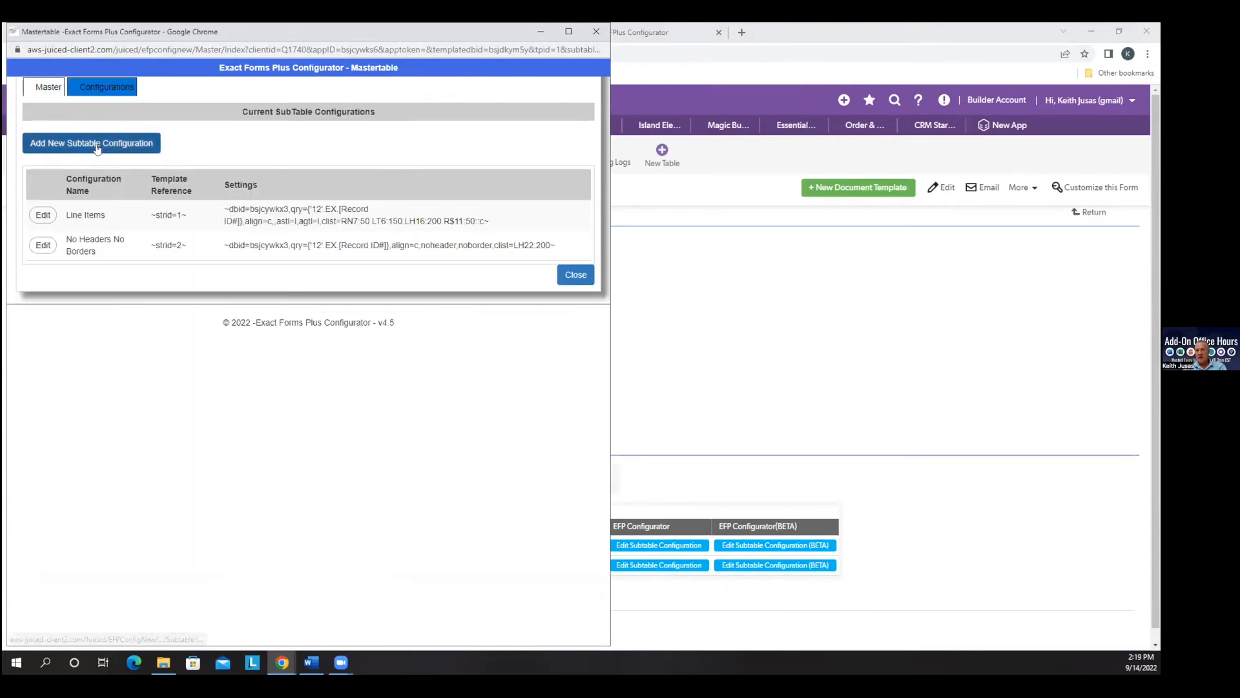
{"action": "left_click", "coordinate": [43, 87]}
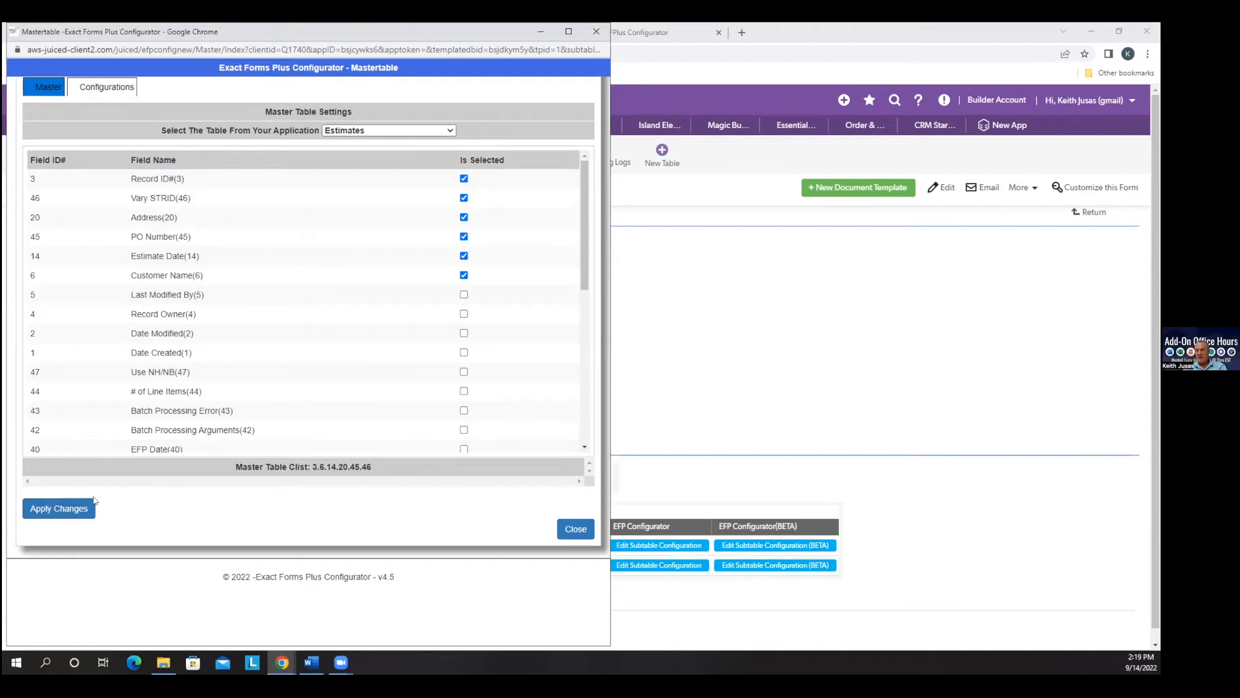
{"action": "left_click", "coordinate": [391, 131]}
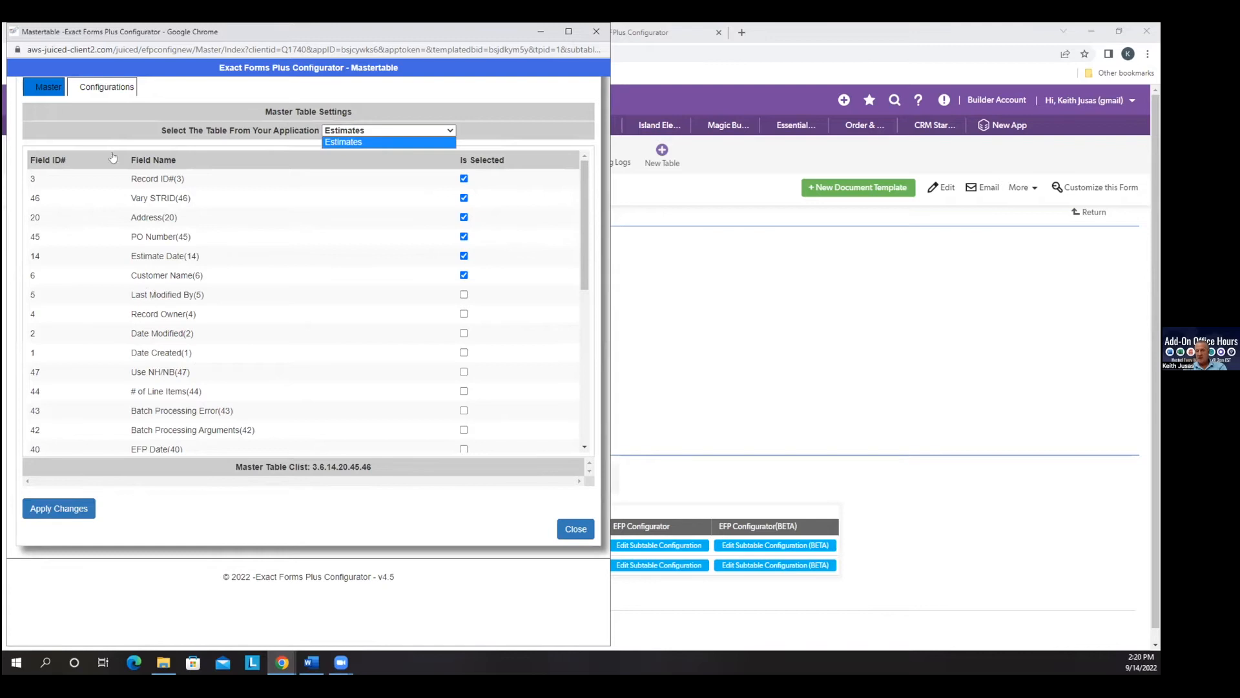
{"action": "left_click", "coordinate": [104, 86]}
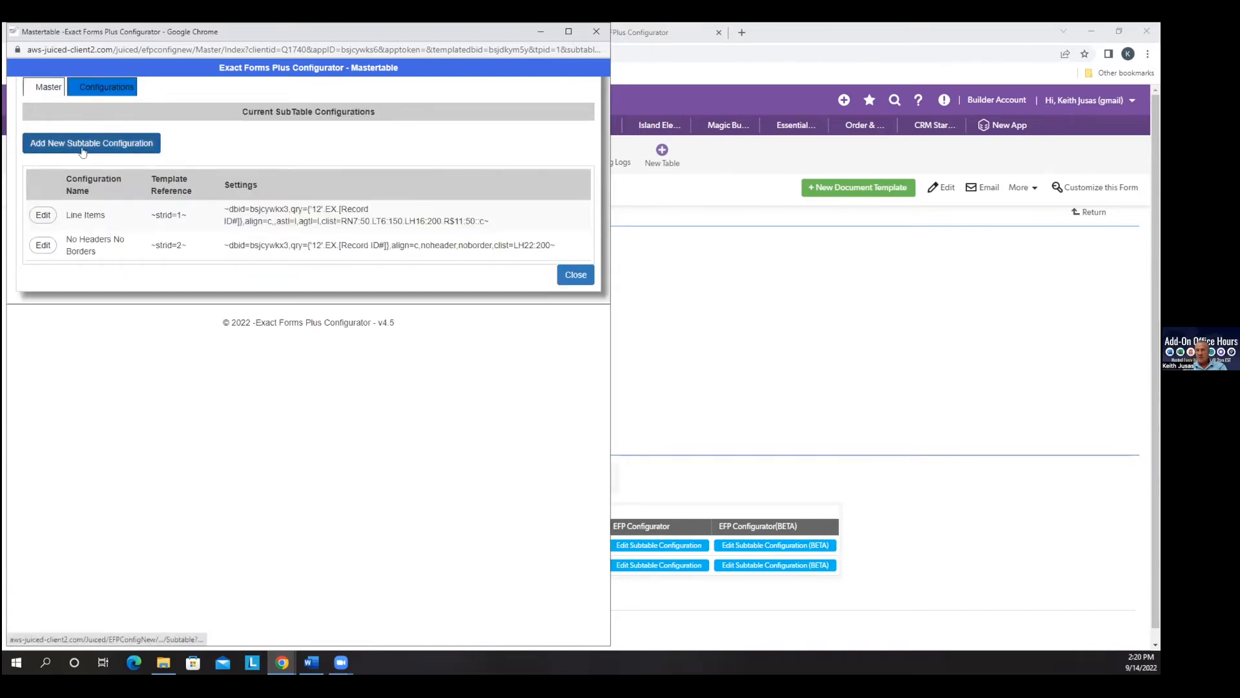
{"action": "left_click", "coordinate": [596, 36]}
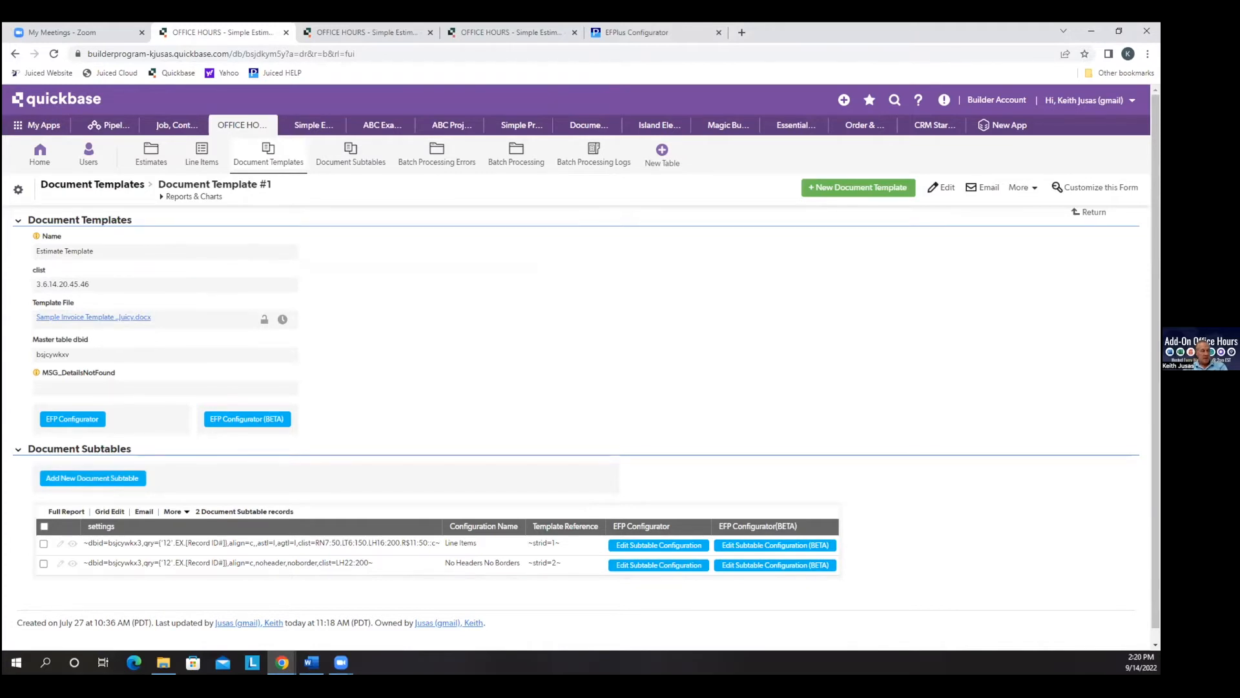
- Review the invoice template in Word, returning from its header to the body, and move its window out of view
{"action": "left_click", "coordinate": [311, 662]}
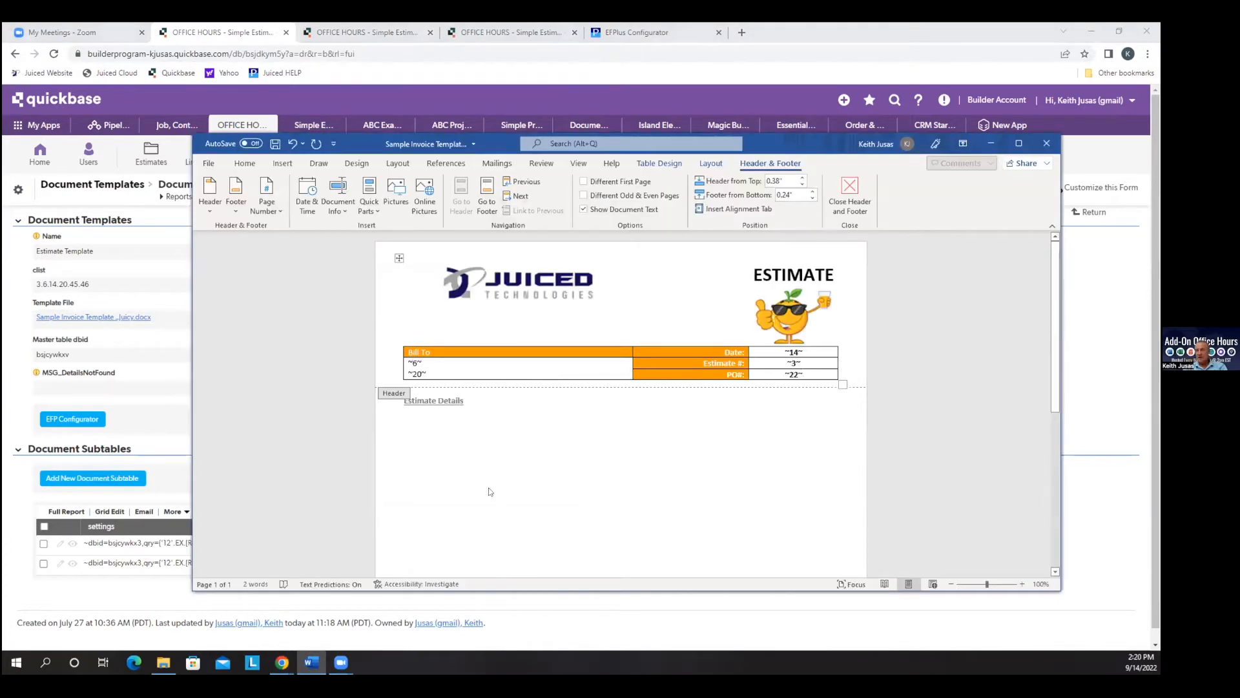
{"action": "double_click", "coordinate": [449, 416]}
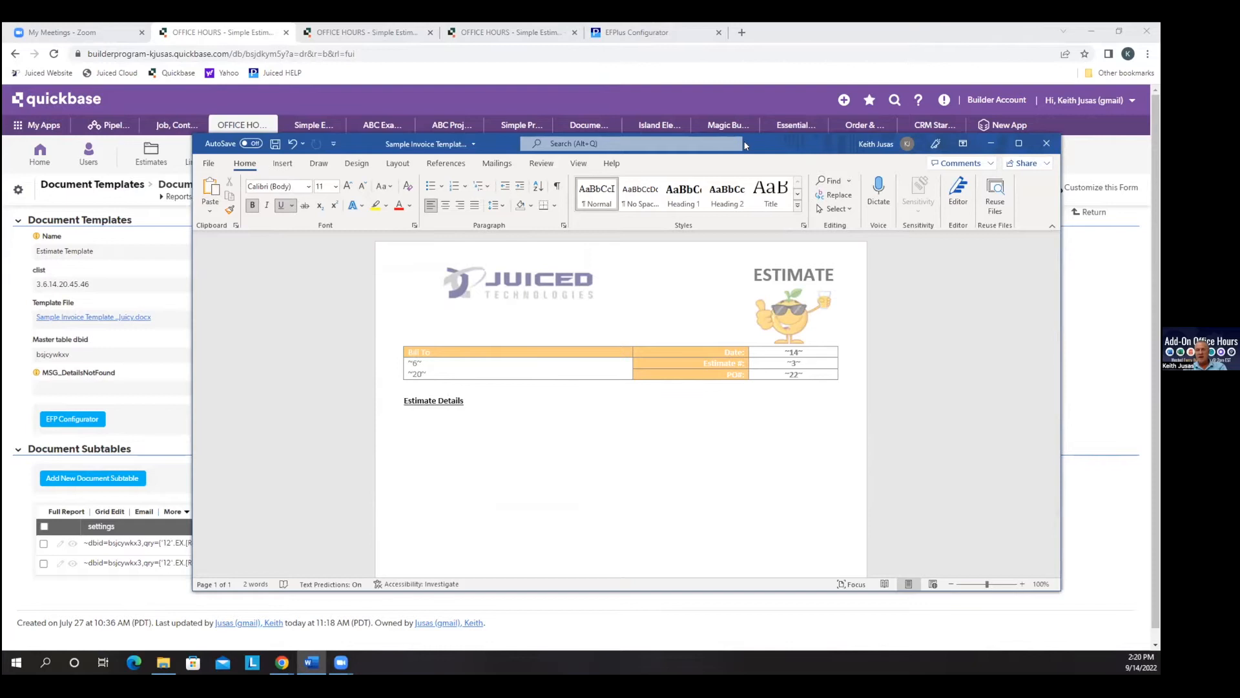
{"action": "left_click_drag", "start_coordinate": [744, 145], "coordinate": [2, 151]}
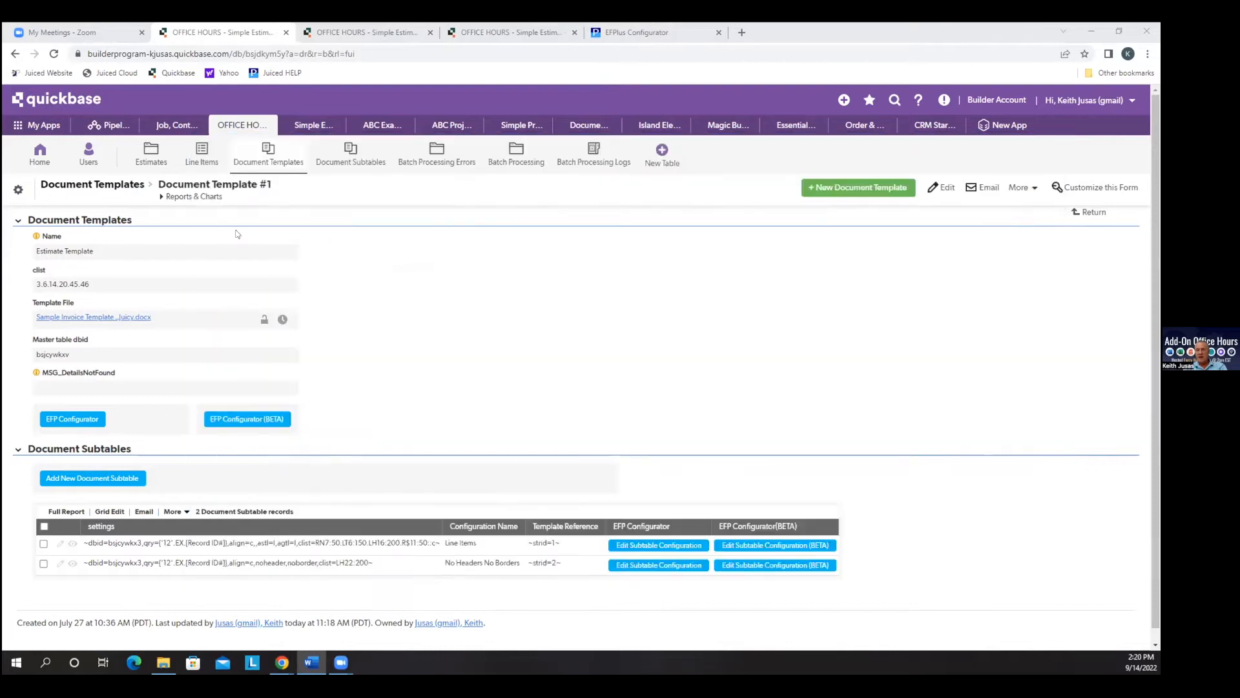
- Open the Estimates table in a new browser tab and examine the first pending estimate's details and line items
{"action": "right_click", "coordinate": [143, 151]}
{"action": "left_click", "coordinate": [187, 159]}
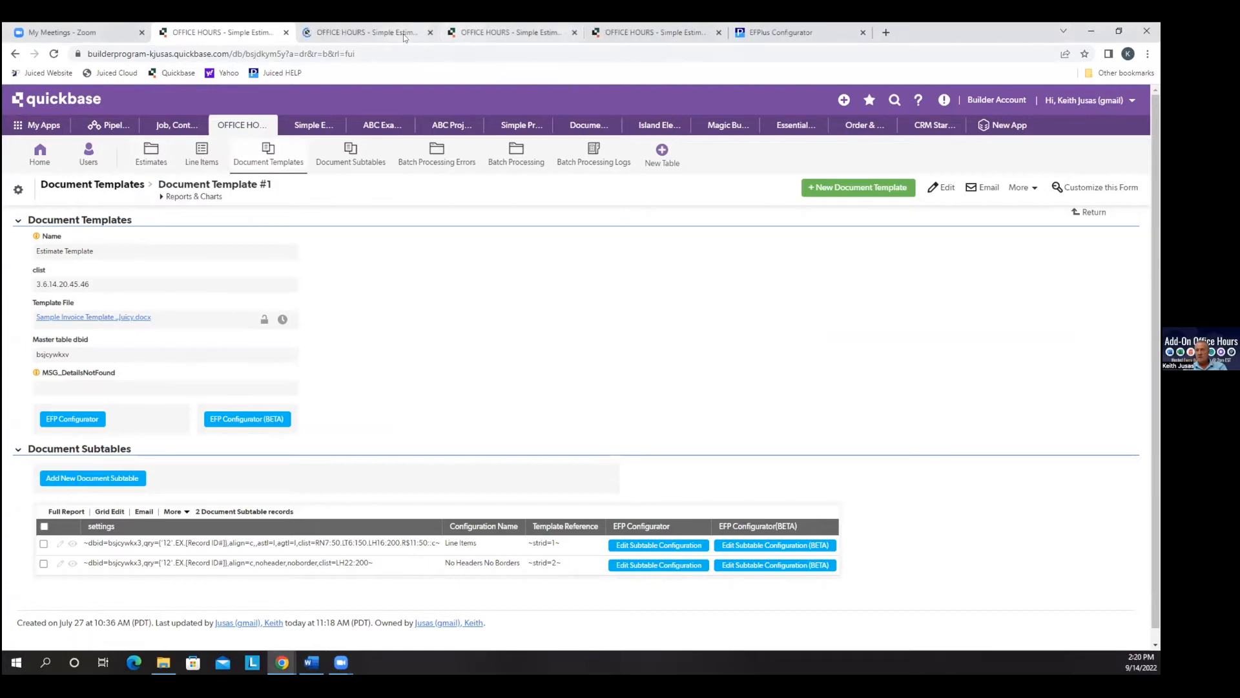
{"action": "left_click", "coordinate": [403, 34]}
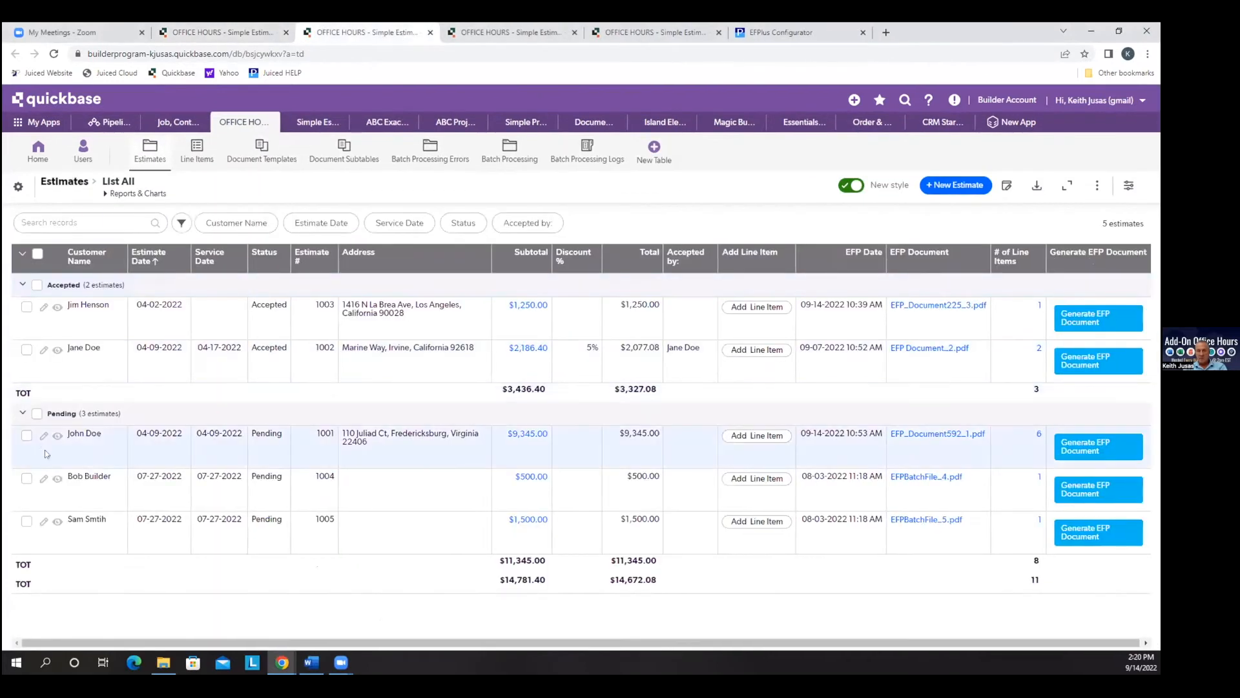
{"action": "left_click", "coordinate": [56, 439]}
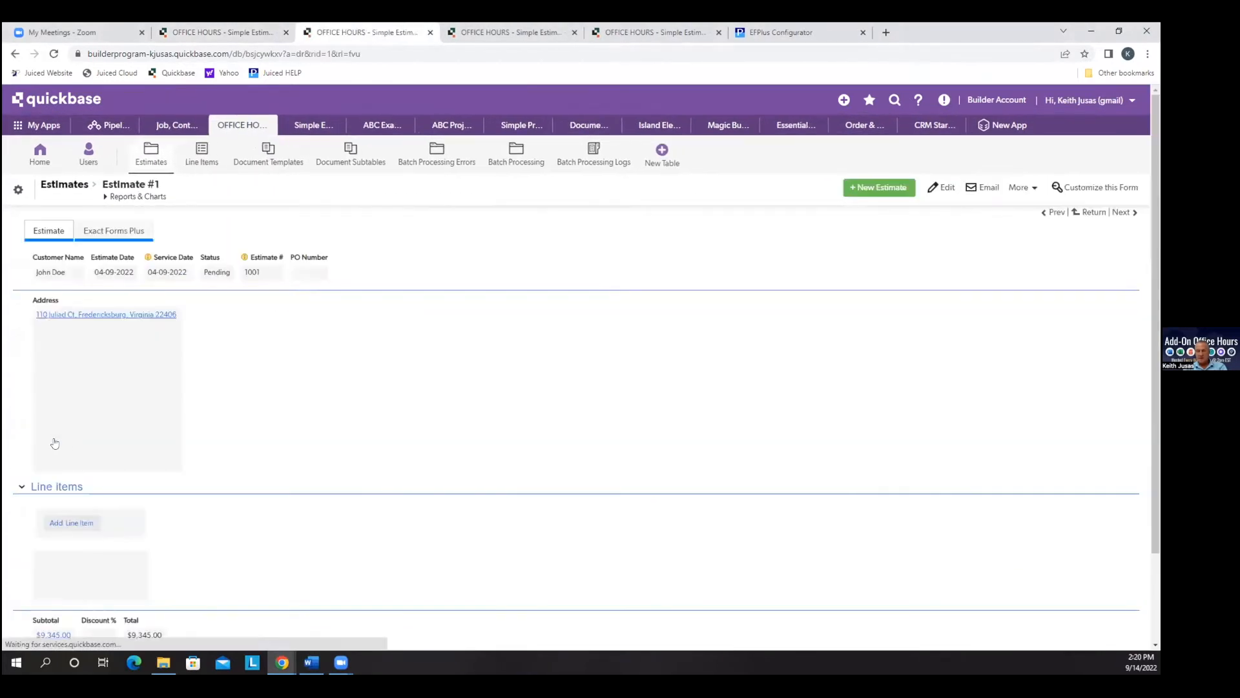
{"action": "scroll", "coordinate": [218, 345], "scroll_direction": "down", "scroll_amount": 3}
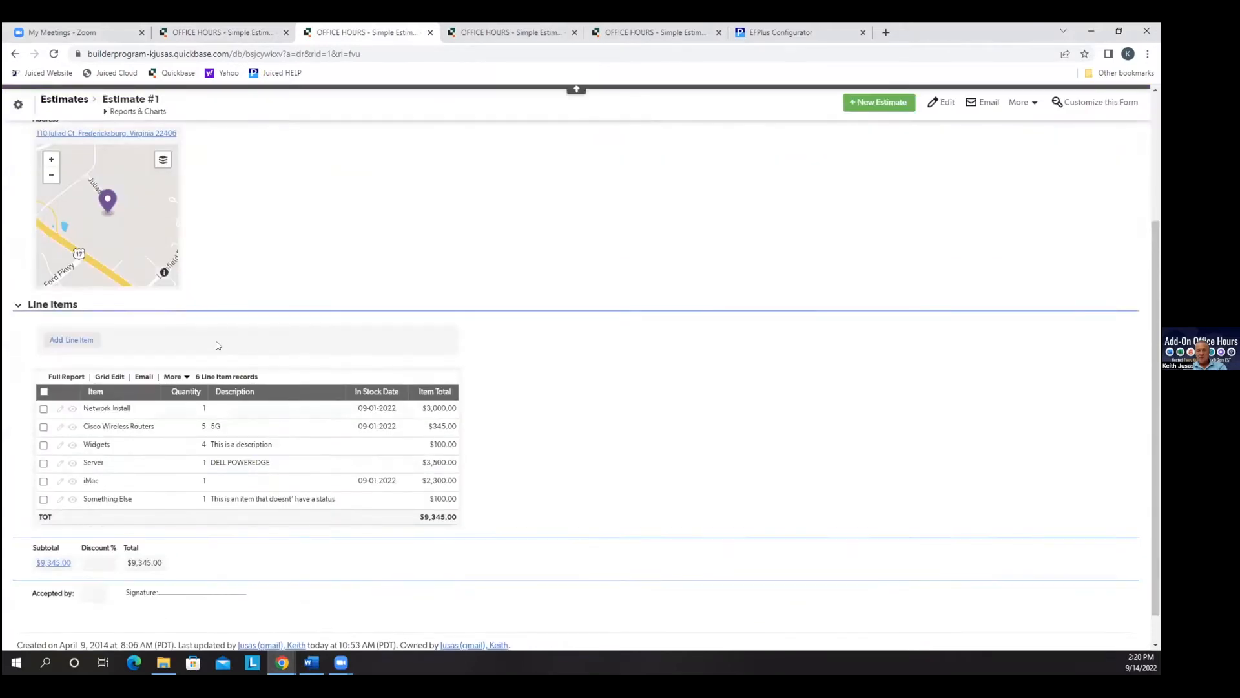
{"action": "scroll", "coordinate": [855, 415], "scroll_direction": "up", "scroll_amount": 1}
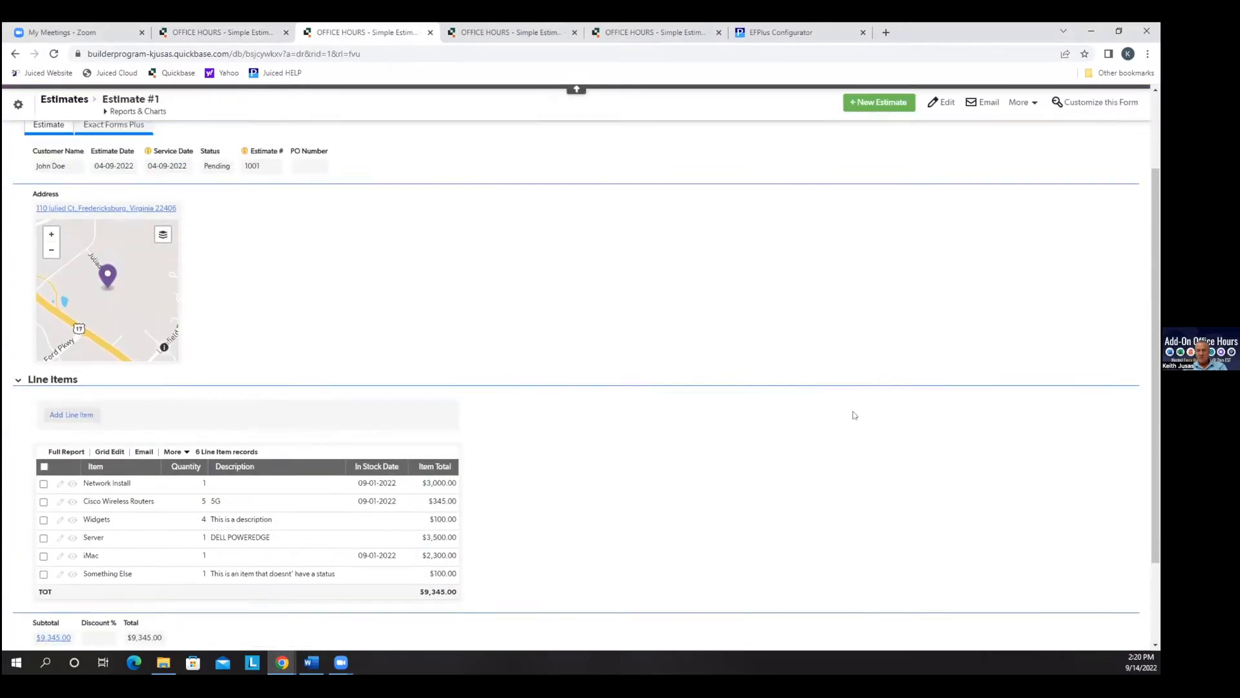
- Check the Word estimate template against the estimate record, and put the Word window away again
{"action": "scroll", "coordinate": [855, 414], "scroll_direction": "up", "scroll_amount": 1}
{"action": "left_click", "coordinate": [311, 662]}
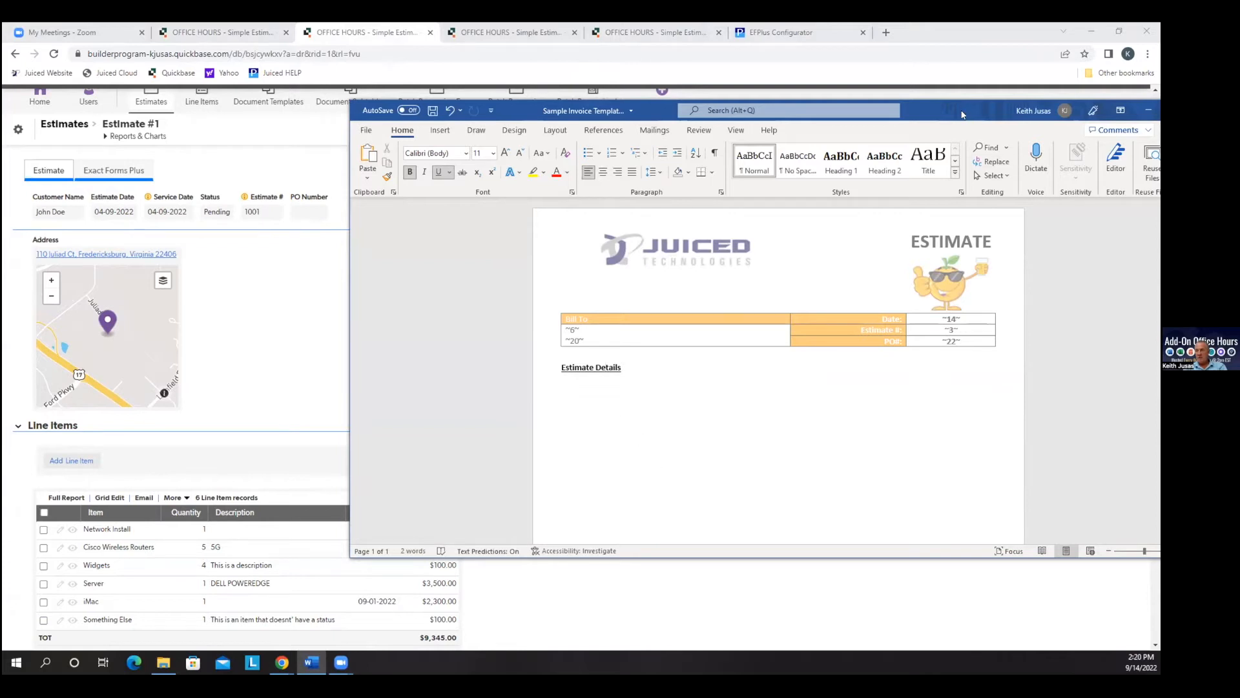
{"action": "left_click", "coordinate": [1148, 111]}
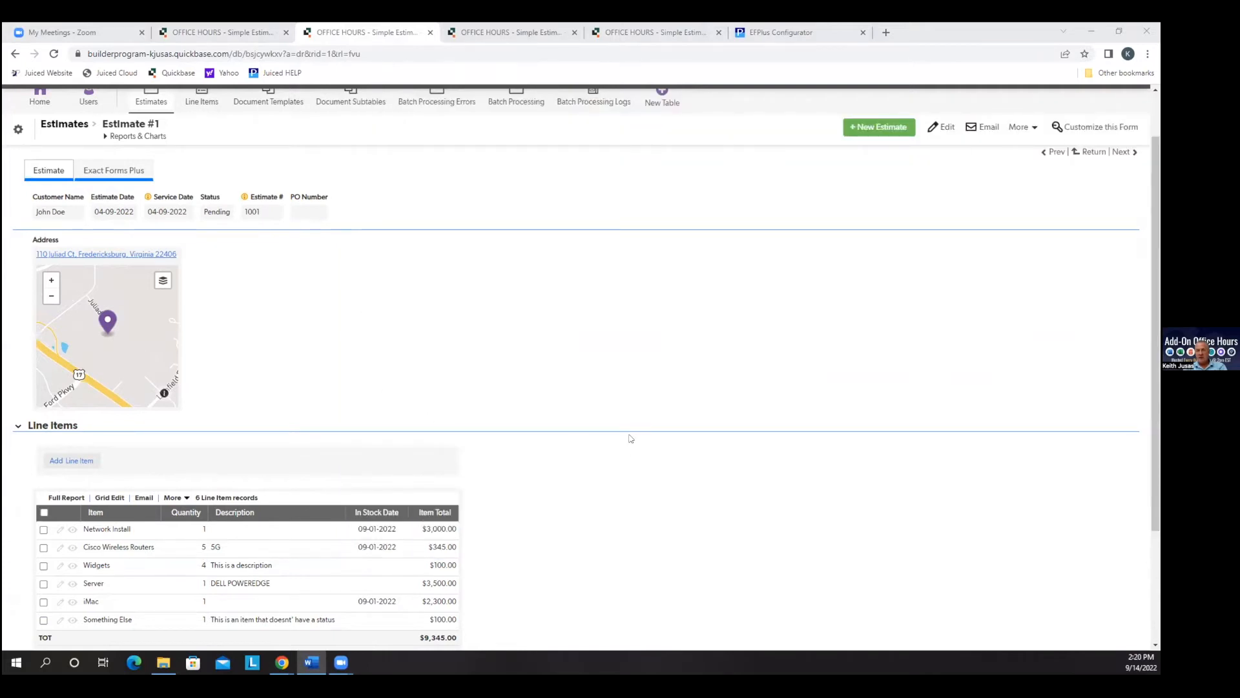
{"action": "scroll", "coordinate": [631, 439], "scroll_direction": "up", "scroll_amount": 1}
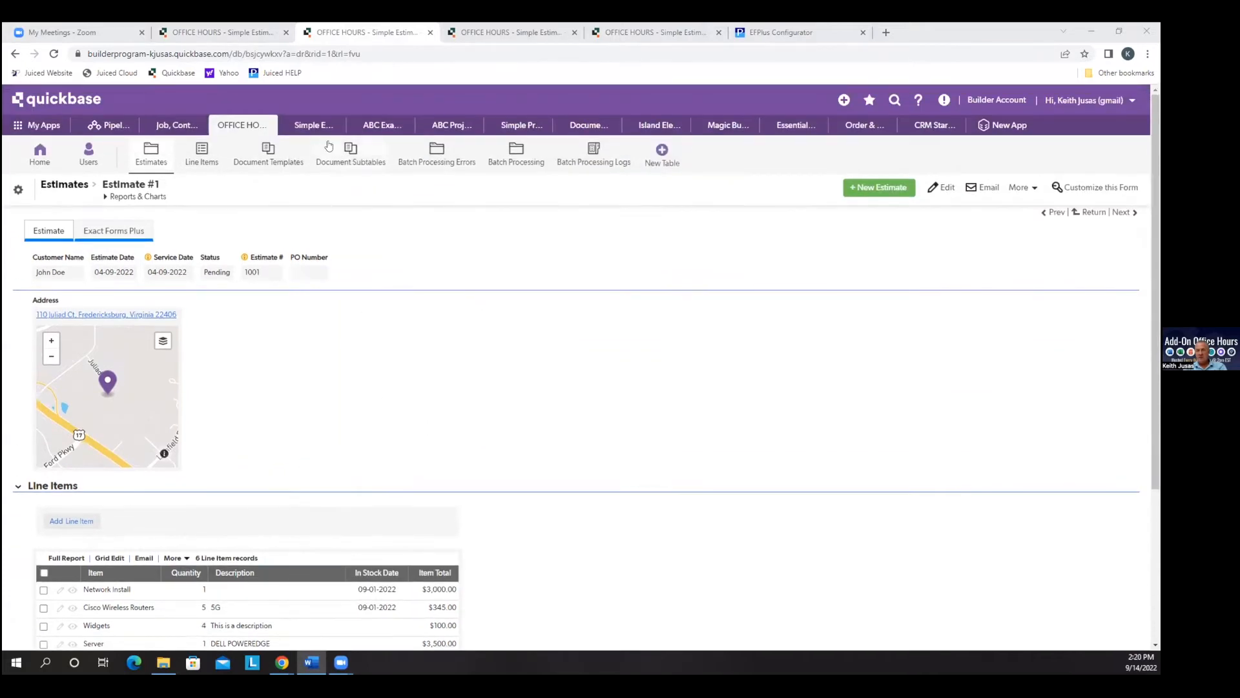
- Examine the Document Subtables list and its blank new-record form, and return to the Estimate Template record in Document Templates
{"action": "left_click", "coordinate": [213, 34]}
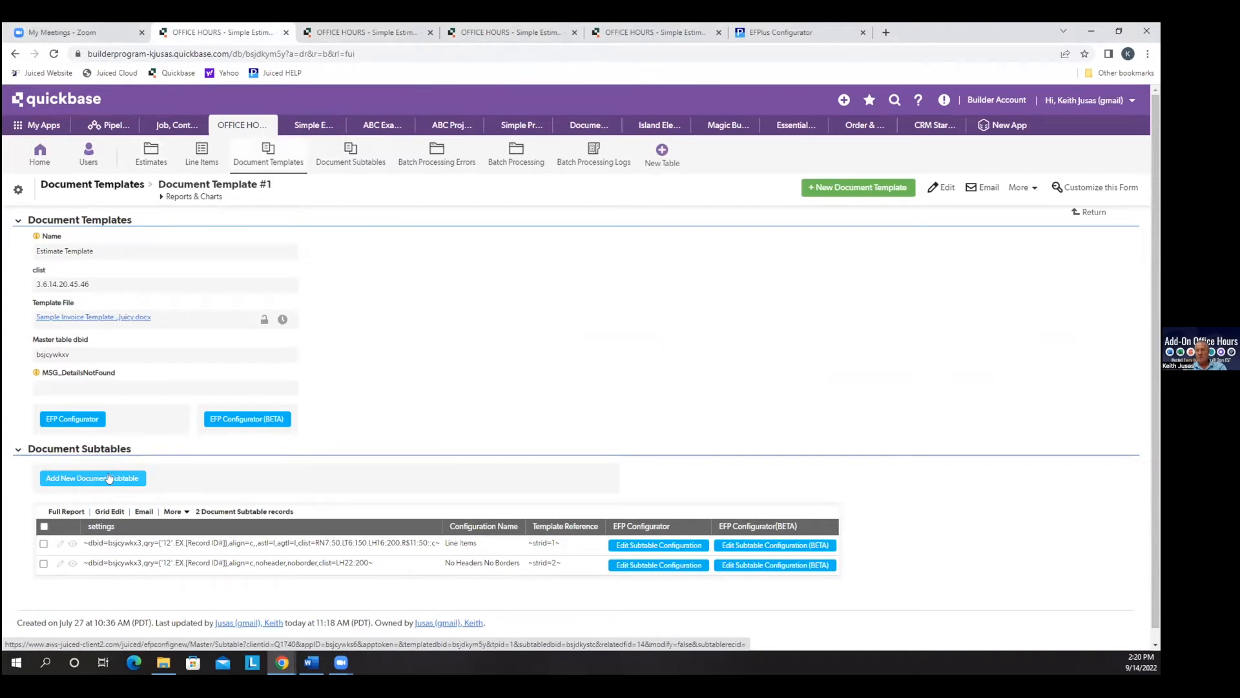
{"action": "left_click", "coordinate": [355, 163]}
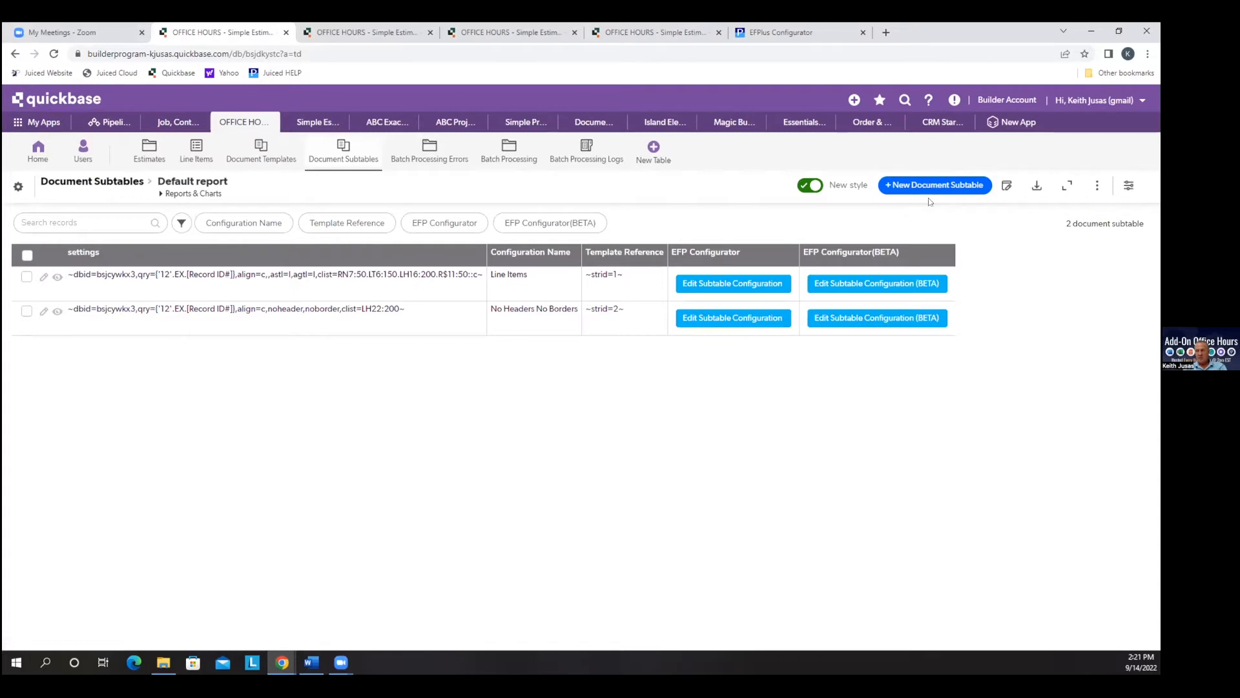
{"action": "left_click", "coordinate": [928, 186]}
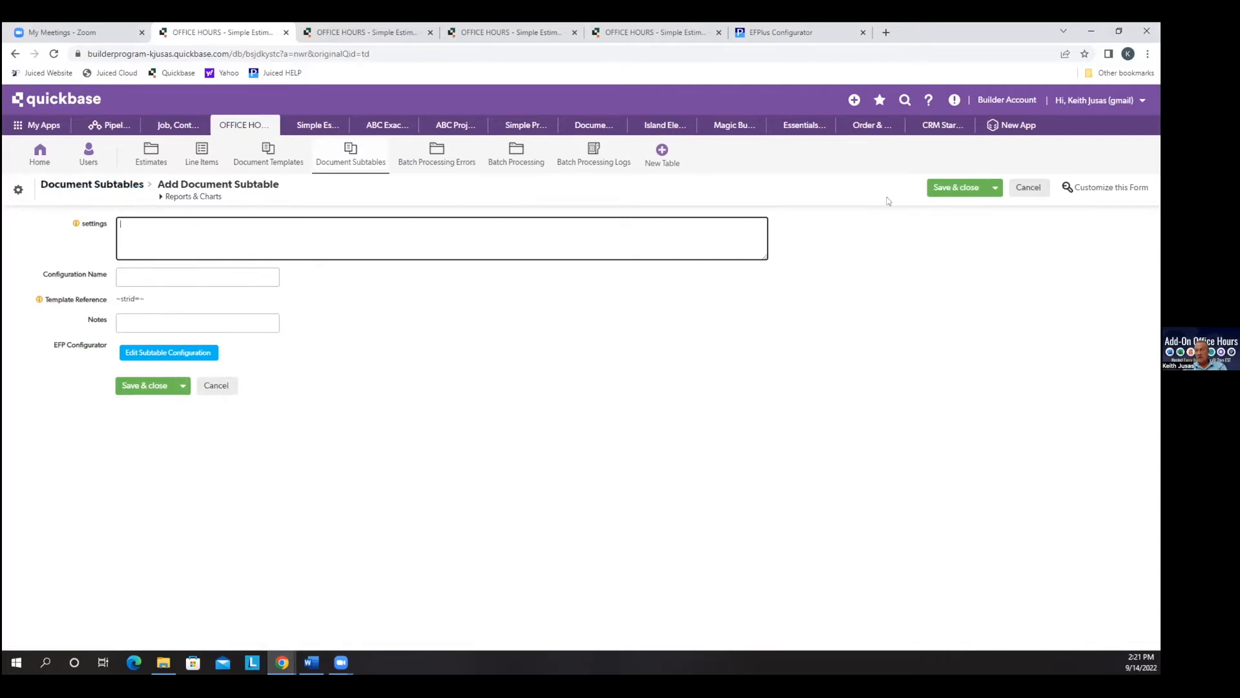
{"action": "left_click", "coordinate": [265, 165]}
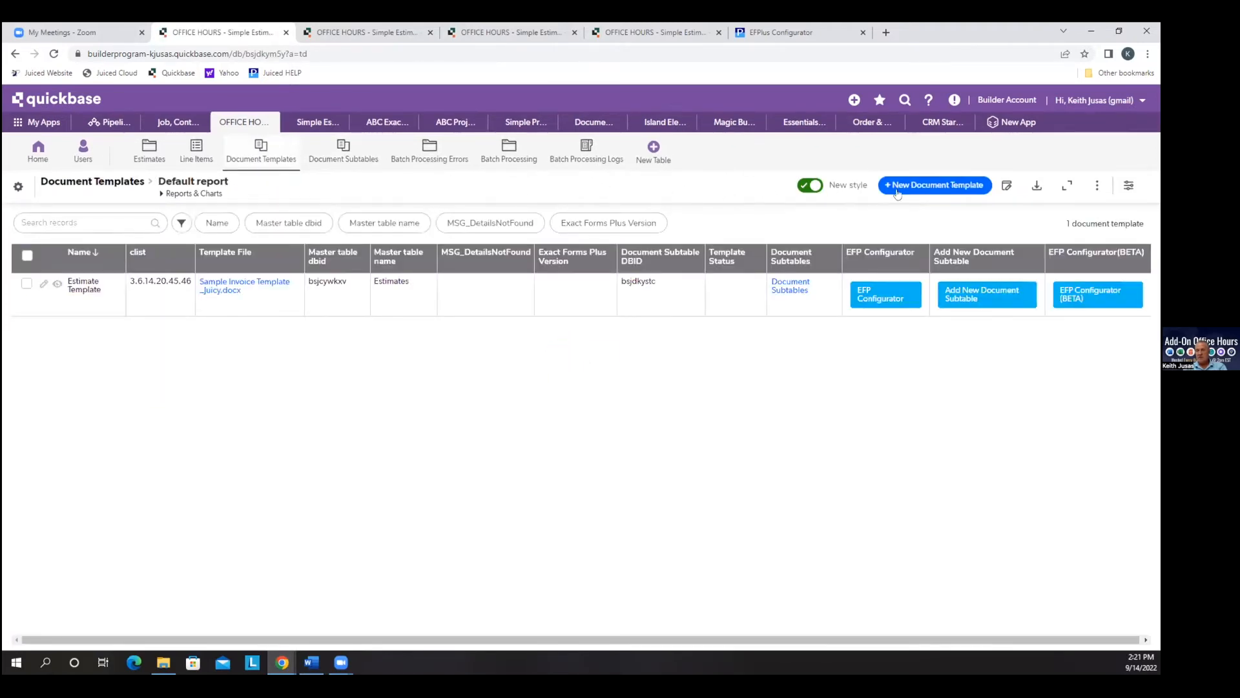
{"action": "left_click", "coordinate": [56, 289]}
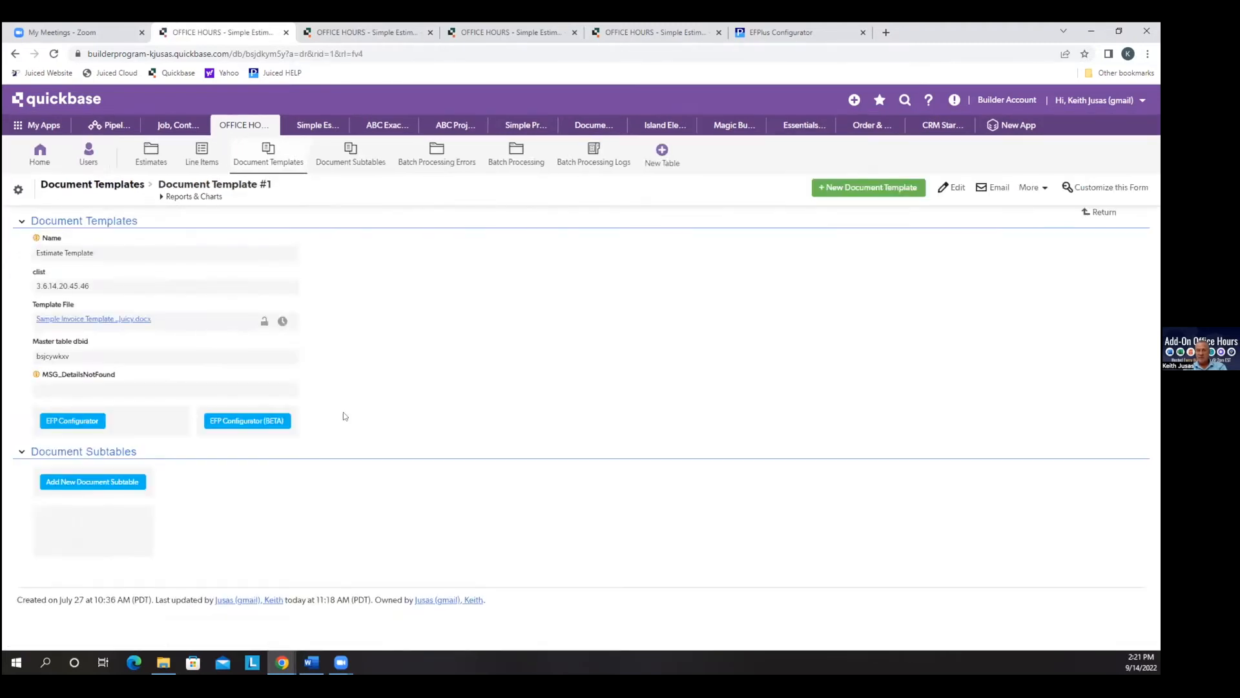
- Start a new document subtable configuration for the Line Items table and name it "Line Item Test"
{"action": "left_click", "coordinate": [84, 478]}
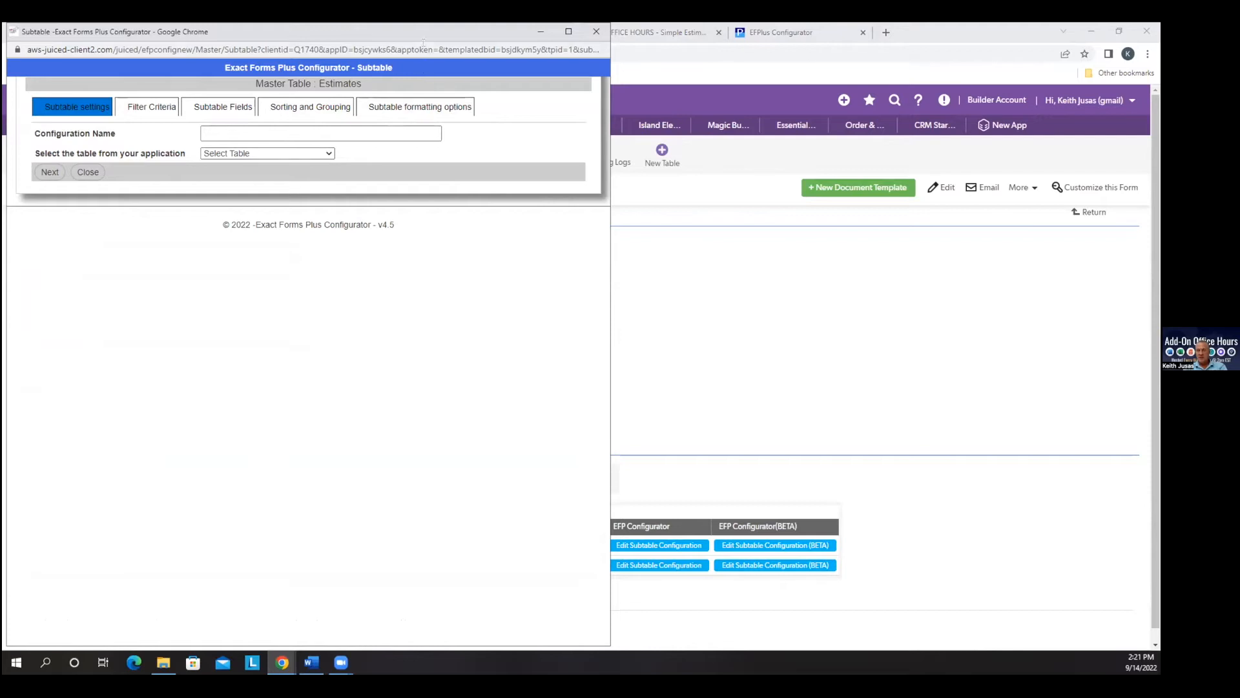
{"action": "left_click_drag", "start_coordinate": [431, 31], "coordinate": [771, 44]}
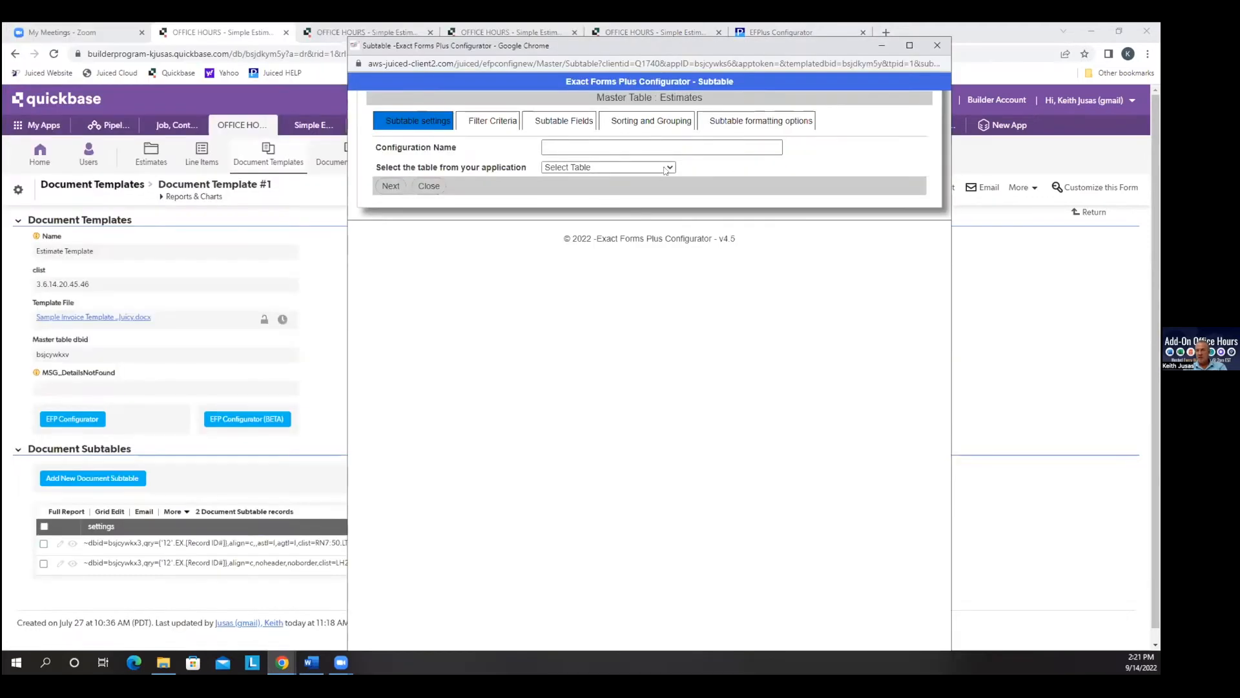
{"action": "left_click", "coordinate": [669, 168]}
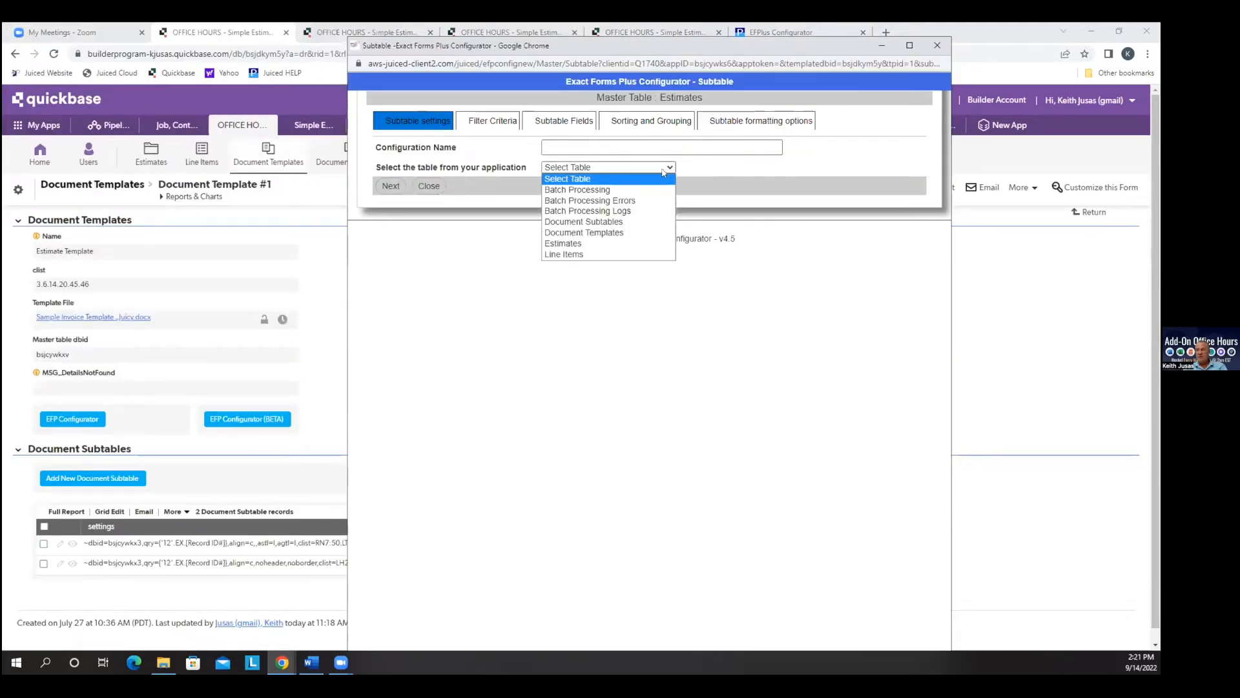
{"action": "left_click", "coordinate": [574, 255]}
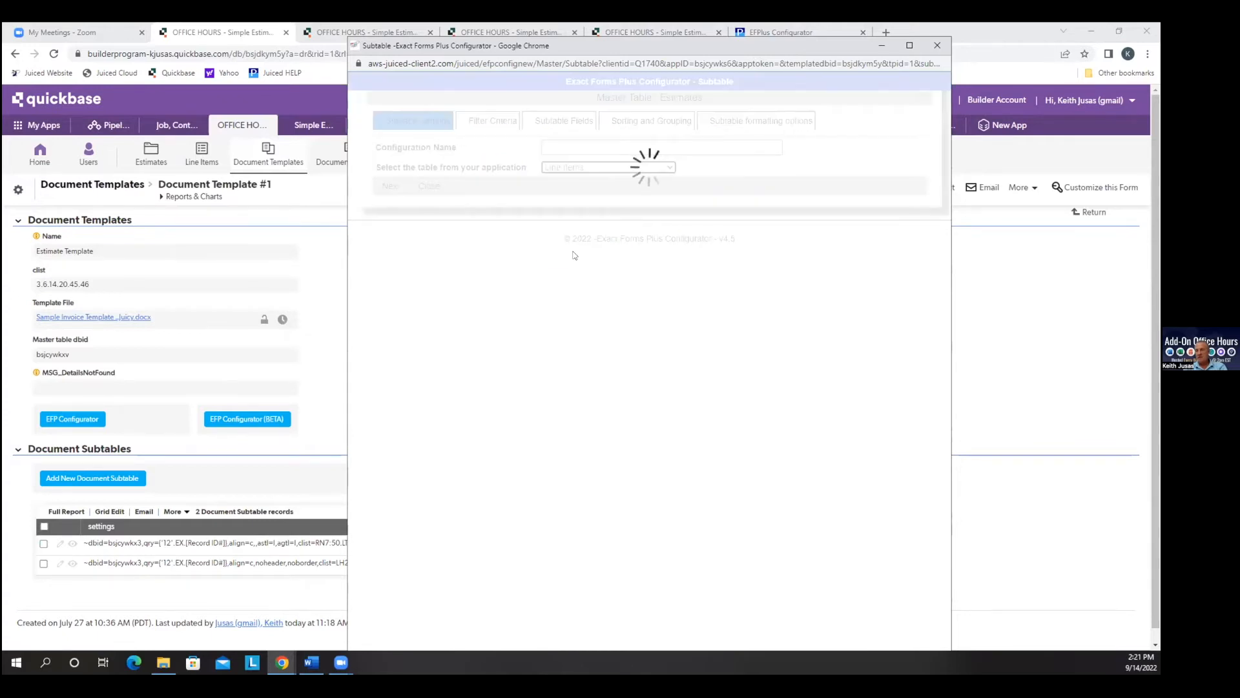
{"action": "left_click", "coordinate": [554, 149]}
{"action": "type", "text": "Linr"}
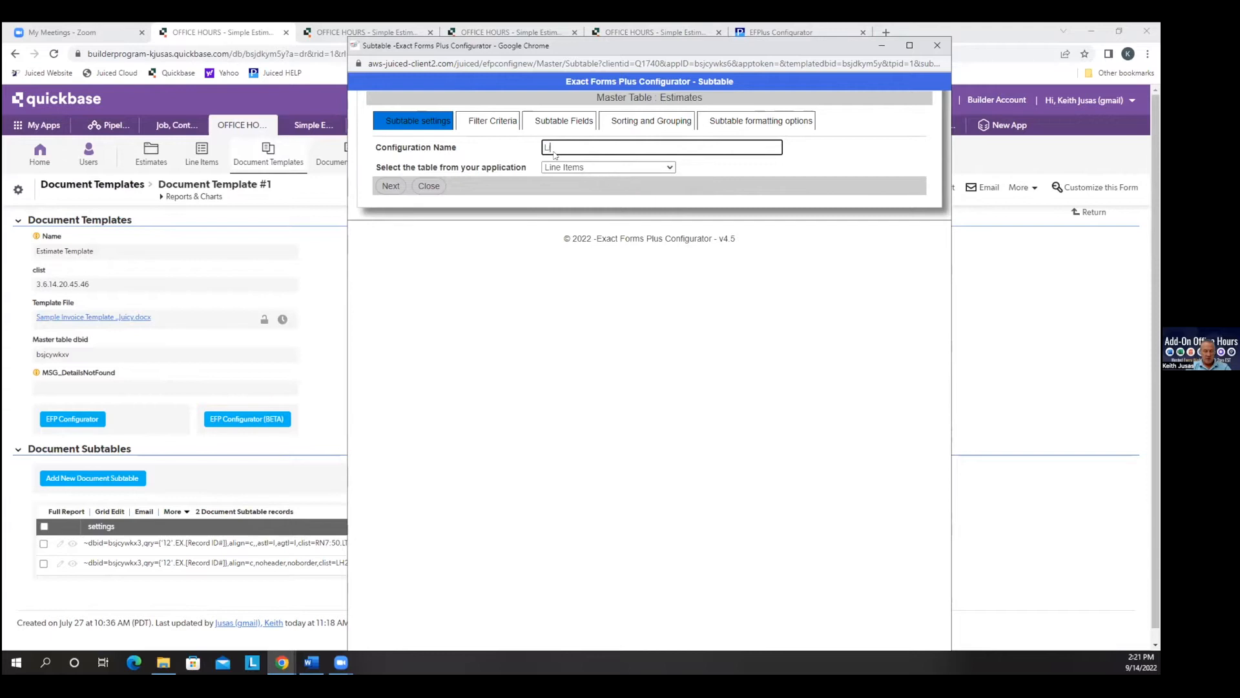
{"action": "key", "text": "BackSpace"}
{"action": "type", "text": "e Item Test"}
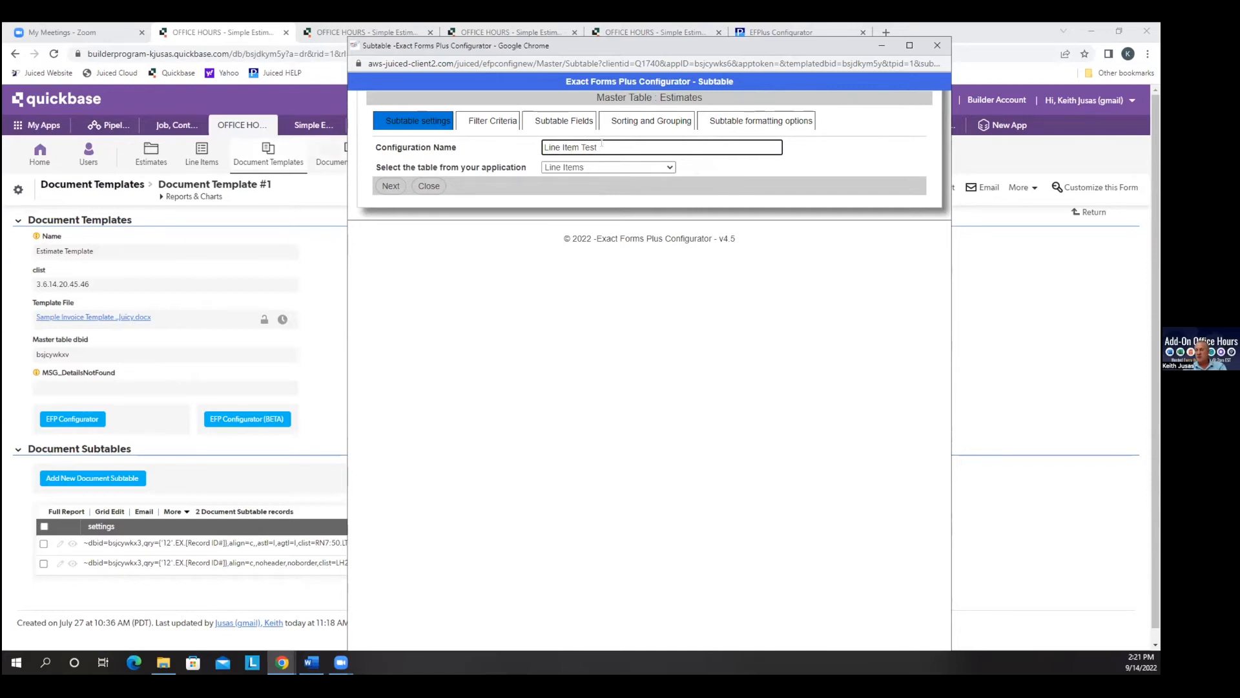
{"action": "left_click_drag", "start_coordinate": [602, 143], "coordinate": [466, 146]}
- Try an extra subtable filter where Item Status Is the static value "In Stock", and remove it from the filtering criteria
{"action": "left_click", "coordinate": [486, 125]}
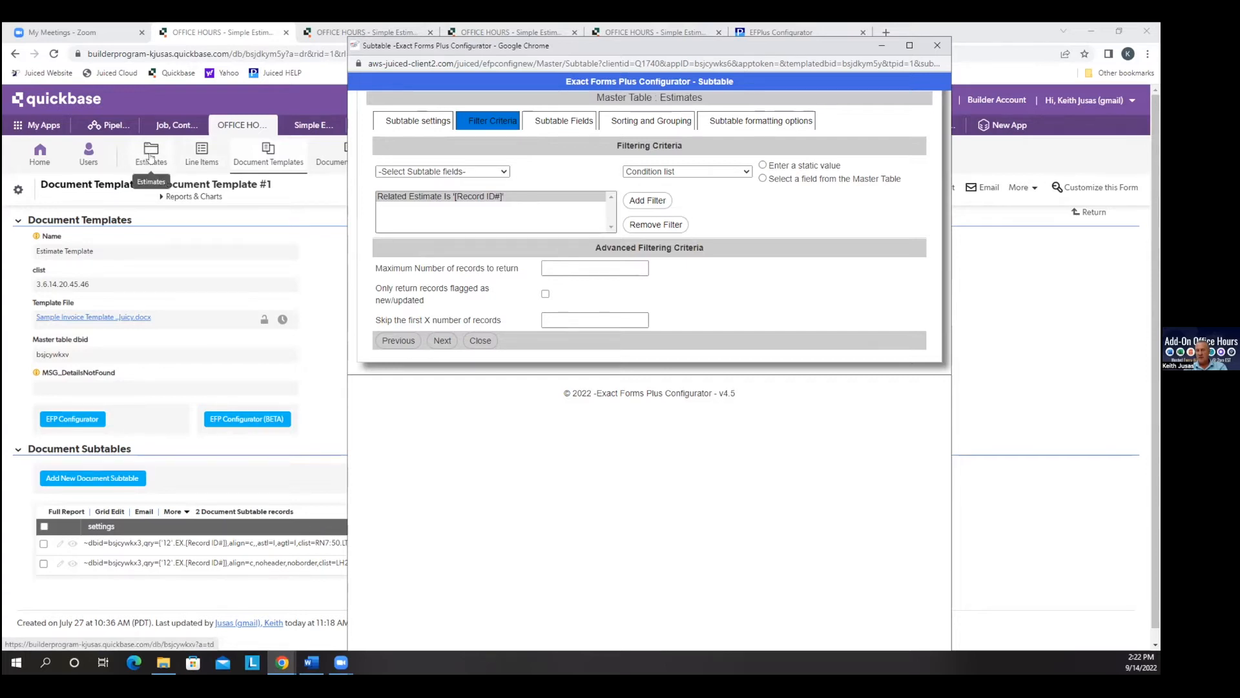
{"action": "left_click", "coordinate": [505, 174]}
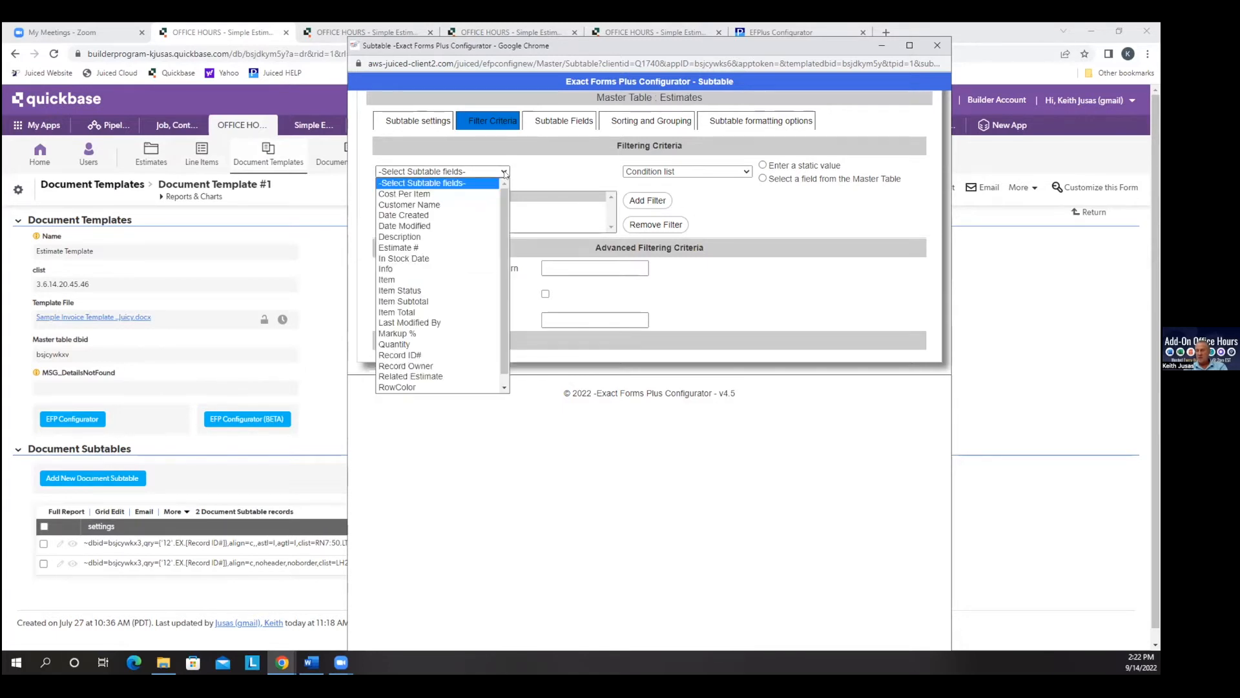
{"action": "left_click", "coordinate": [456, 294]}
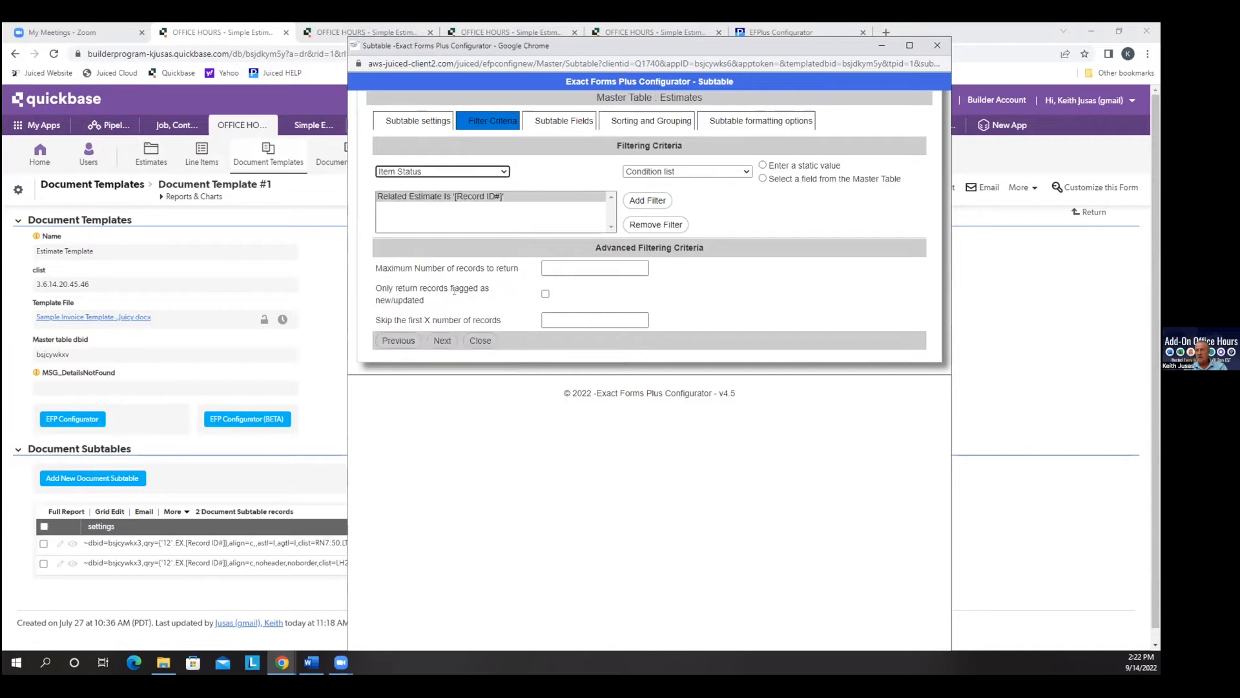
{"action": "left_click", "coordinate": [711, 172]}
{"action": "left_click", "coordinate": [692, 214]}
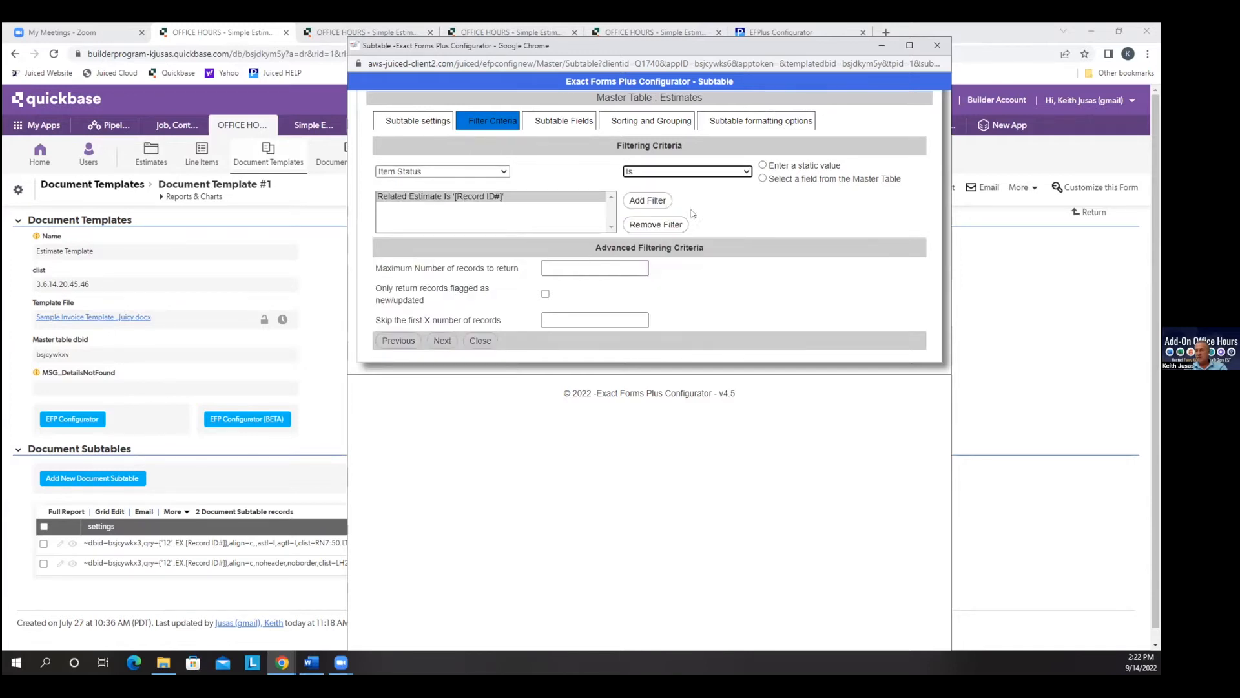
{"action": "left_click", "coordinate": [762, 165]}
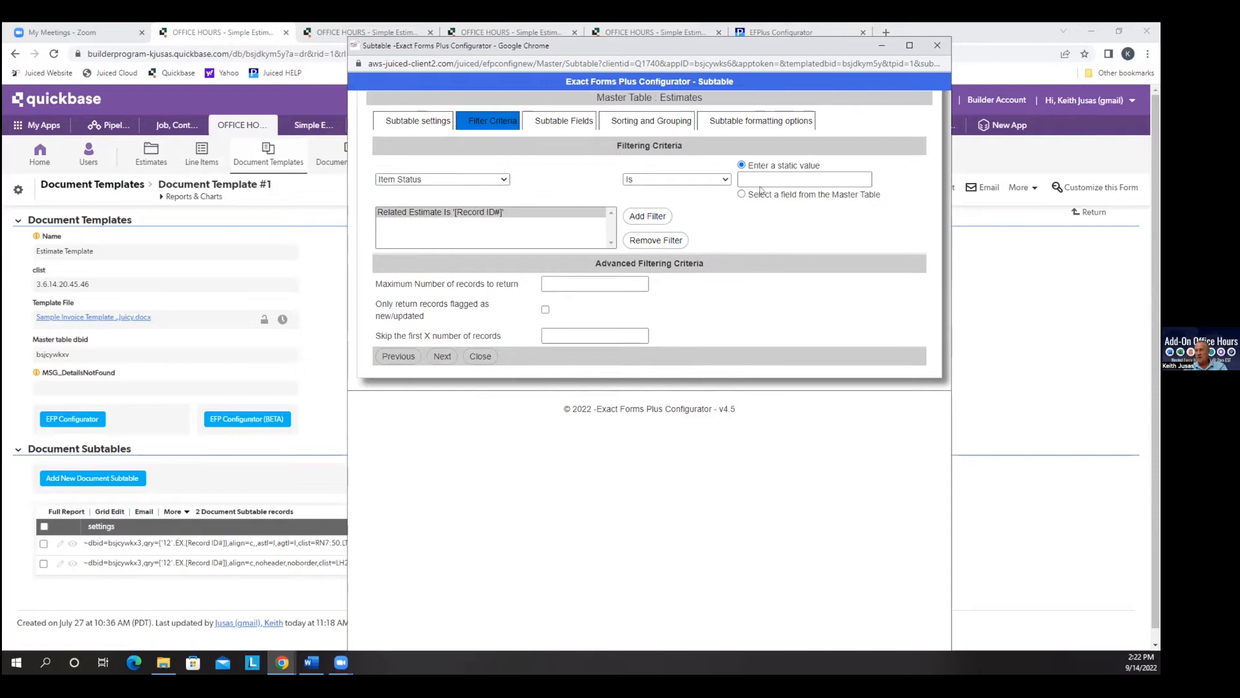
{"action": "left_click", "coordinate": [749, 180]}
{"action": "type", "text": "In Stock"}
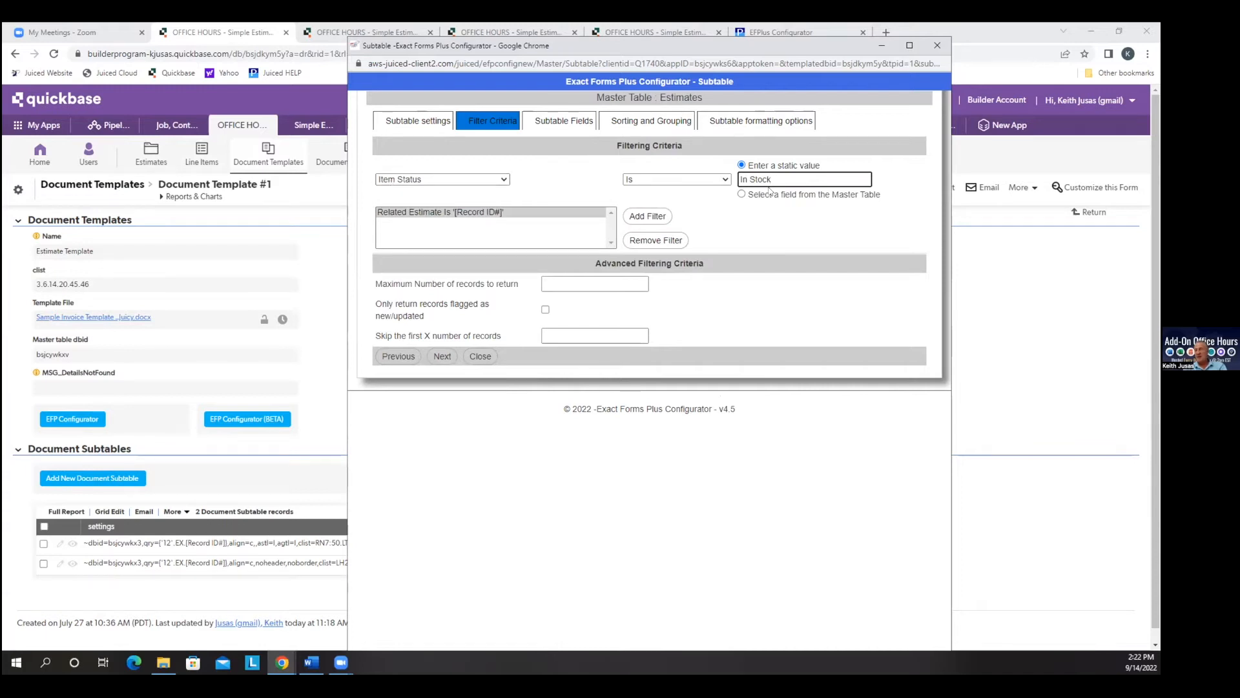
{"action": "left_click", "coordinate": [645, 218]}
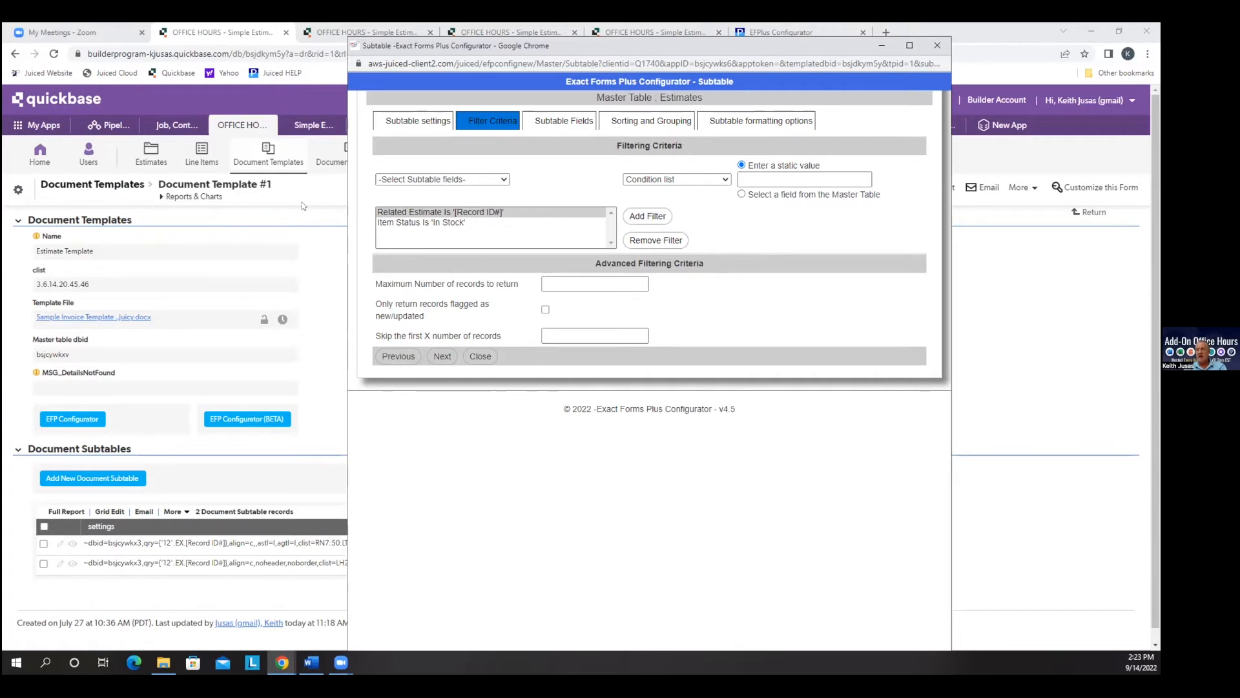
{"action": "left_click", "coordinate": [412, 224]}
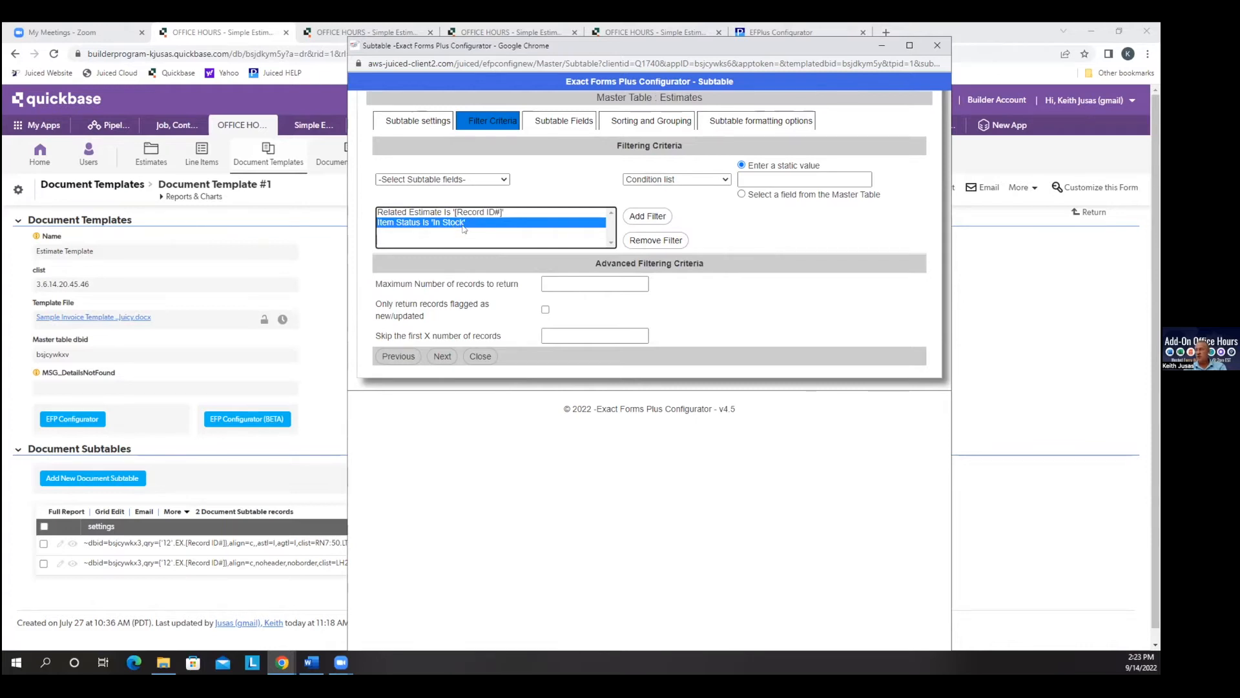
{"action": "left_click", "coordinate": [679, 243]}
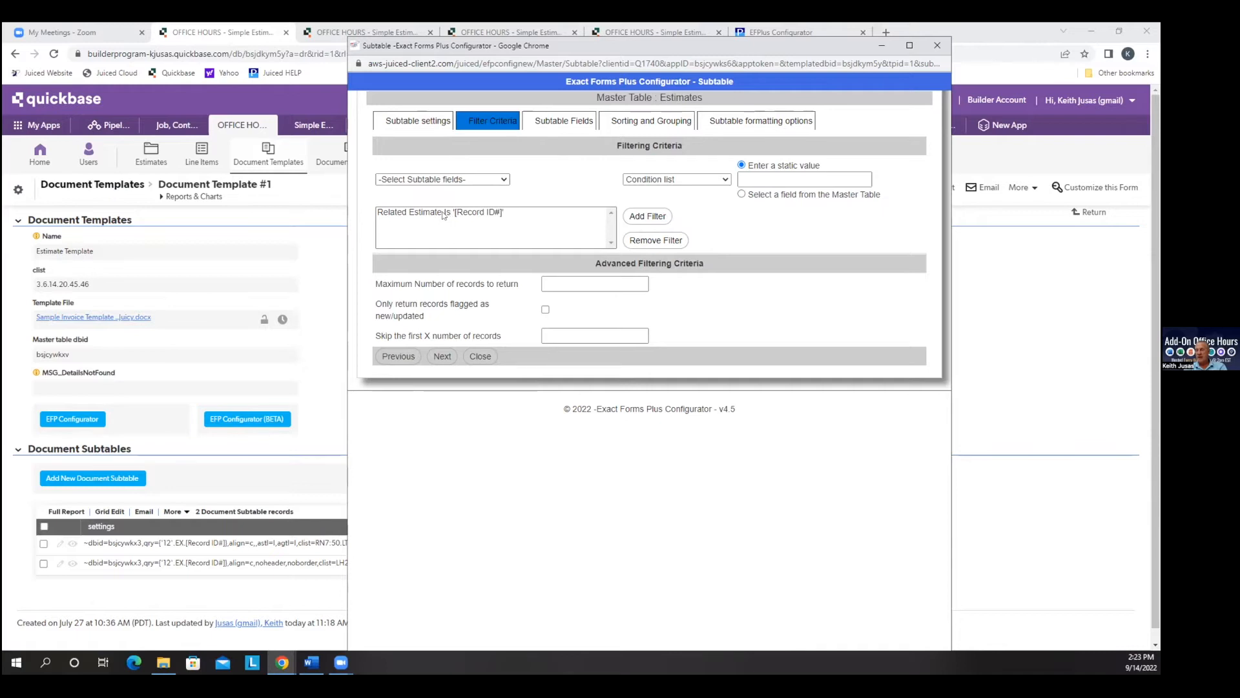
- Bring up the subtable's field selection and view it alongside the line items of Estimate #1
{"action": "left_click", "coordinate": [442, 357]}
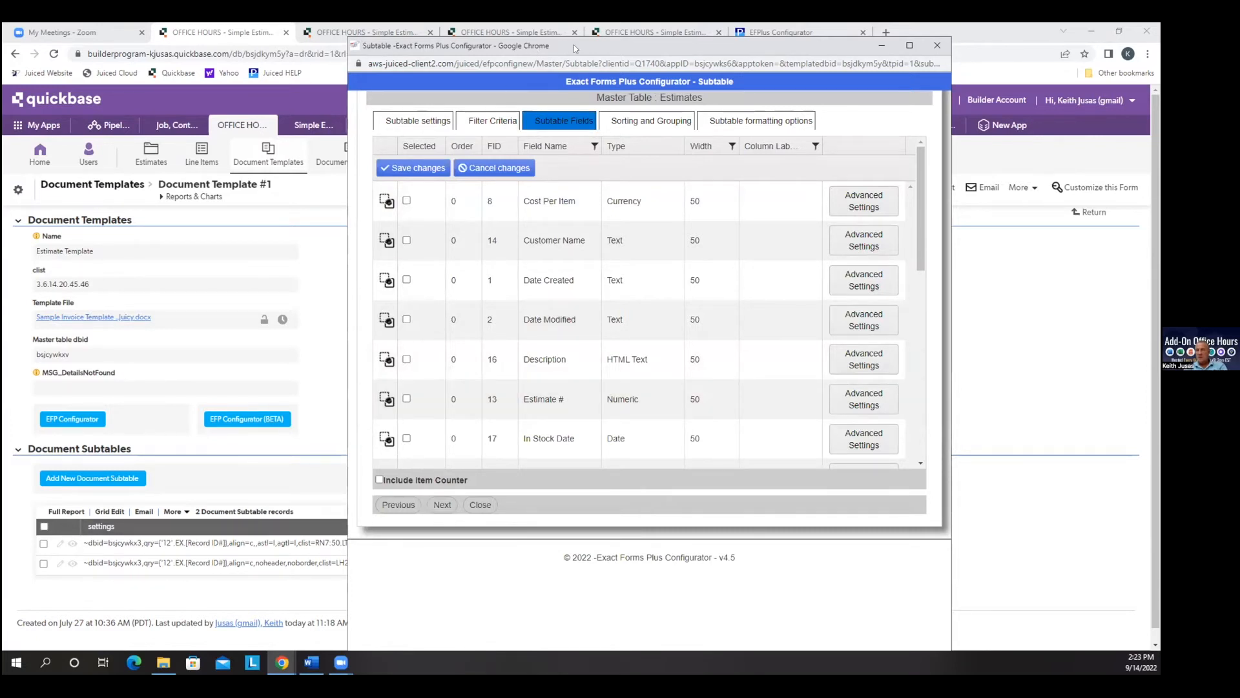
{"action": "left_click", "coordinate": [216, 32]}
{"action": "left_click", "coordinate": [399, 31]}
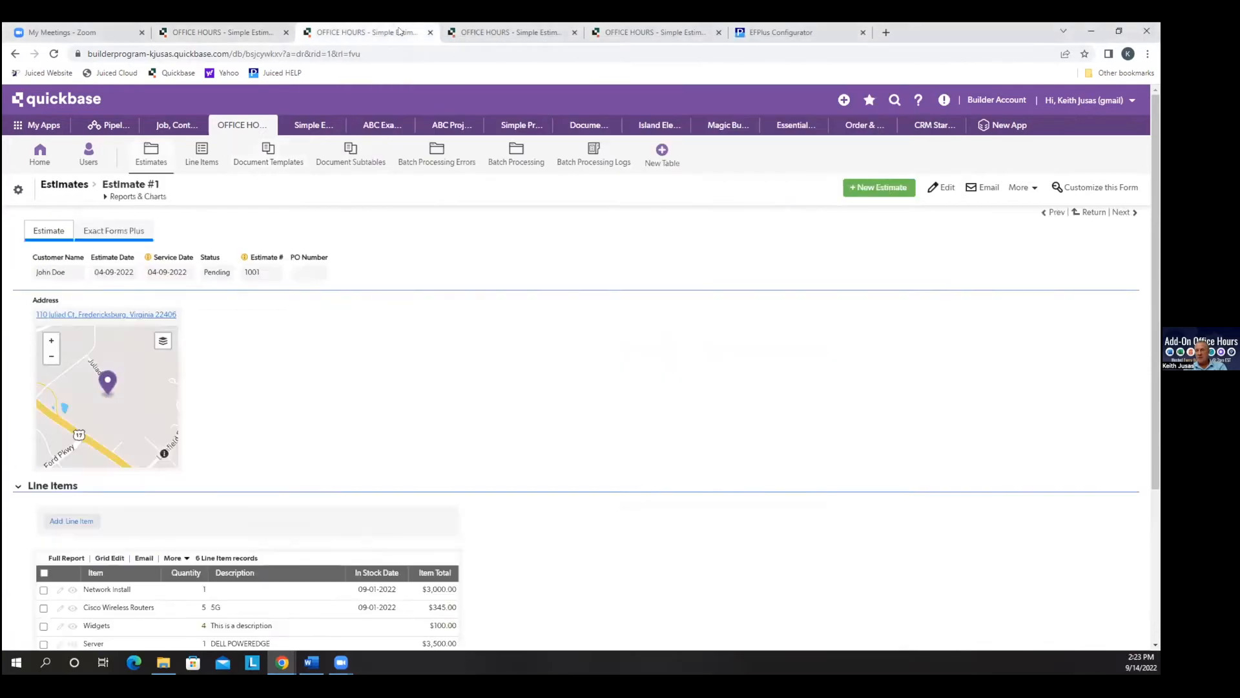
{"action": "scroll", "coordinate": [759, 412], "scroll_direction": "down", "scroll_amount": 2}
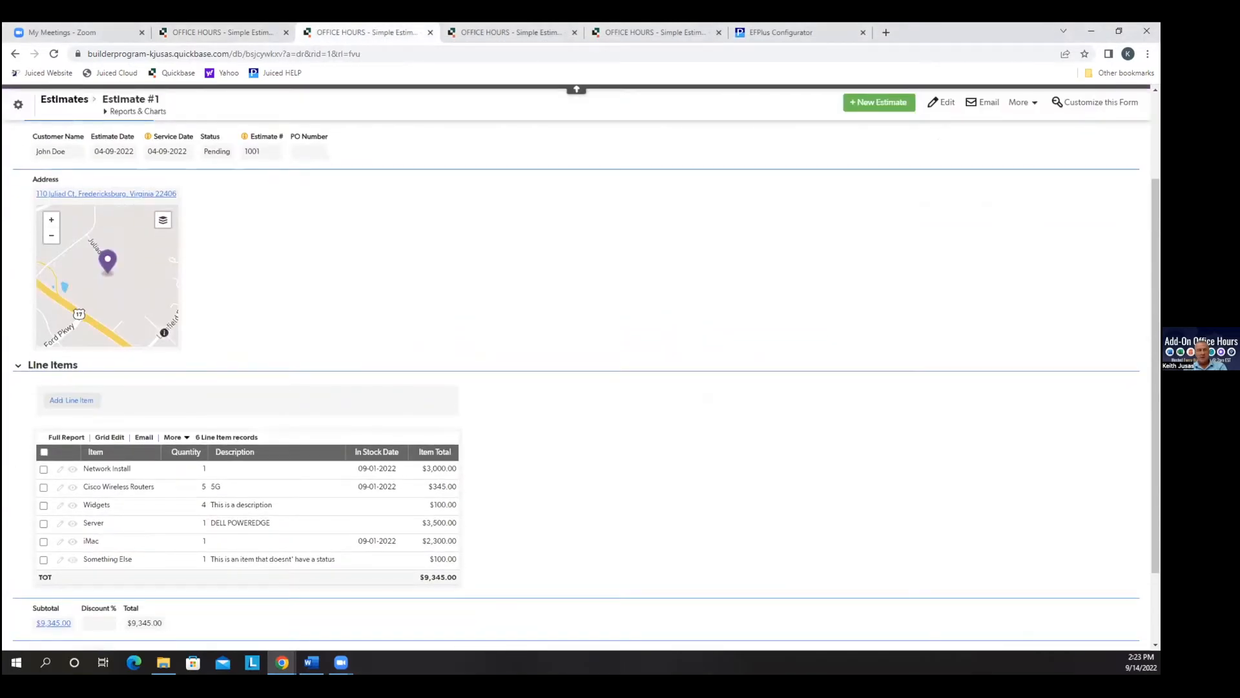
{"action": "key", "text": "alt+Tab"}
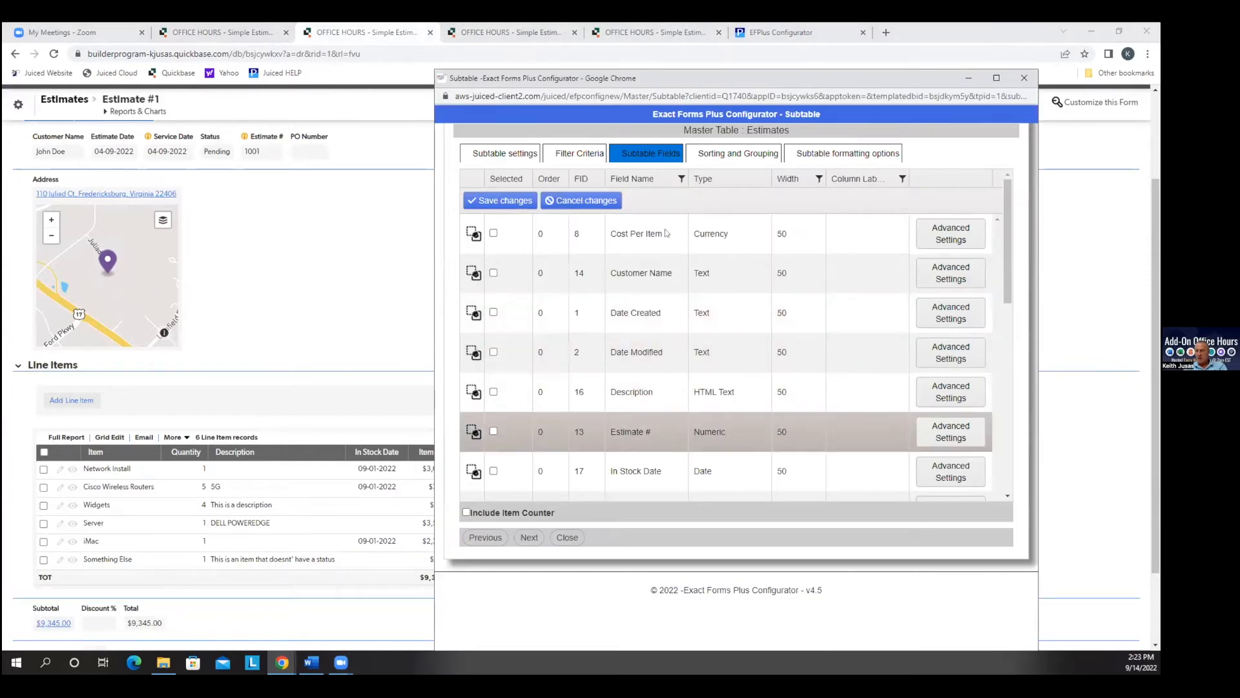
- Include the Item and Quantity fields in the subtable, with Quantity ordered ahead of Item
{"action": "left_click", "coordinate": [641, 178]}
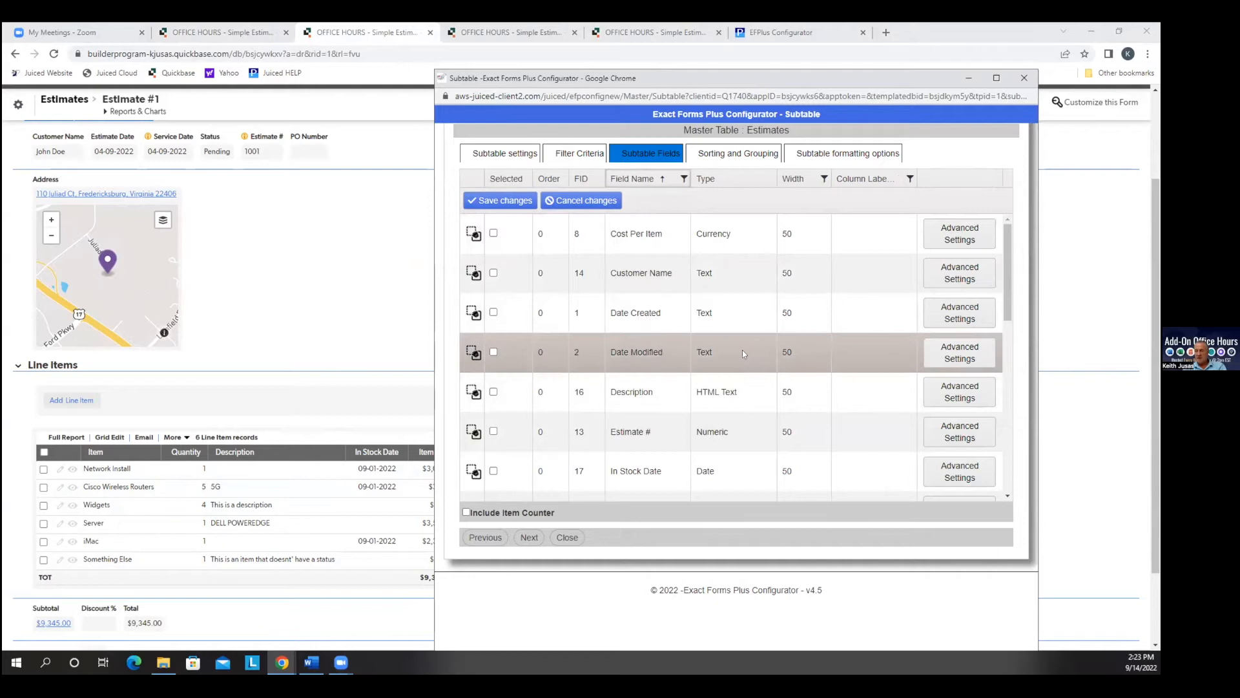
{"action": "scroll", "coordinate": [742, 350], "scroll_direction": "down", "scroll_amount": 3}
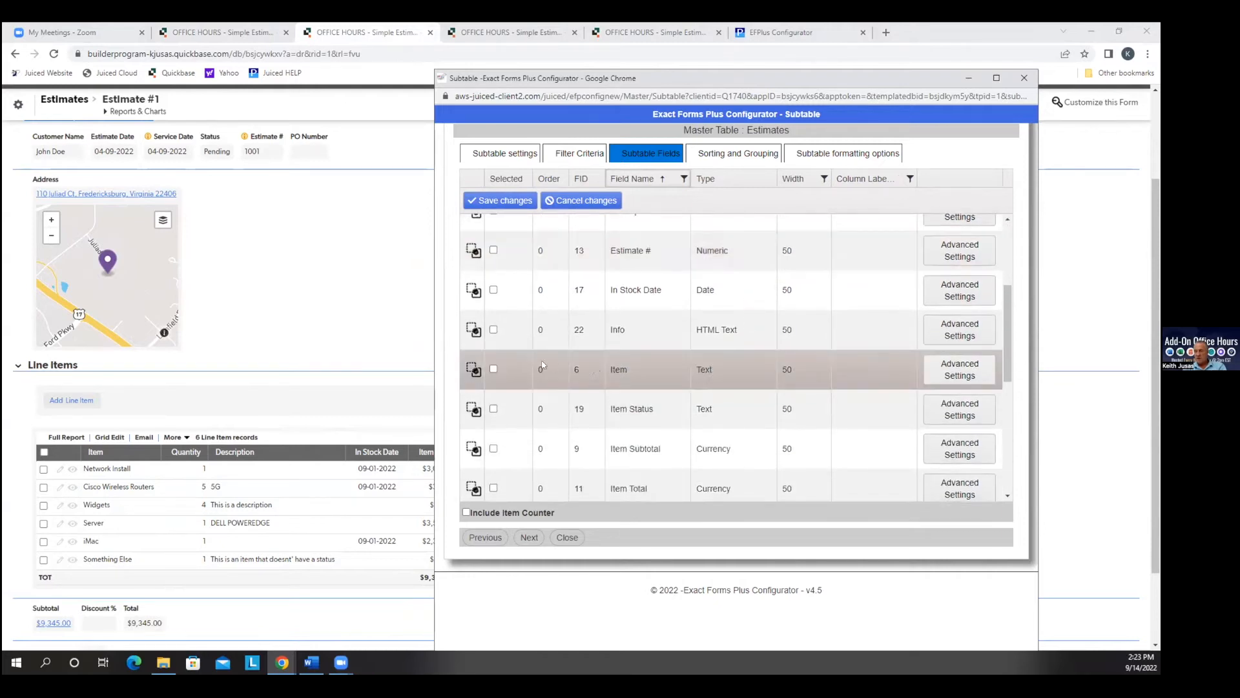
{"action": "left_click", "coordinate": [548, 178]}
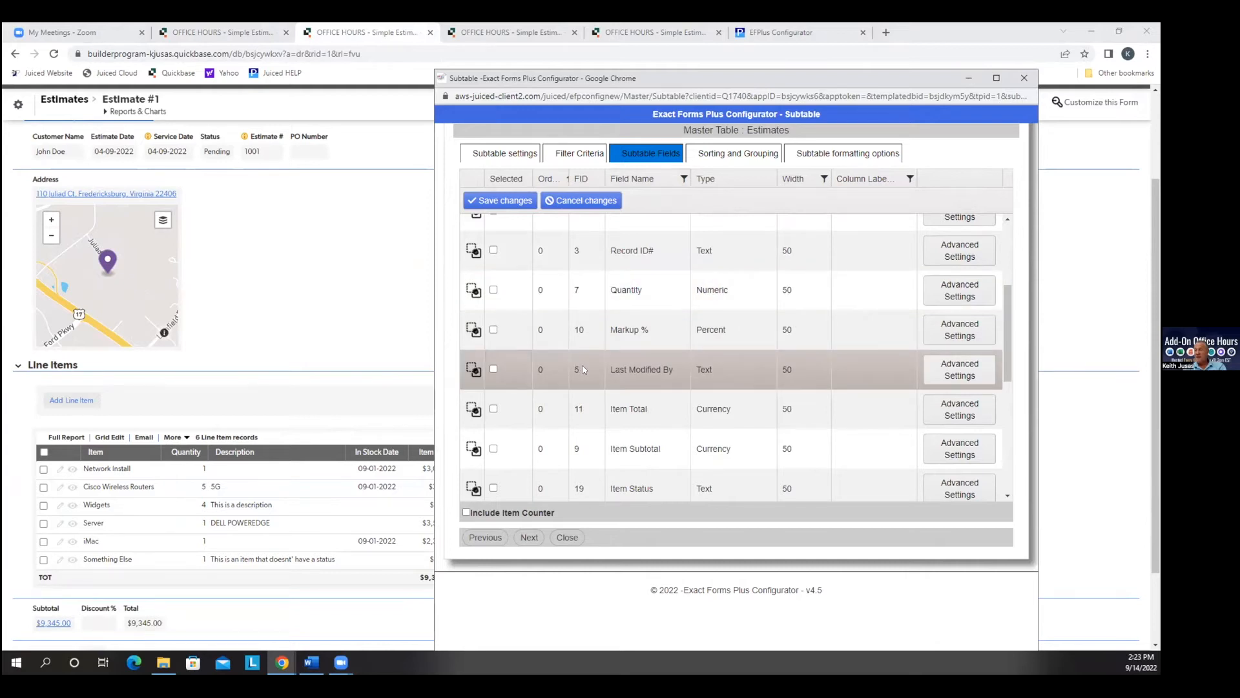
{"action": "scroll", "coordinate": [585, 370], "scroll_direction": "up", "scroll_amount": 4}
{"action": "left_click", "coordinate": [519, 234]}
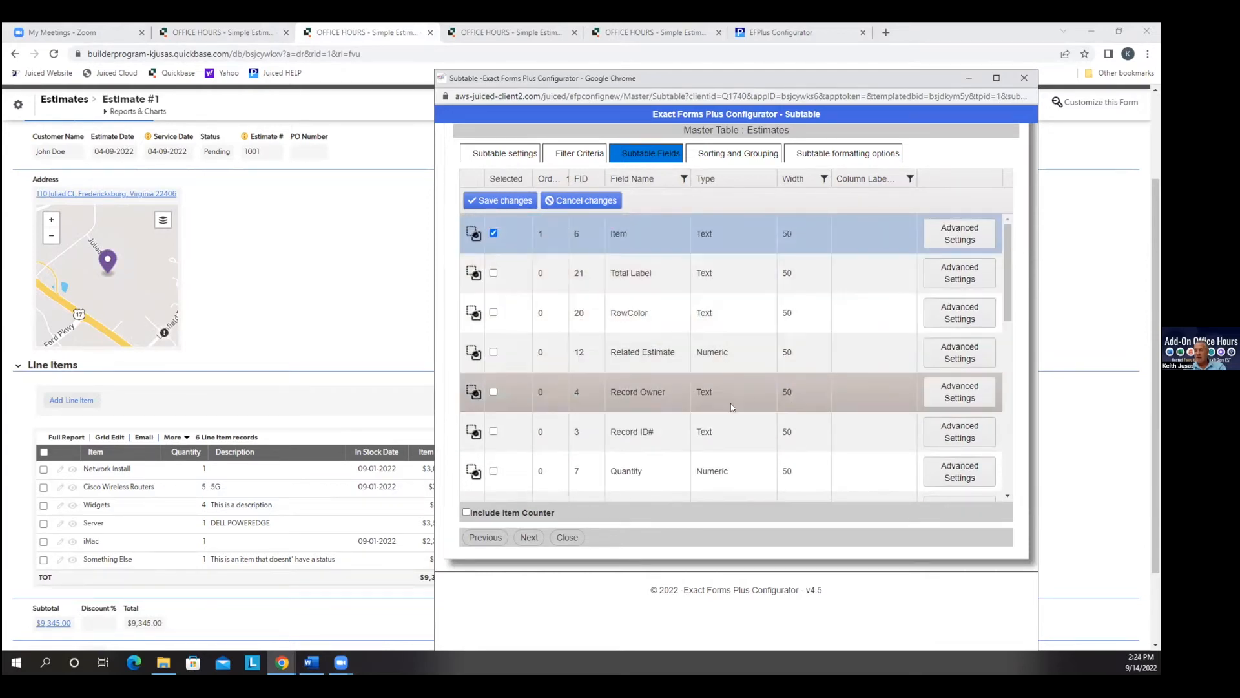
{"action": "left_click", "coordinate": [493, 471]}
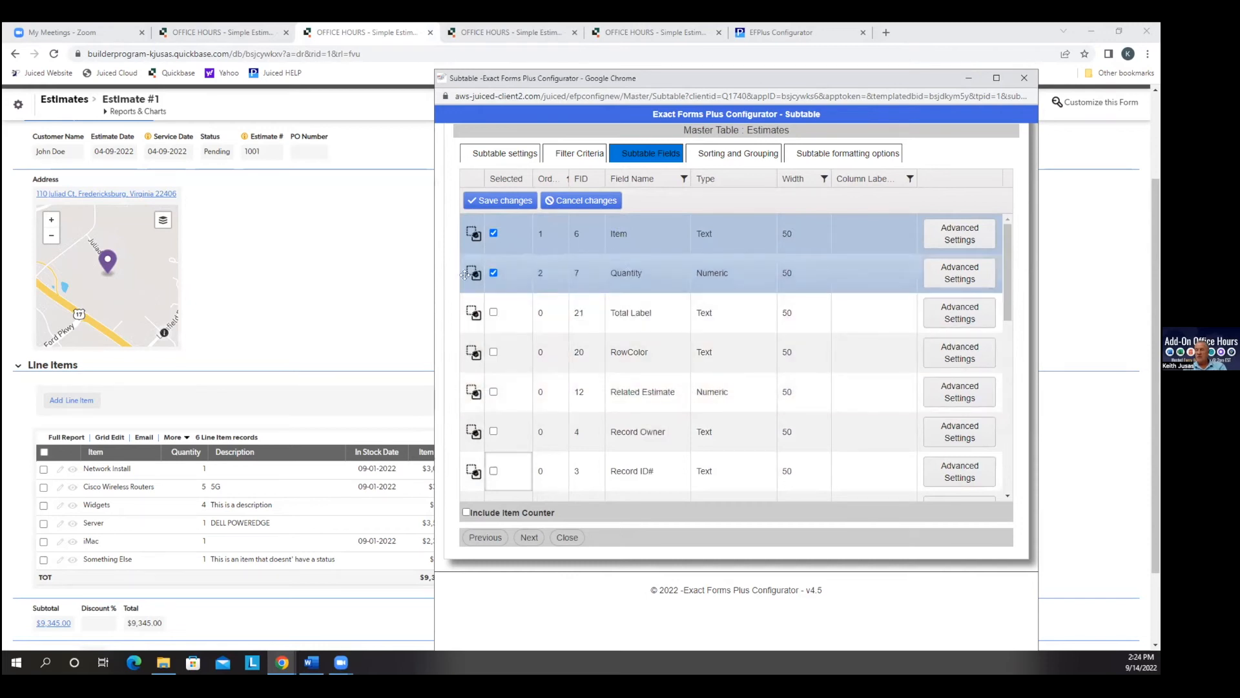
{"action": "left_click_drag", "start_coordinate": [475, 273], "coordinate": [497, 238]}
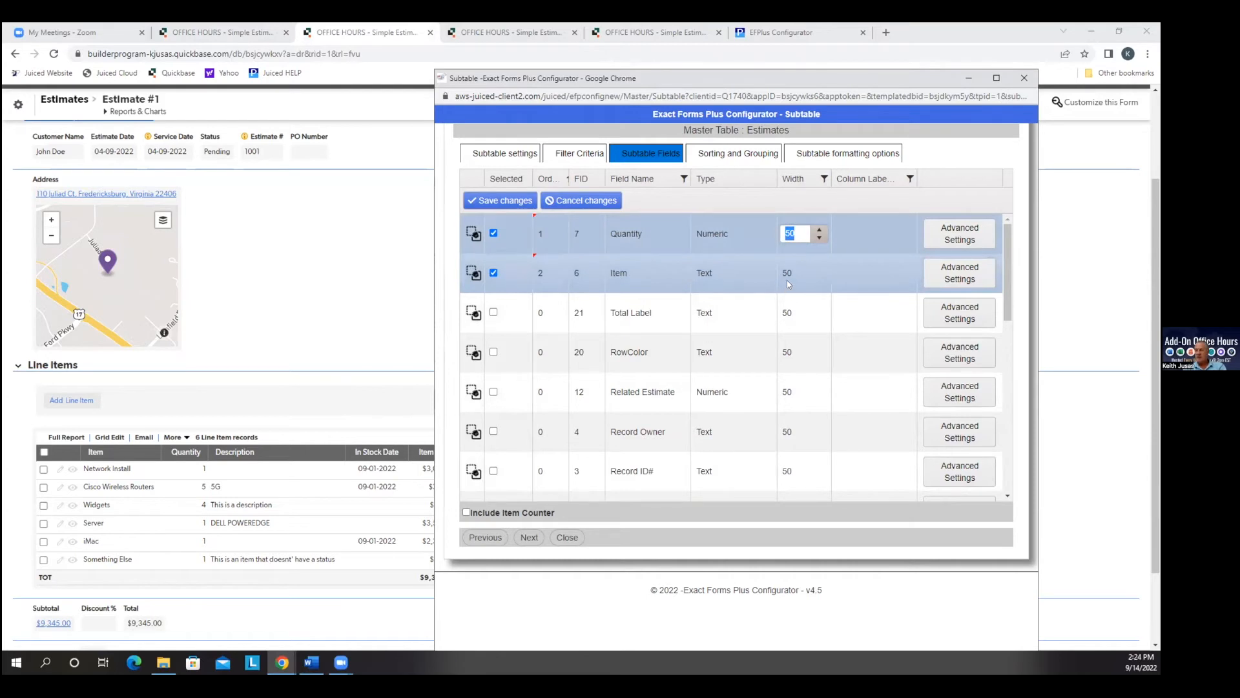
- Set the Item column's width to 125 and save the subtable field changes
{"action": "left_click", "coordinate": [636, 279]}
{"action": "left_click", "coordinate": [805, 275]}
{"action": "type", "text": "12"}
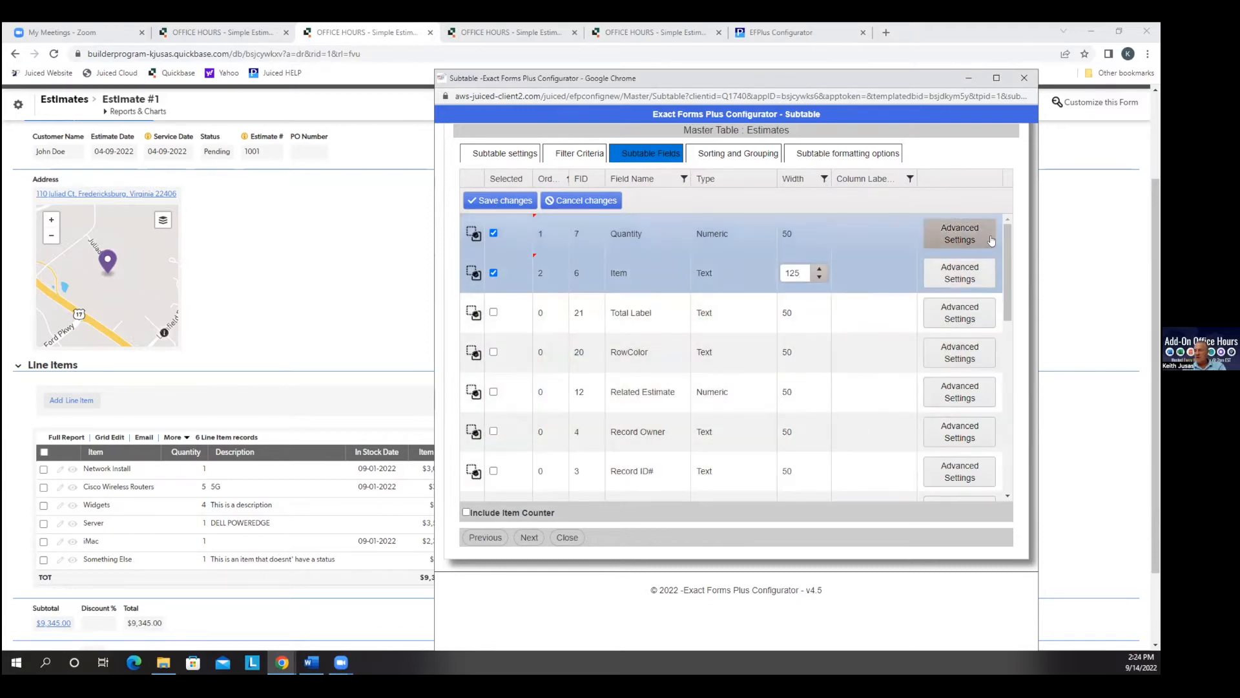
{"action": "left_click", "coordinate": [501, 201]}
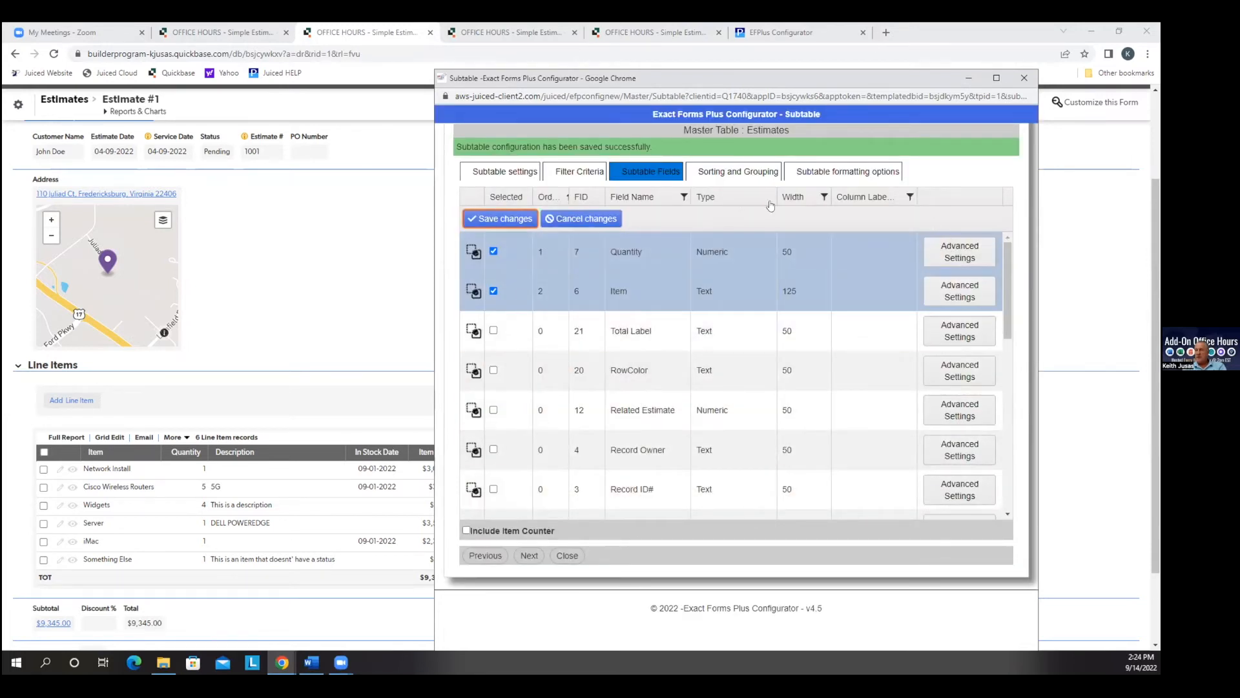
- Review the subtable's sorting, grouping and formatting options, and close the subtable configurator without changing them
{"action": "left_click", "coordinate": [524, 556]}
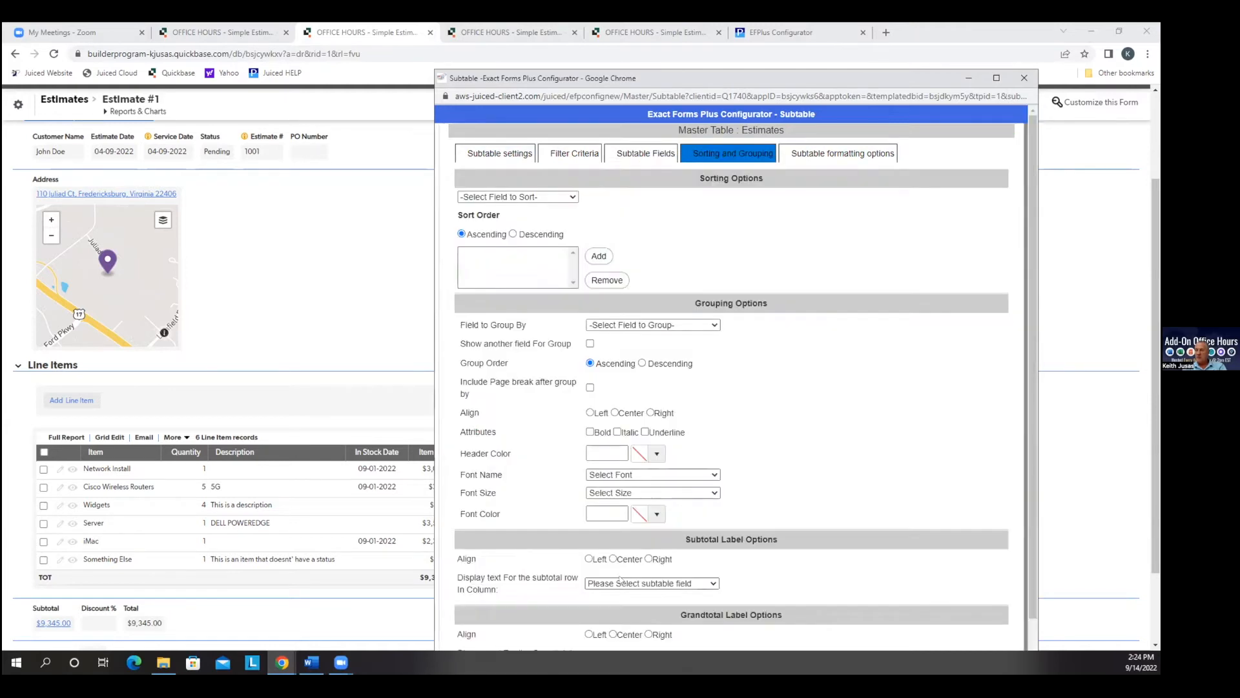
{"action": "scroll", "coordinate": [865, 440], "scroll_direction": "down", "scroll_amount": 2}
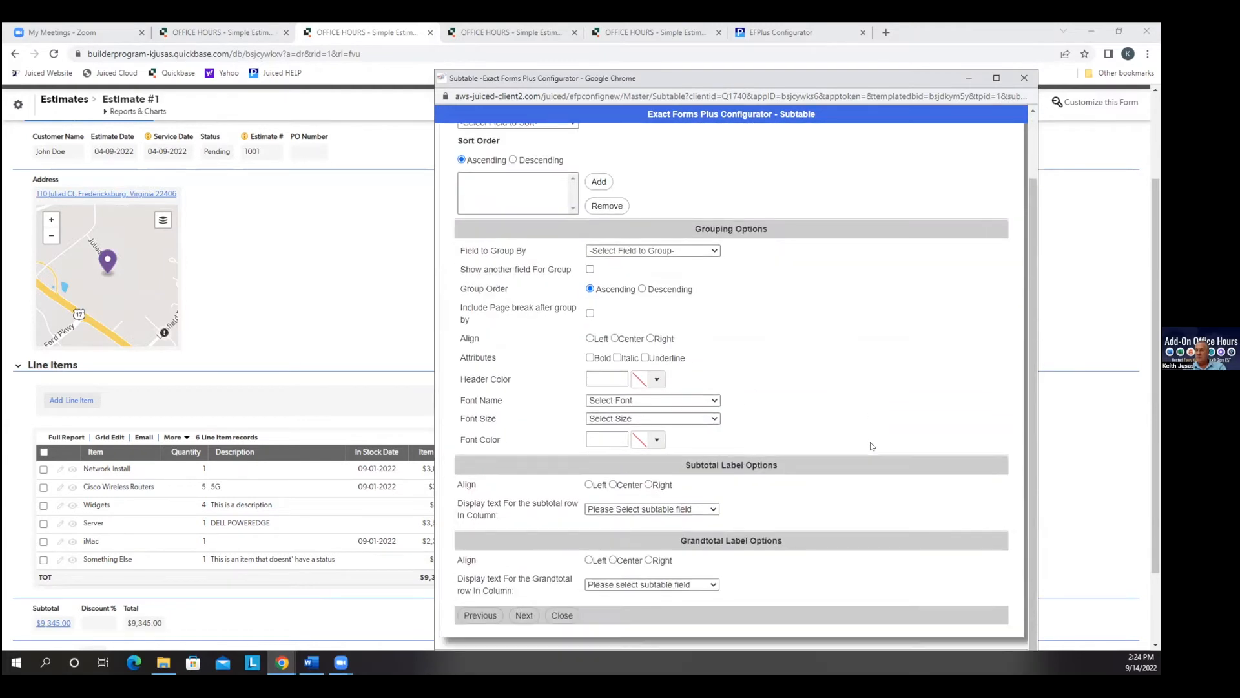
{"action": "left_click", "coordinate": [514, 616]}
{"action": "left_click", "coordinate": [522, 616]}
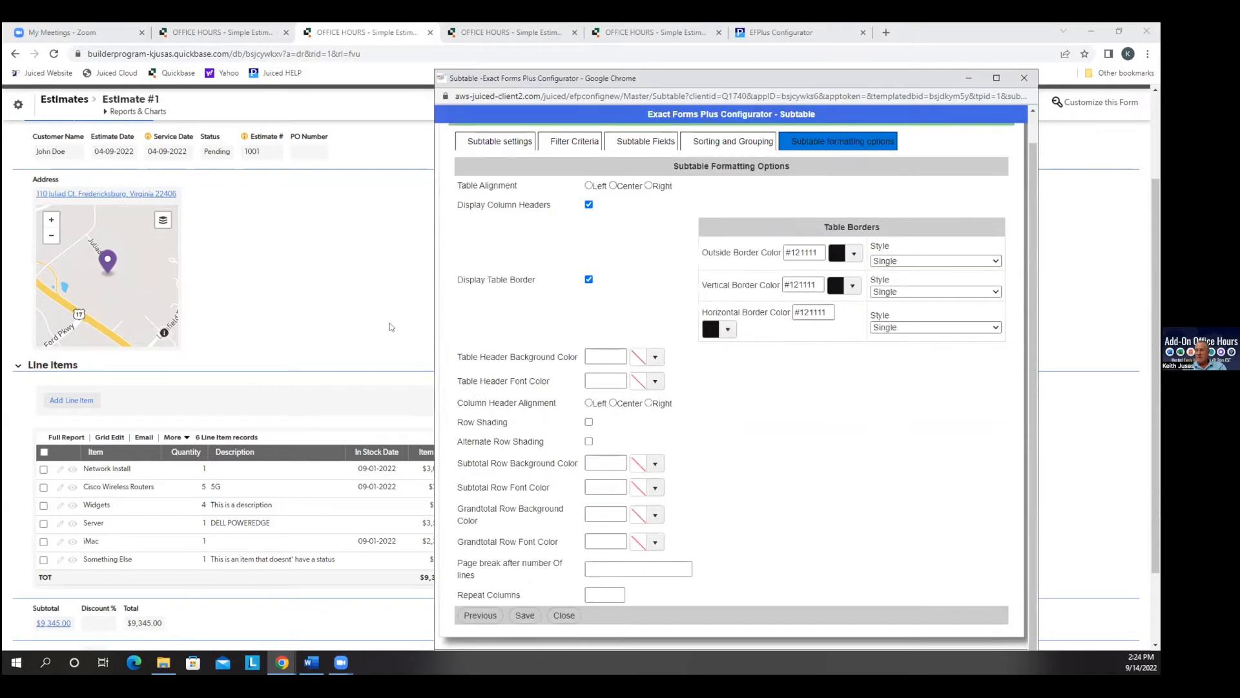
{"action": "left_click", "coordinate": [1023, 78]}
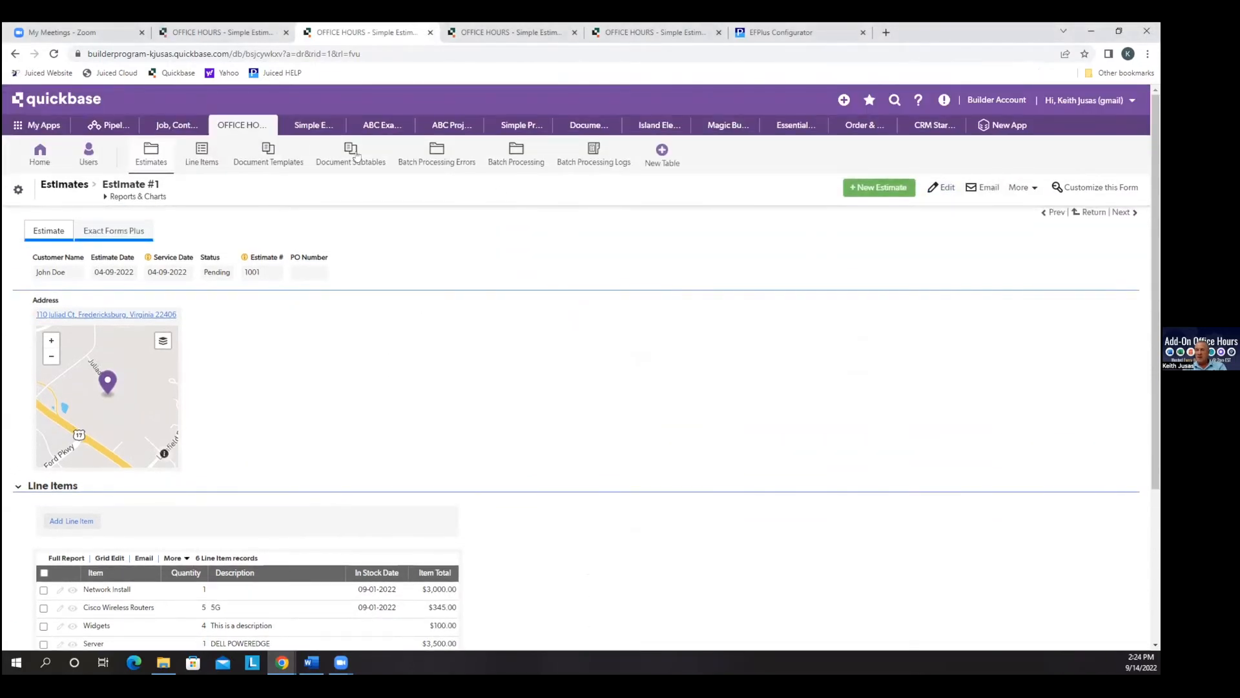
- Find the Line Item Test configuration among the document subtables and copy its template reference ~strid=3~
{"action": "left_click", "coordinate": [358, 154]}
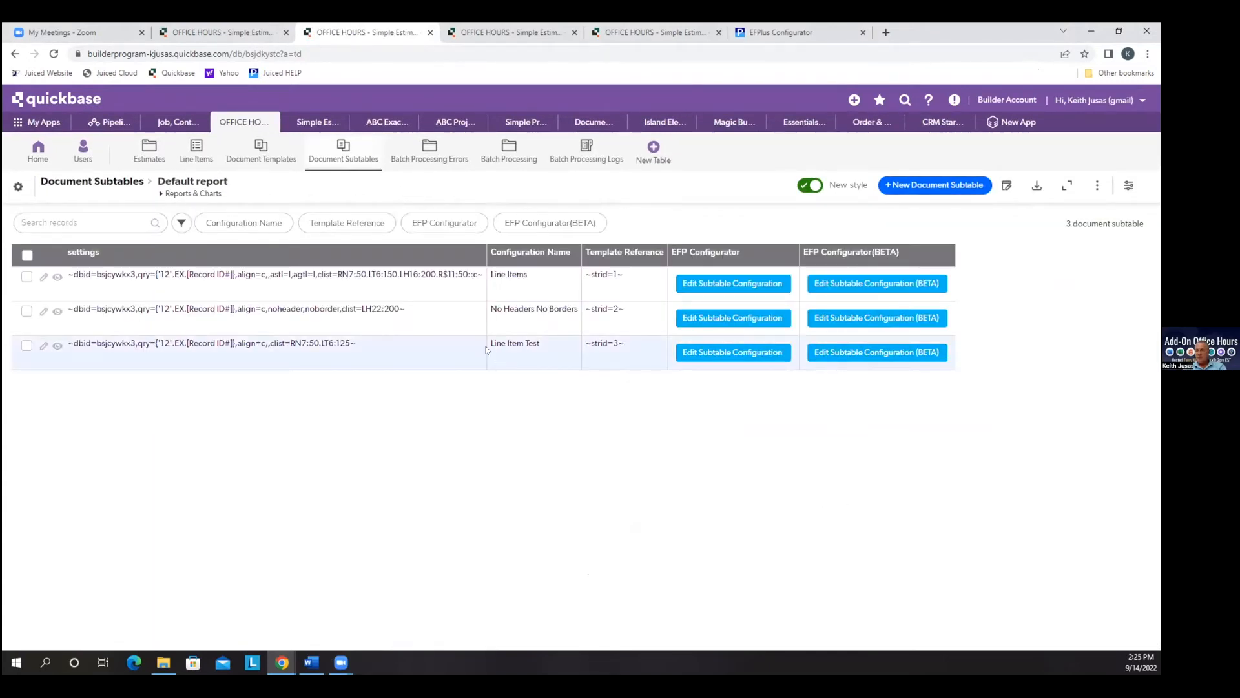
{"action": "left_click_drag", "start_coordinate": [545, 343], "coordinate": [490, 344]}
{"action": "left_click_drag", "start_coordinate": [357, 343], "coordinate": [67, 343]}
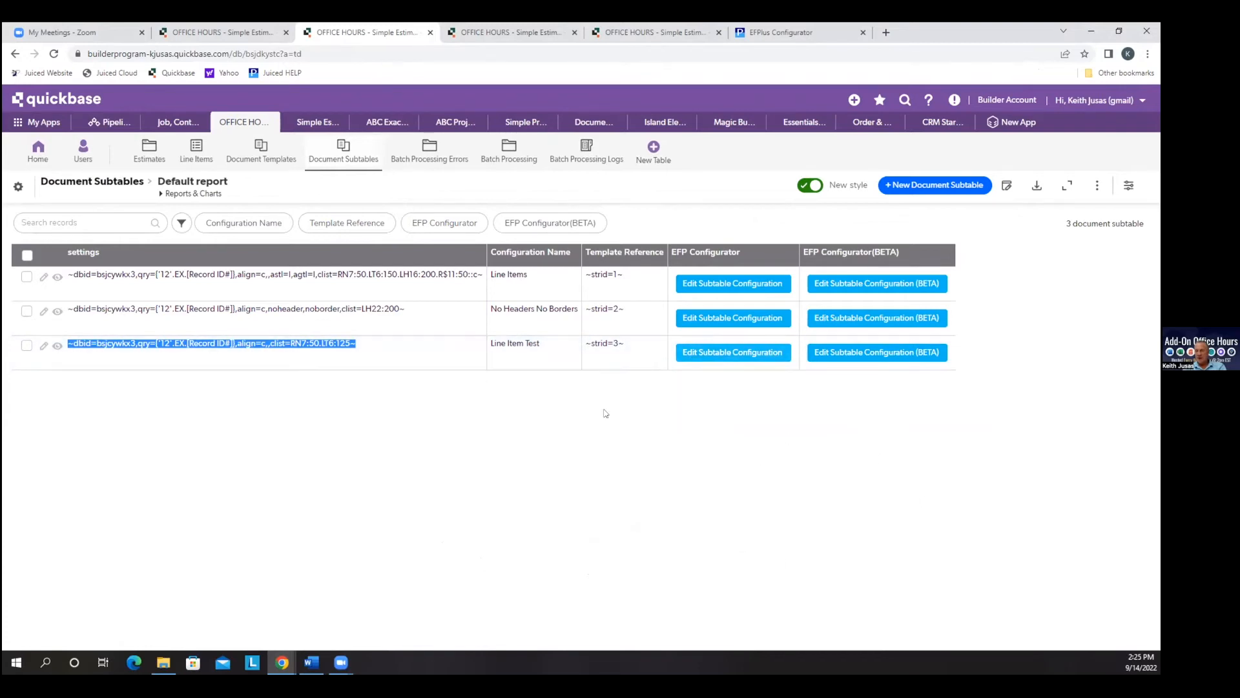
{"action": "left_click", "coordinate": [151, 375]}
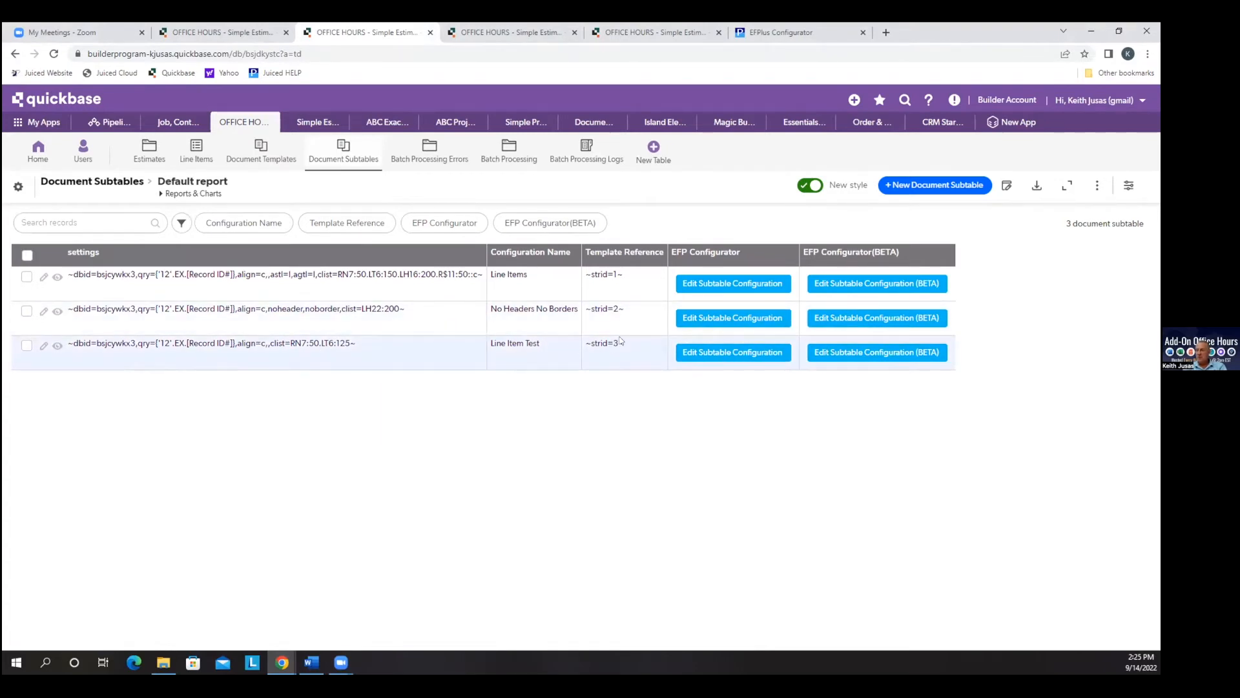
{"action": "left_click_drag", "start_coordinate": [626, 346], "coordinate": [585, 346]}
- Switch to the Word invoice template and insert the reference ~strid=3~ below the Estimate Details heading, with a blank line between
{"action": "key", "text": "alt+Tab"}
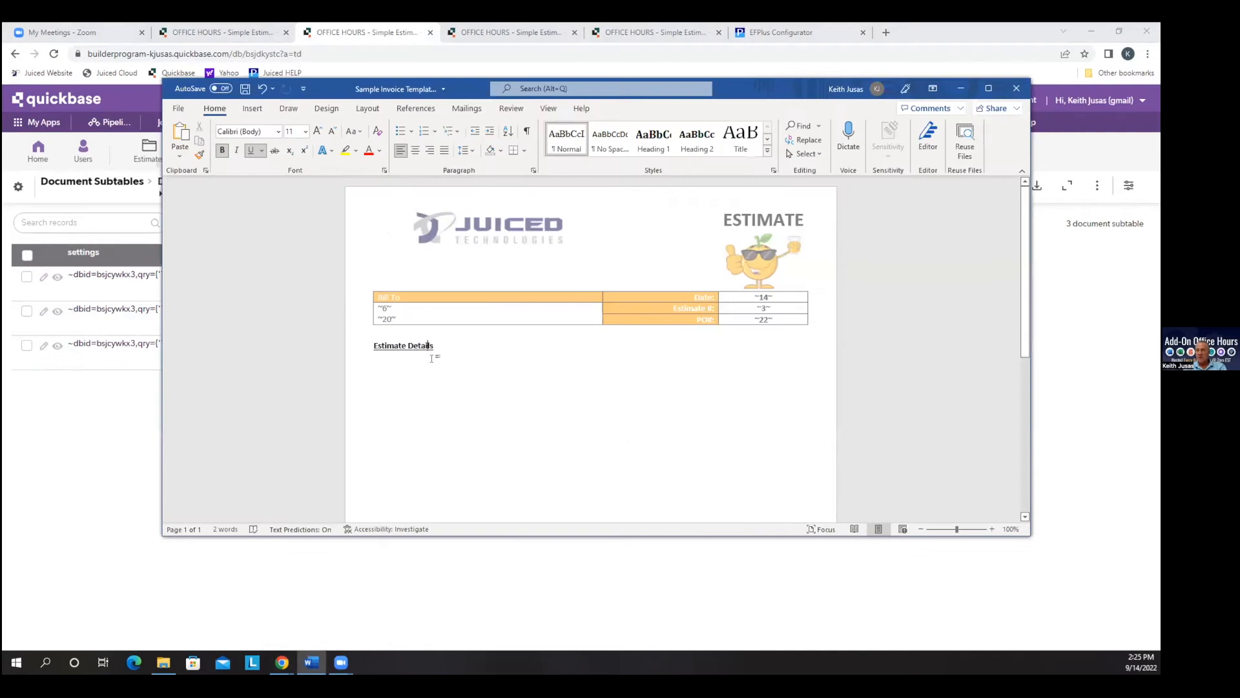
{"action": "key", "text": "Return"}
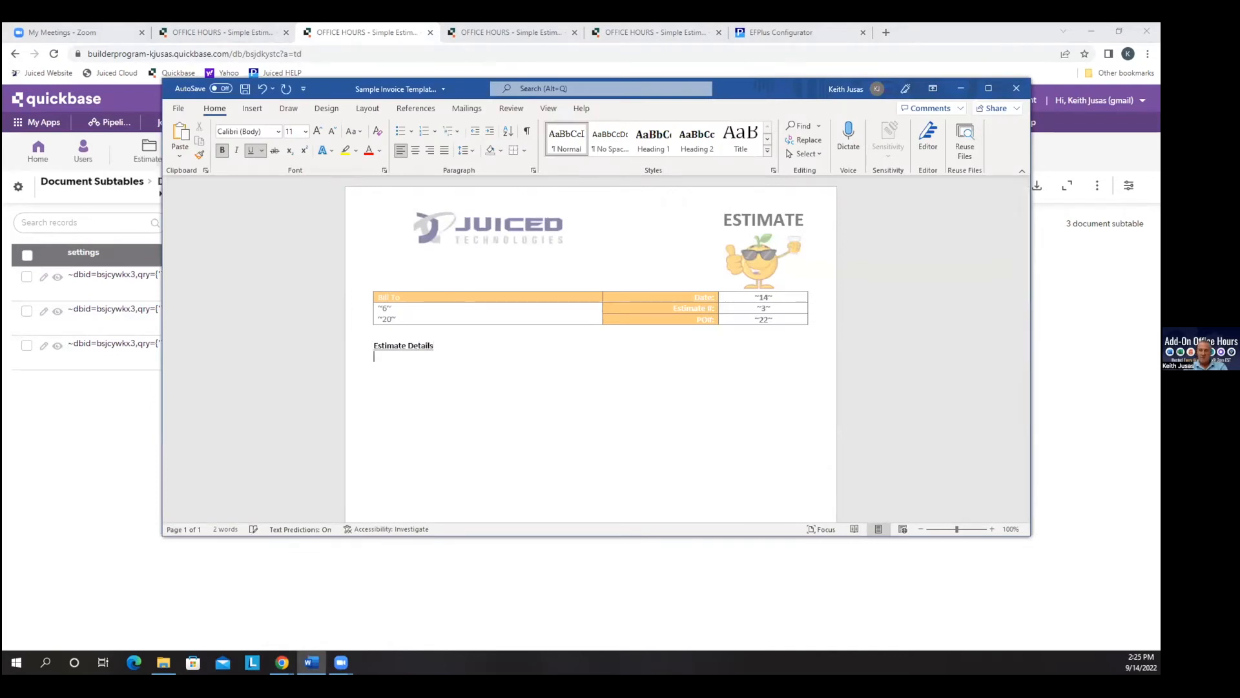
{"action": "type", "text": "["}
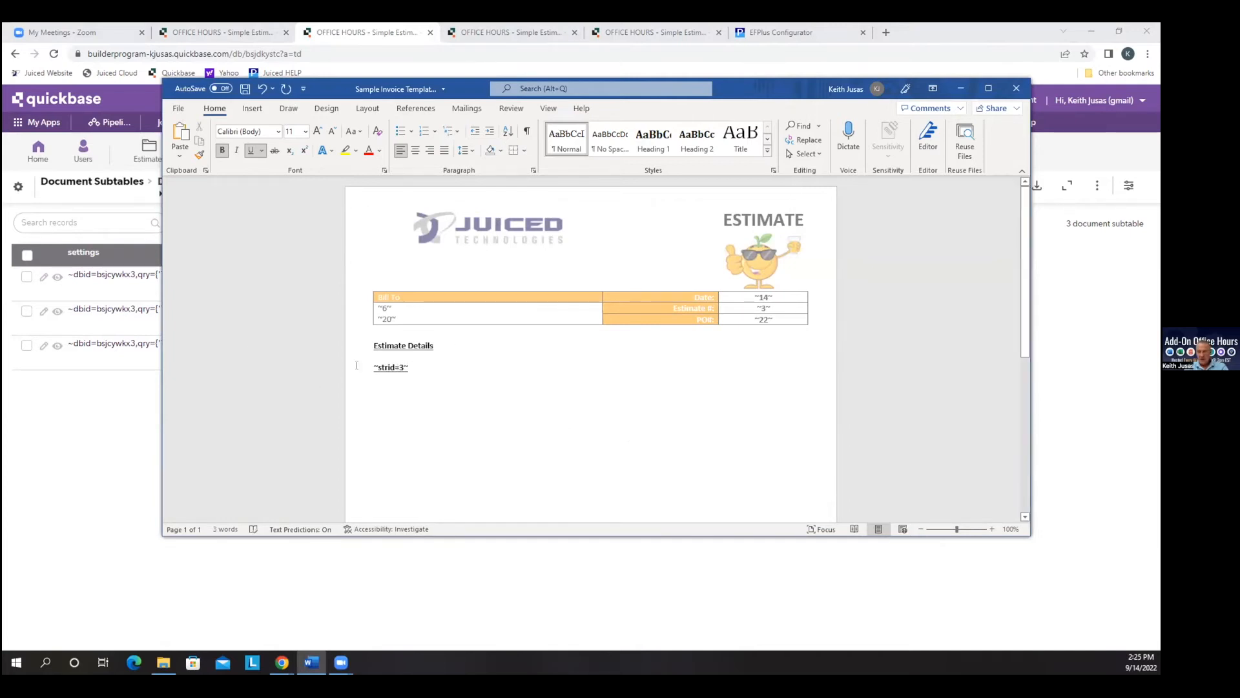
- Remove the bold and underline formatting from the ~strid=3~ reference and save the Word template
{"action": "left_click_drag", "start_coordinate": [422, 365], "coordinate": [374, 367]}
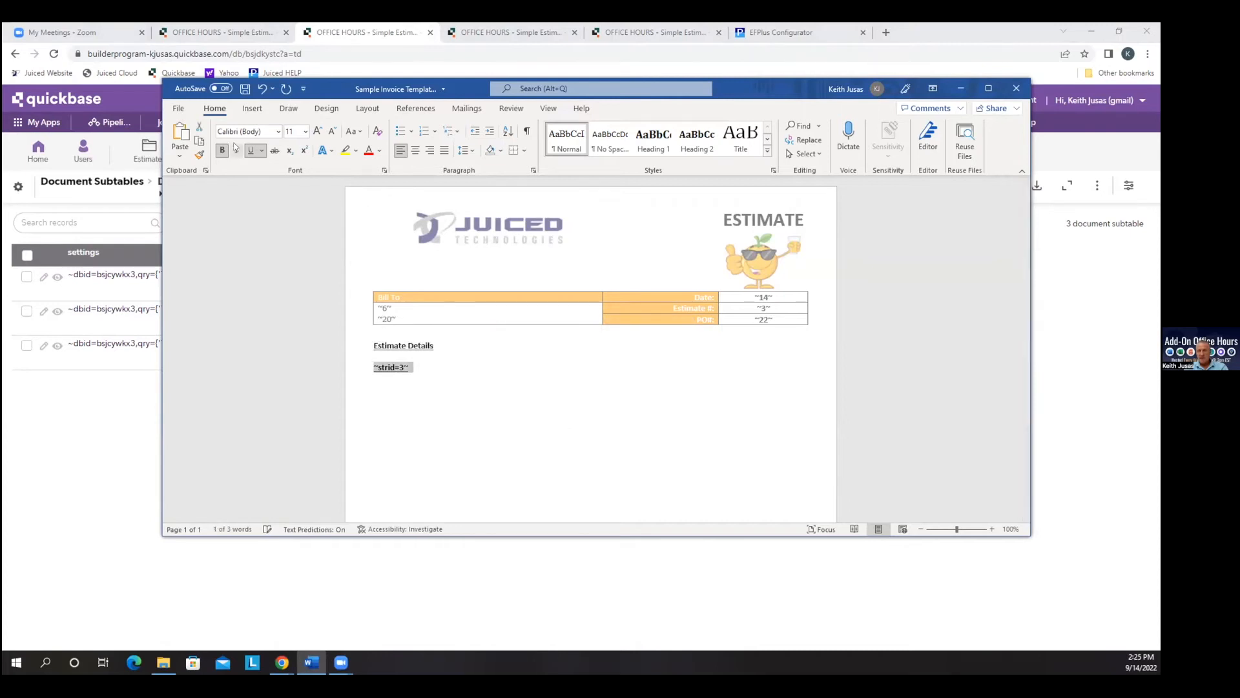
{"action": "left_click", "coordinate": [224, 150]}
{"action": "left_click", "coordinate": [252, 150]}
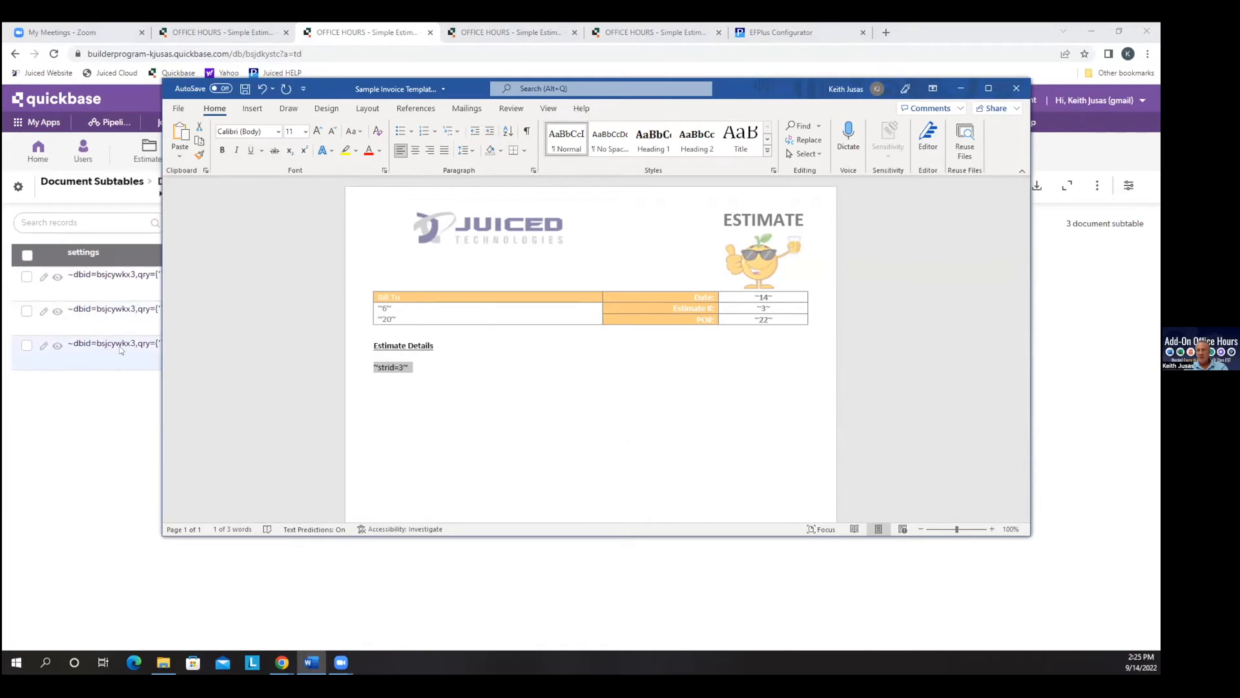
{"action": "left_click", "coordinate": [394, 368]}
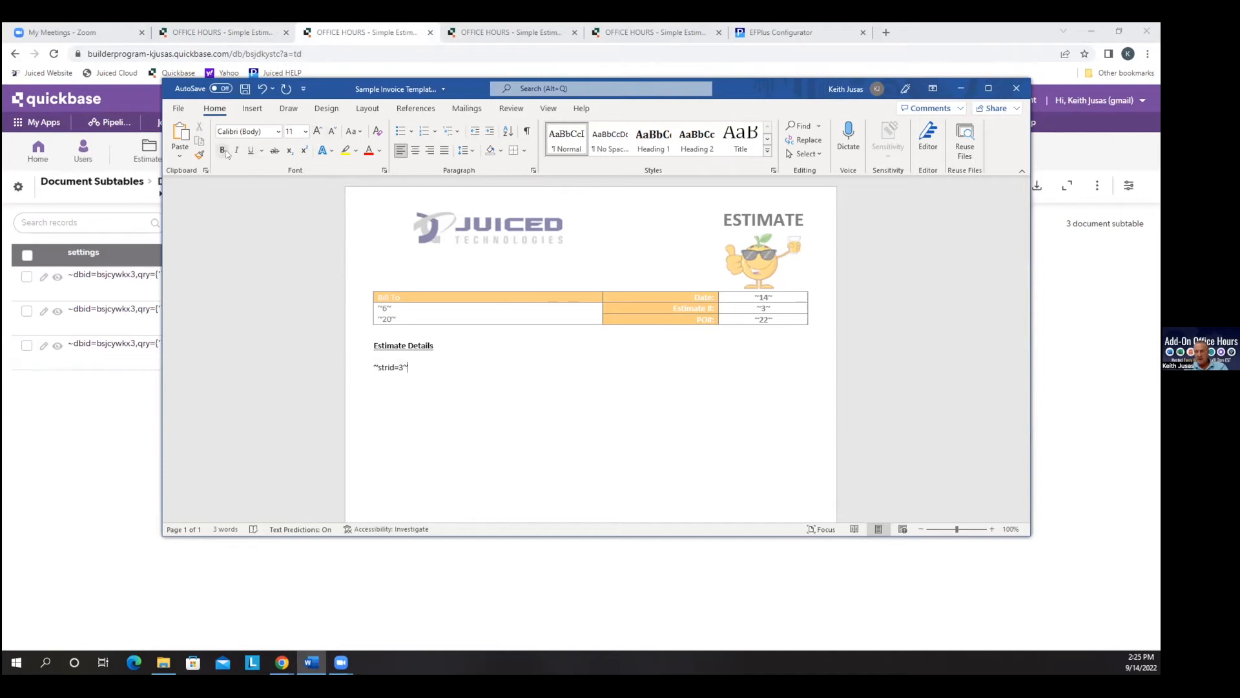
{"action": "left_click", "coordinate": [245, 89]}
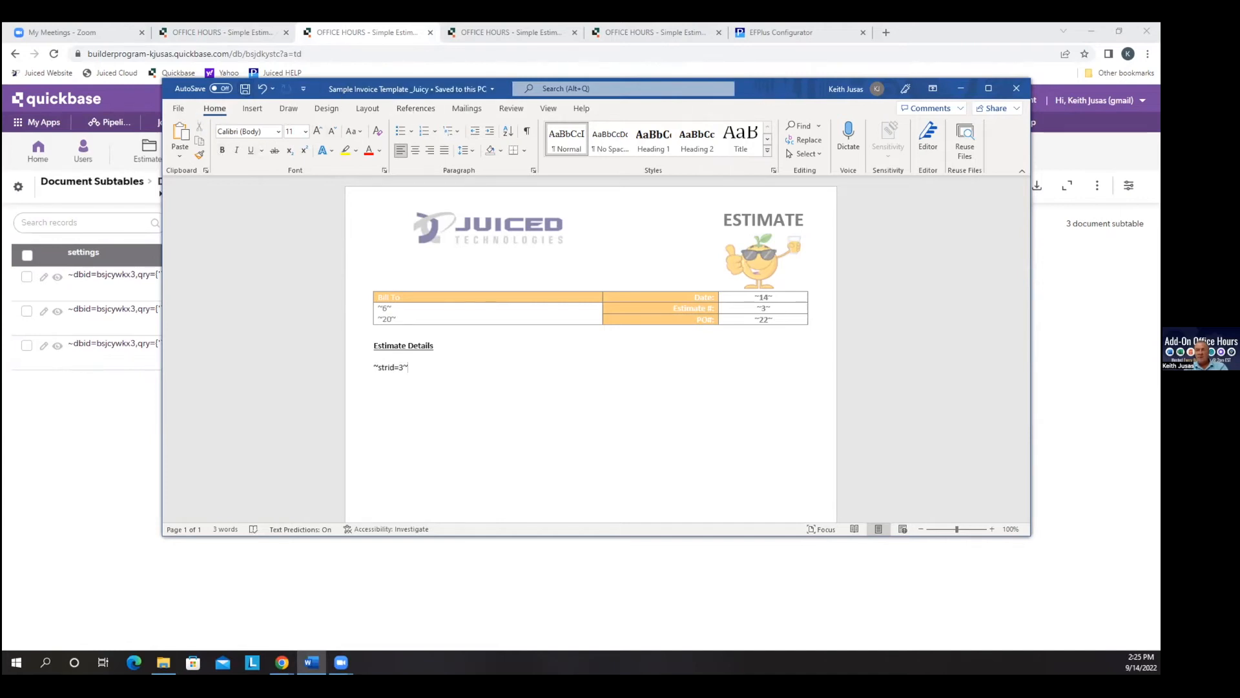
- Return to Quickbase, replace the Estimate Template record's template file with the updated Sample Invoice Template _Juicy document, and save the record
{"action": "left_click", "coordinate": [960, 88]}
{"action": "left_click", "coordinate": [281, 164]}
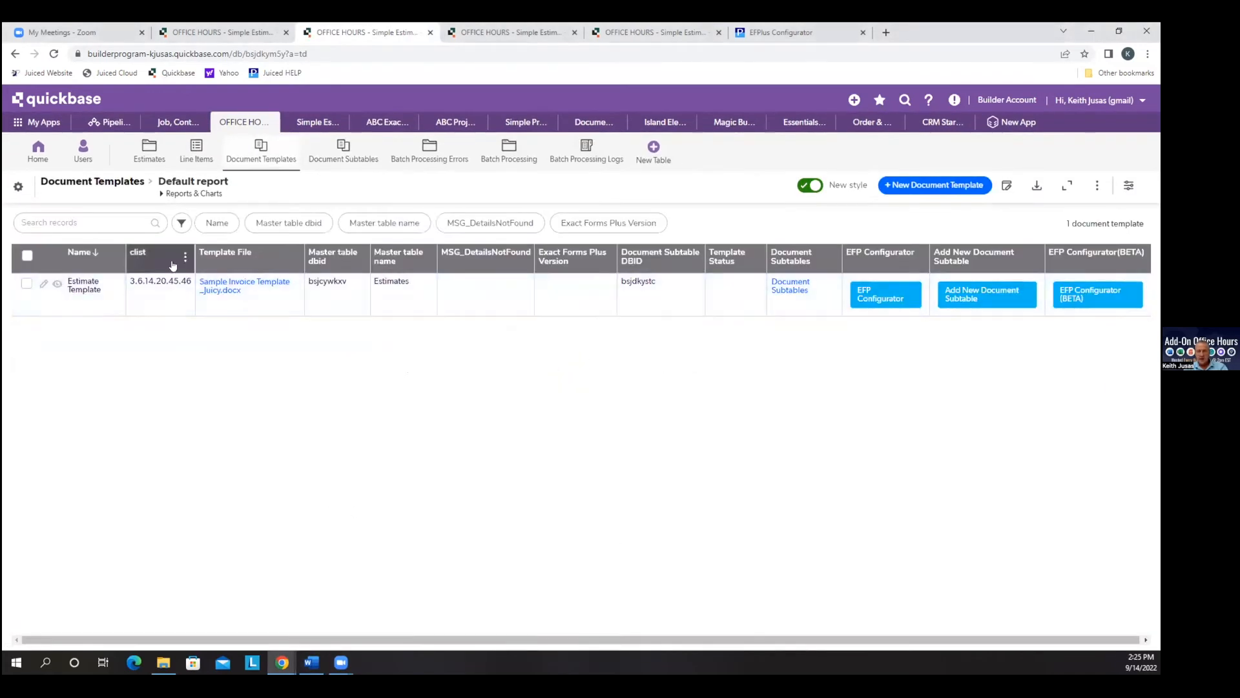
{"action": "left_click", "coordinate": [46, 285]}
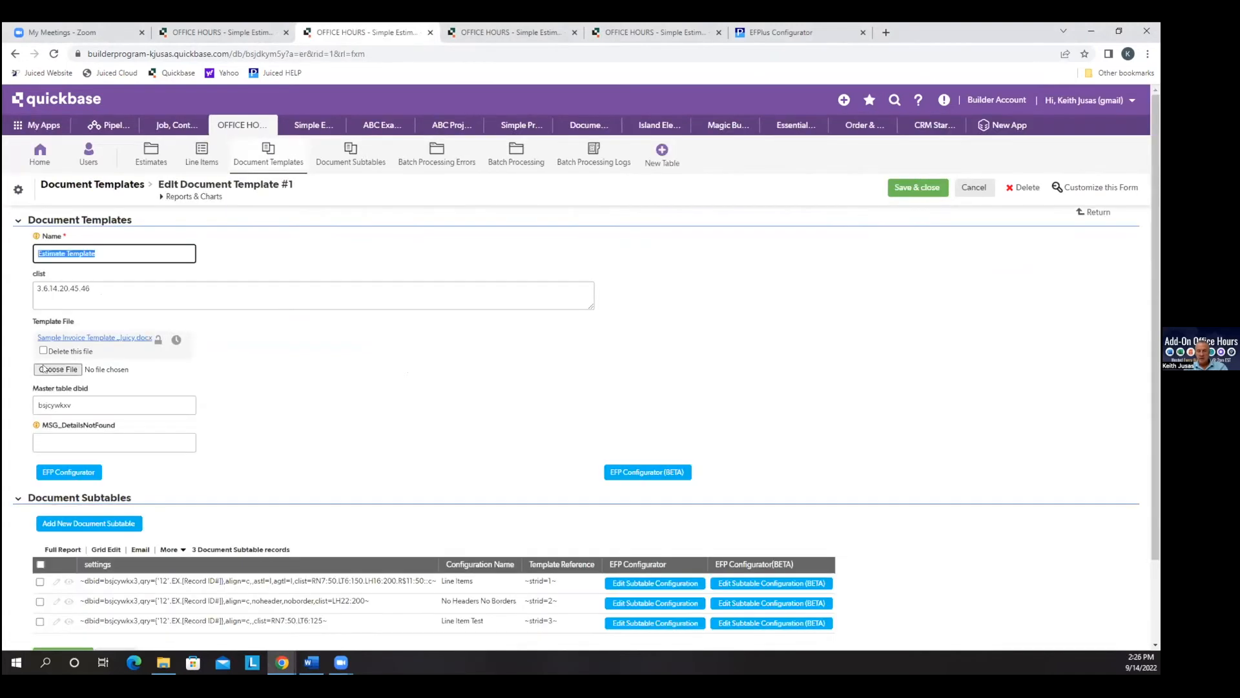
{"action": "left_click", "coordinate": [44, 368]}
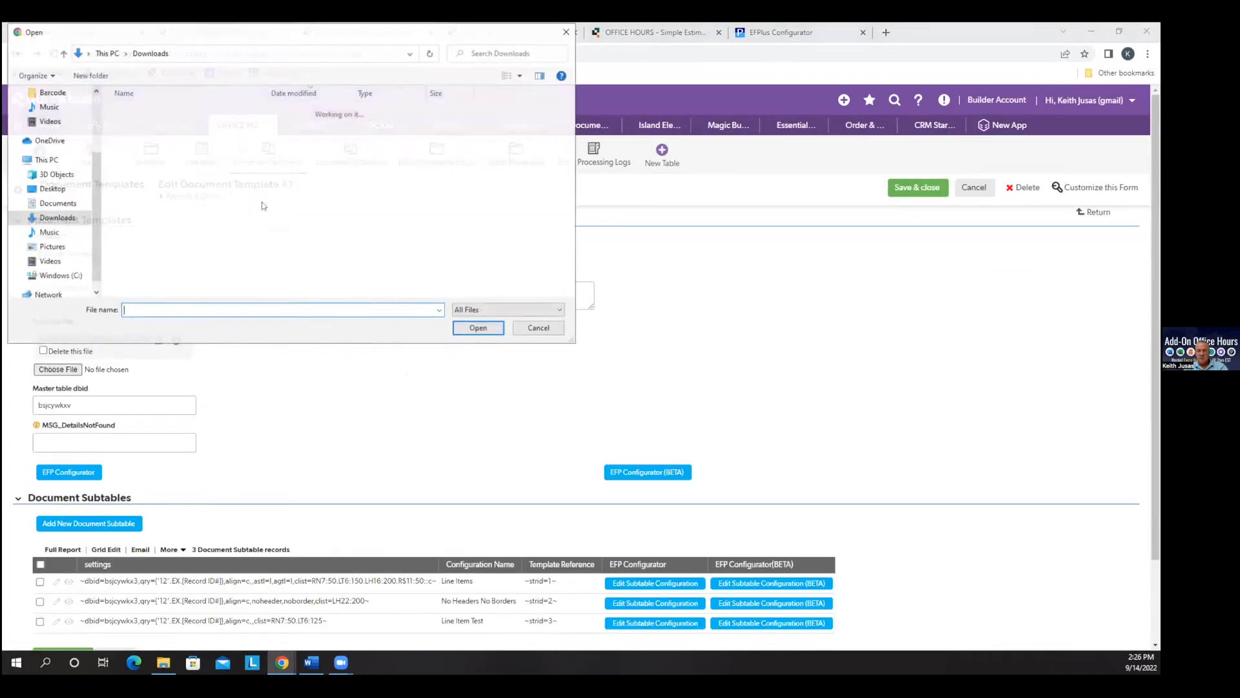
{"action": "double_click", "coordinate": [175, 128]}
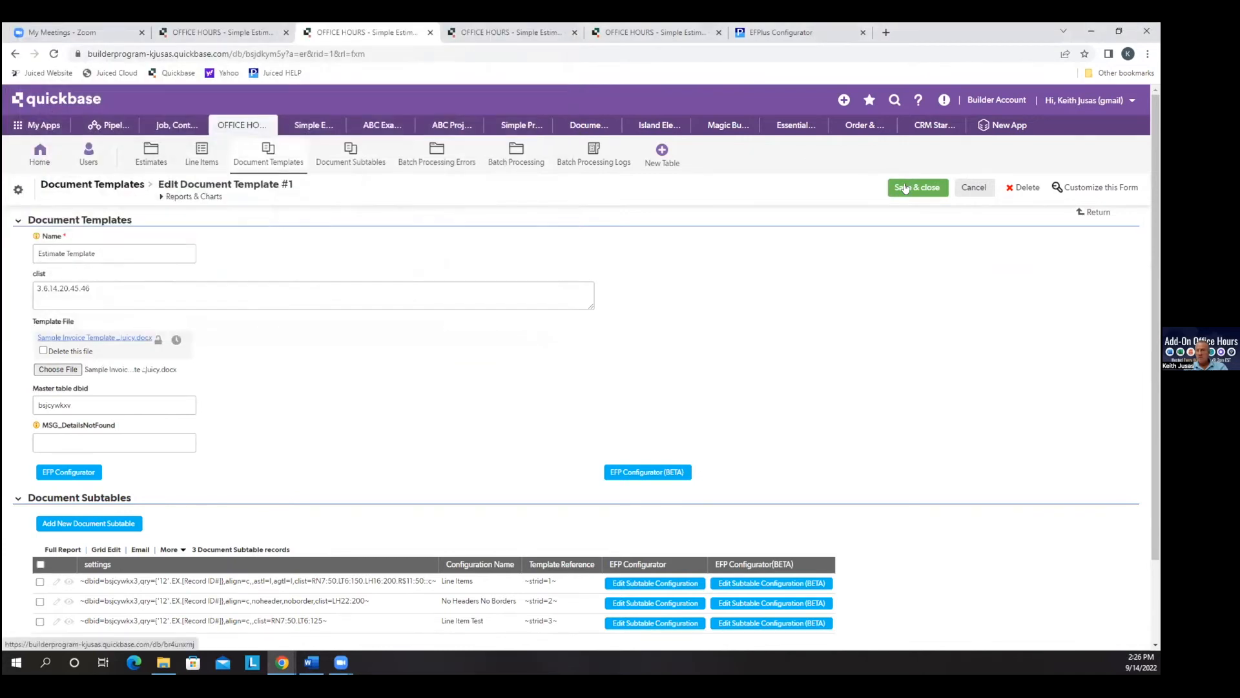
{"action": "left_click", "coordinate": [902, 184]}
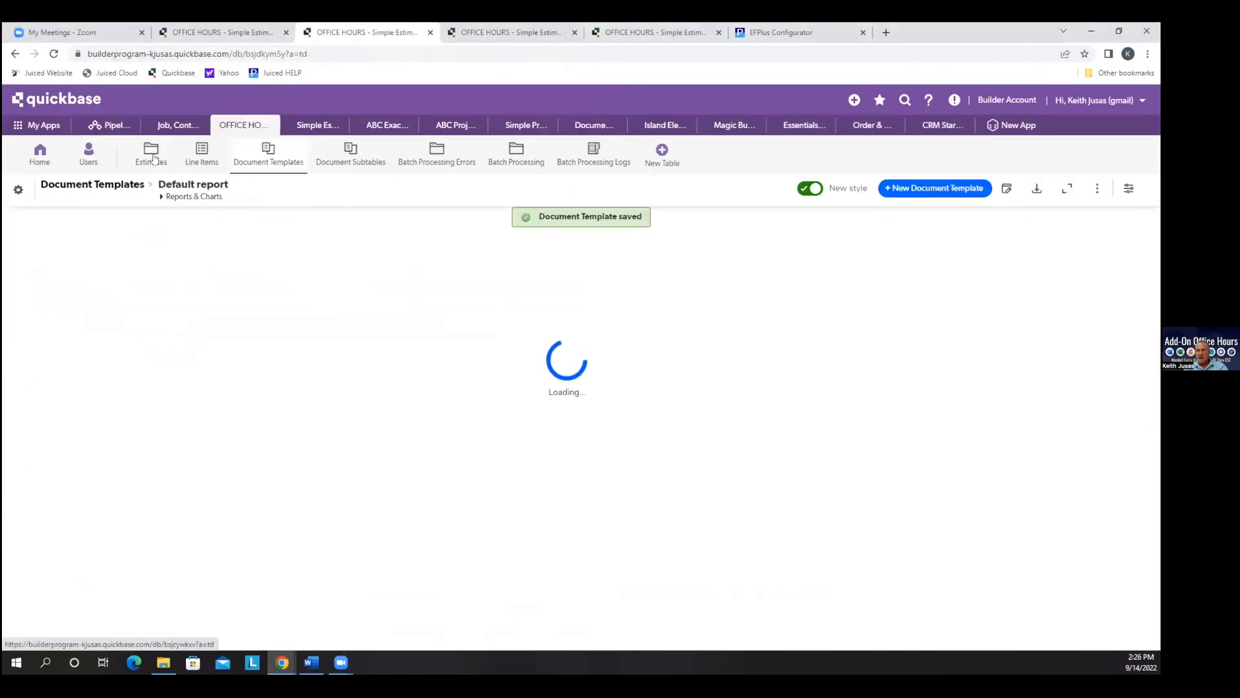
- Generate the EFP document for the pending estimate with six line items, check its Quantity and Item subtable, and close it
{"action": "left_click", "coordinate": [154, 158]}
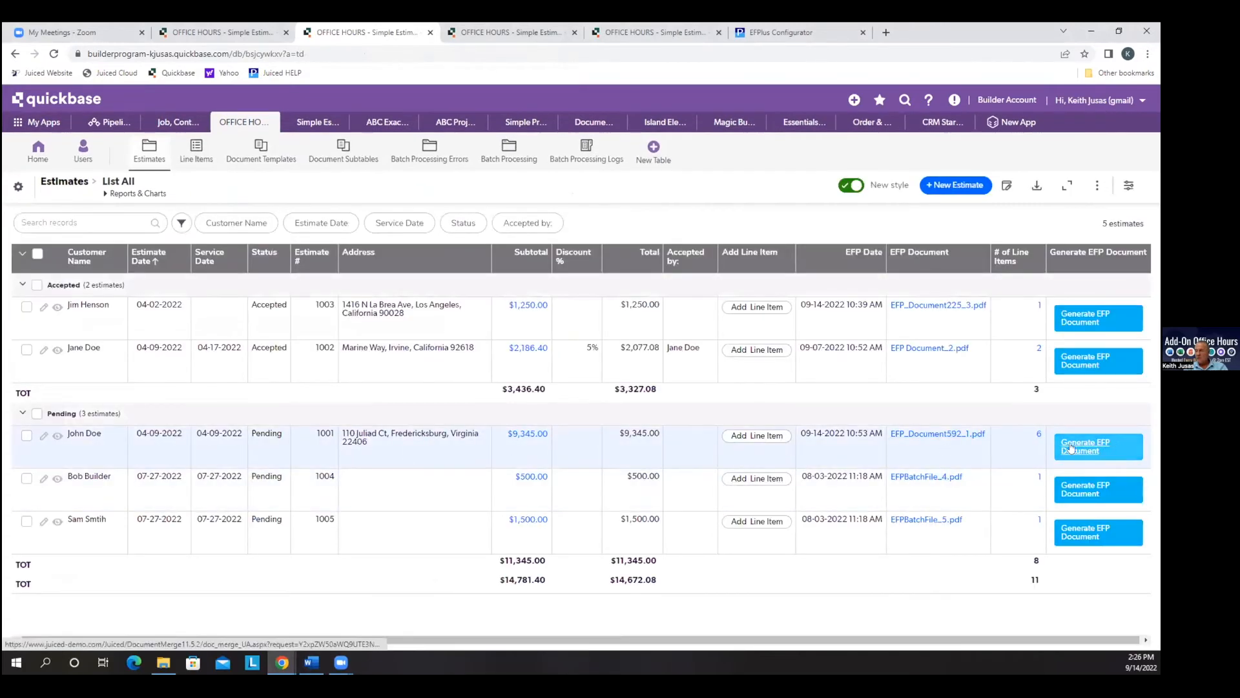
{"action": "left_click", "coordinate": [1083, 449]}
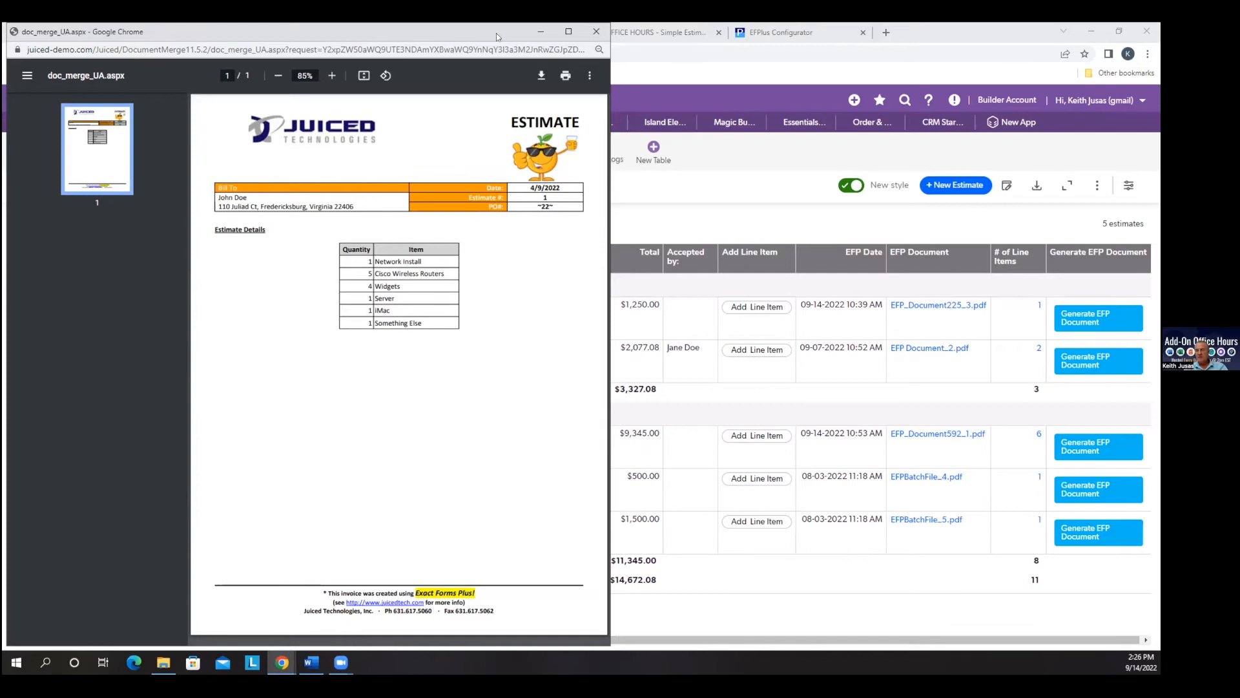
{"action": "left_click", "coordinate": [588, 37]}
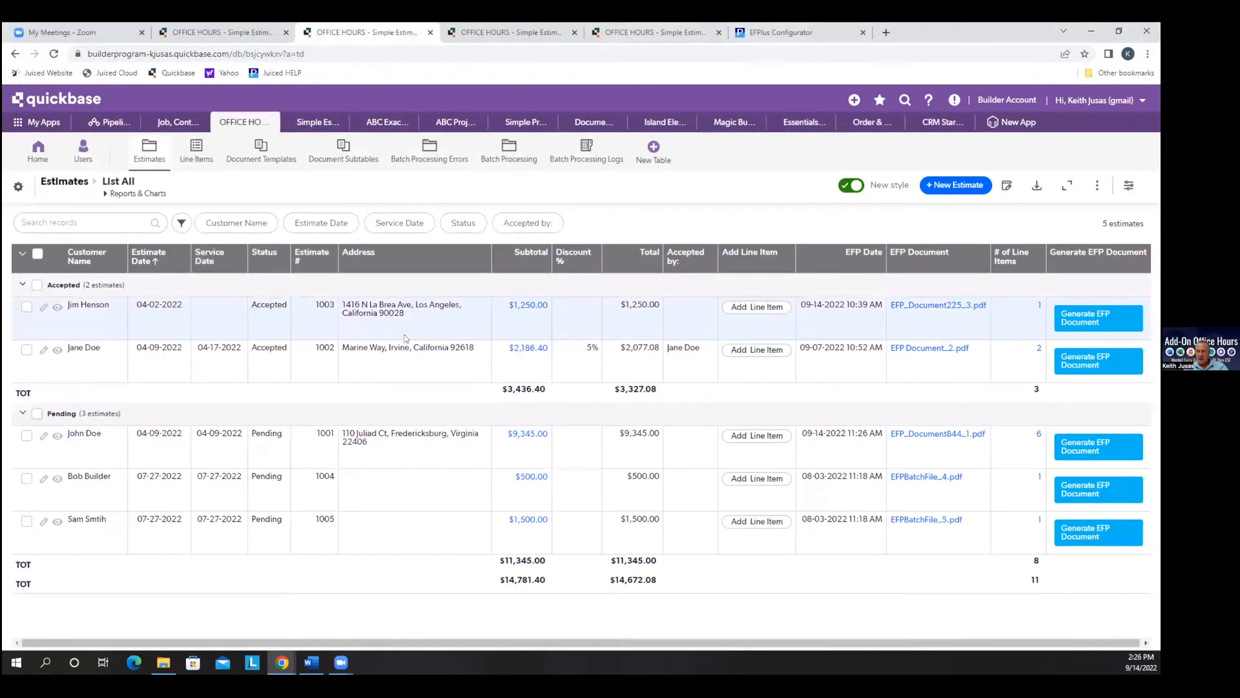
- Open the Estimate Template record for editing, change the Word template's subtable reference to ~strid=1~, and save the document
{"action": "left_click", "coordinate": [258, 159]}
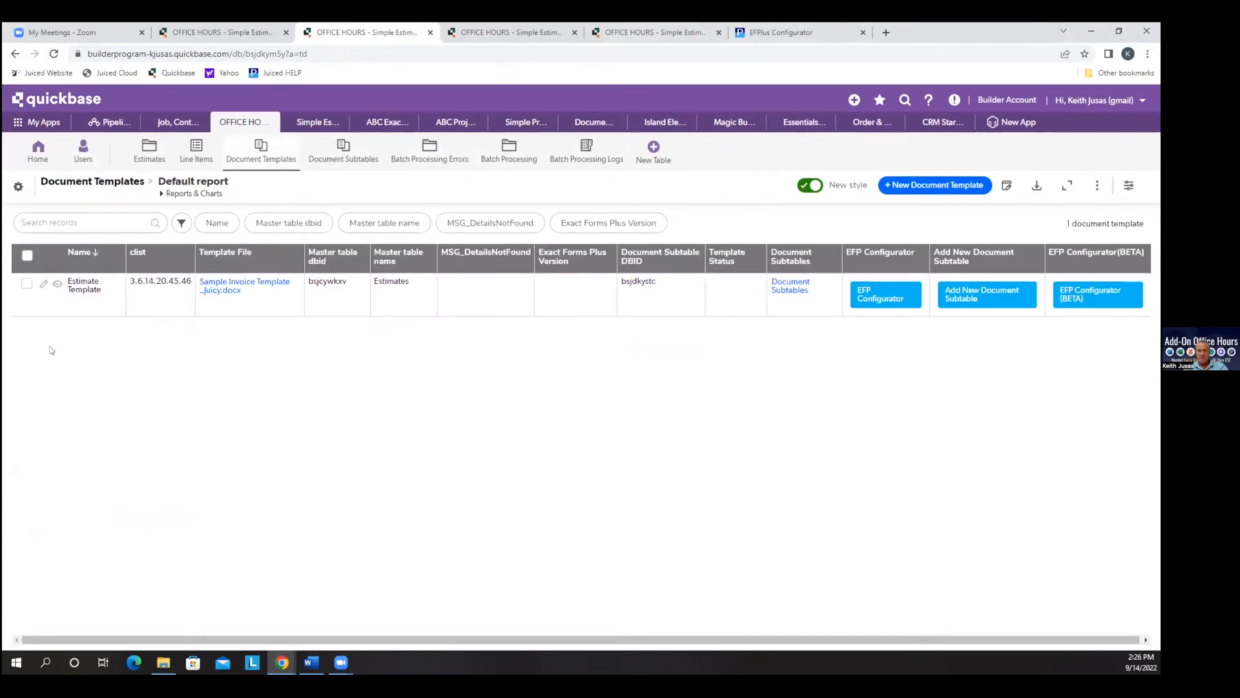
{"action": "left_click", "coordinate": [44, 284]}
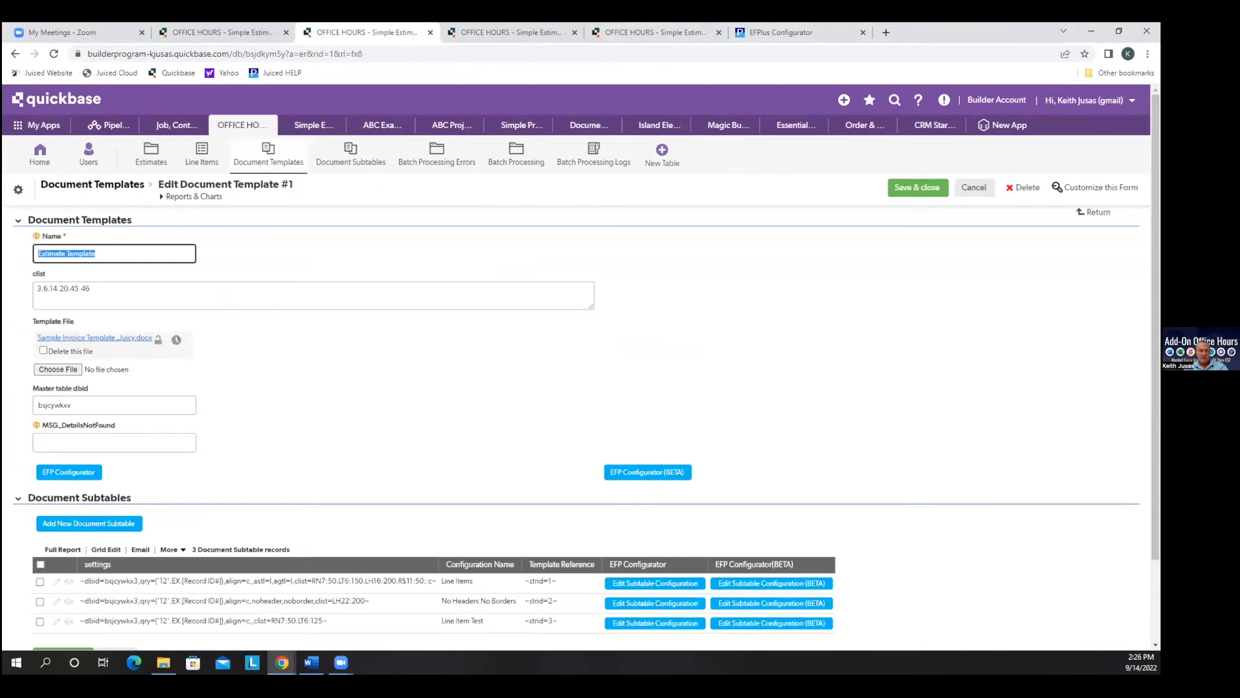
{"action": "left_click", "coordinate": [311, 662]}
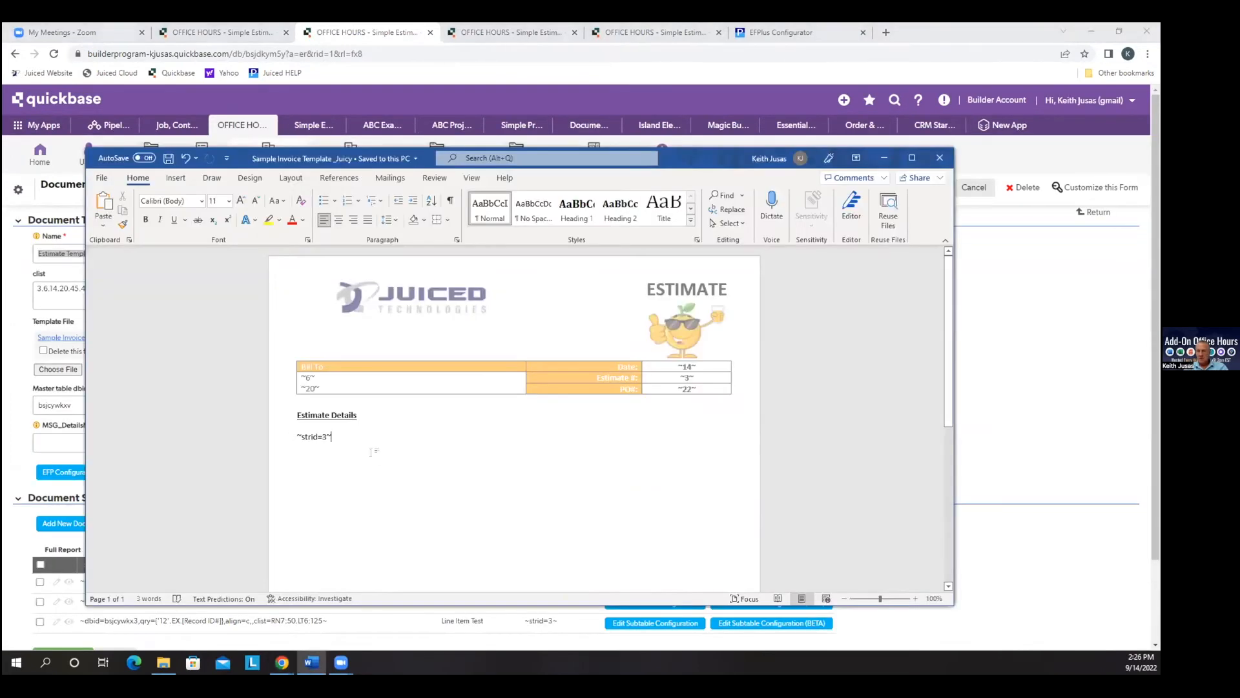
{"action": "key", "text": "Left"}
{"action": "key", "text": "BackSpace"}
{"action": "type", "text": "1"}
{"action": "key", "text": "ctrl+s"}
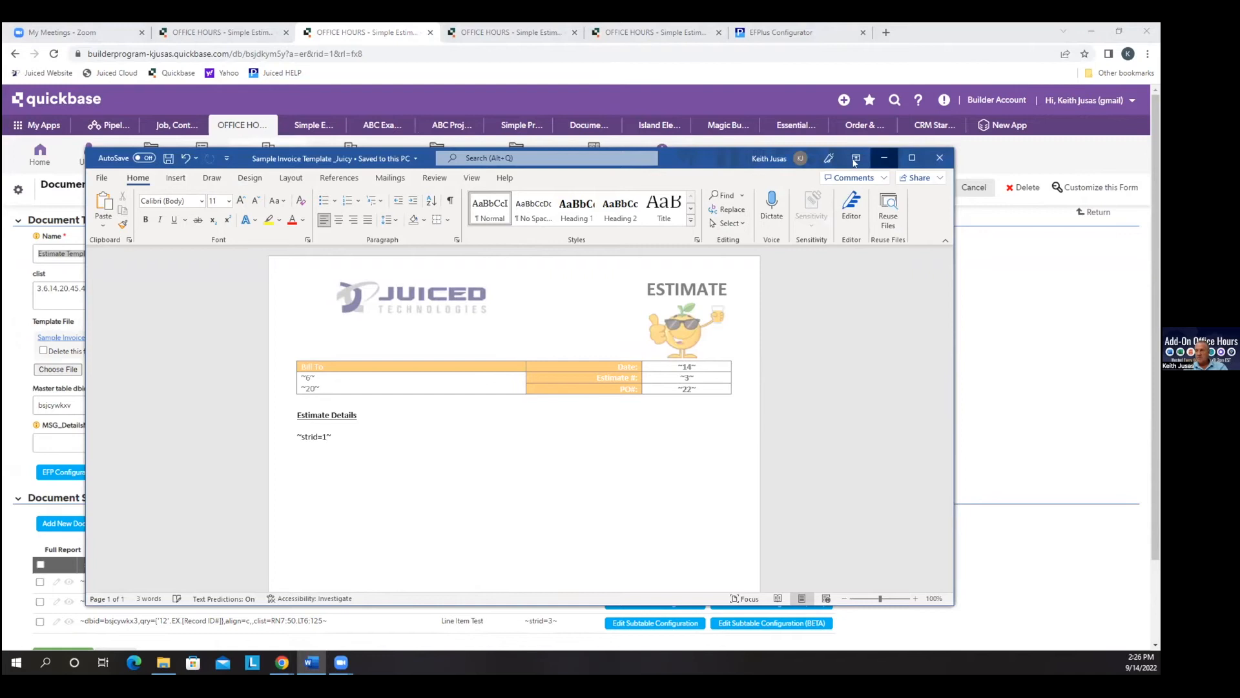
- Upload the revised Sample Invoice Template _Juicy document as the record's template file, and save the record
{"action": "left_click", "coordinate": [882, 157]}
{"action": "left_click", "coordinate": [48, 367]}
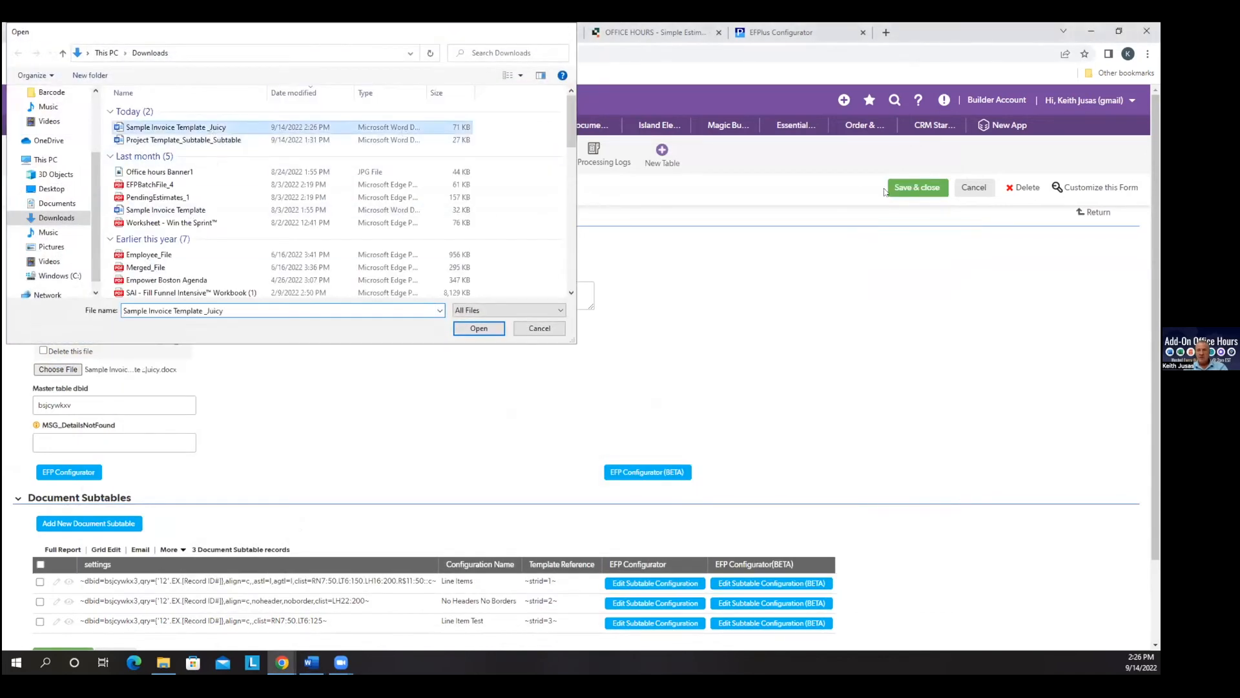
{"action": "double_click", "coordinate": [194, 127]}
{"action": "left_click", "coordinate": [917, 189]}
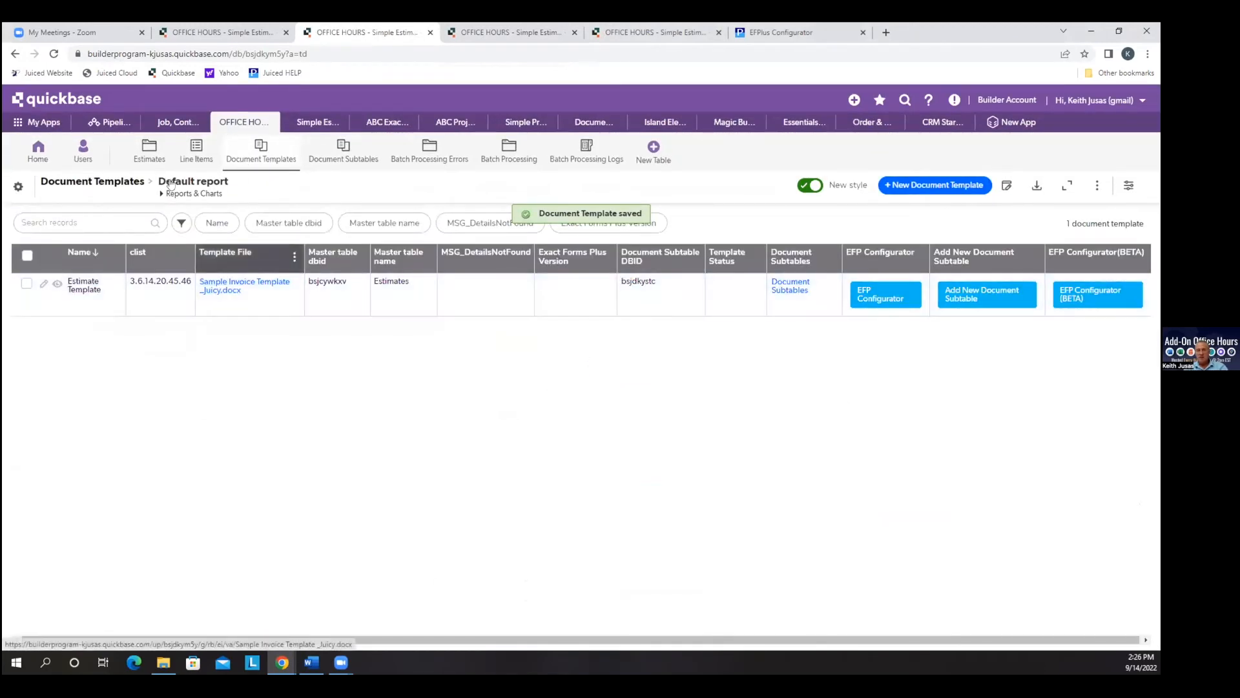
- Regenerate the EFP document for the same six-item pending estimate, review the Line Items subtable in it, and close it
{"action": "left_click", "coordinate": [150, 152]}
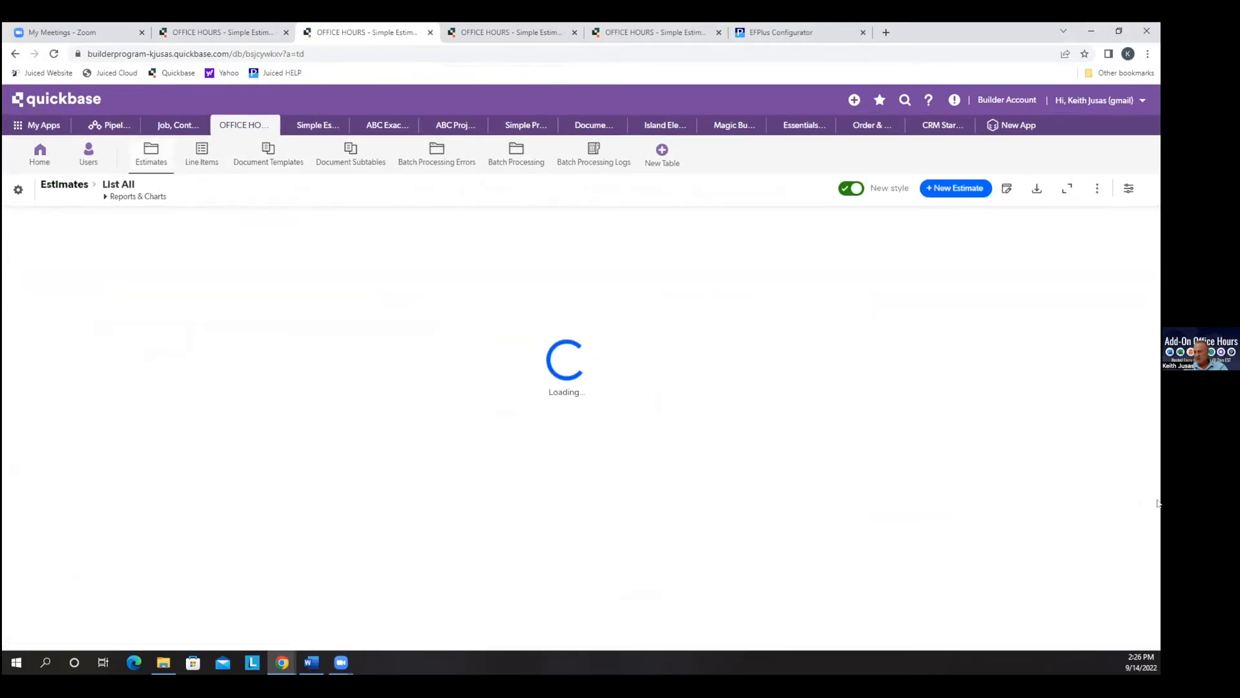
{"action": "left_click", "coordinate": [1075, 450]}
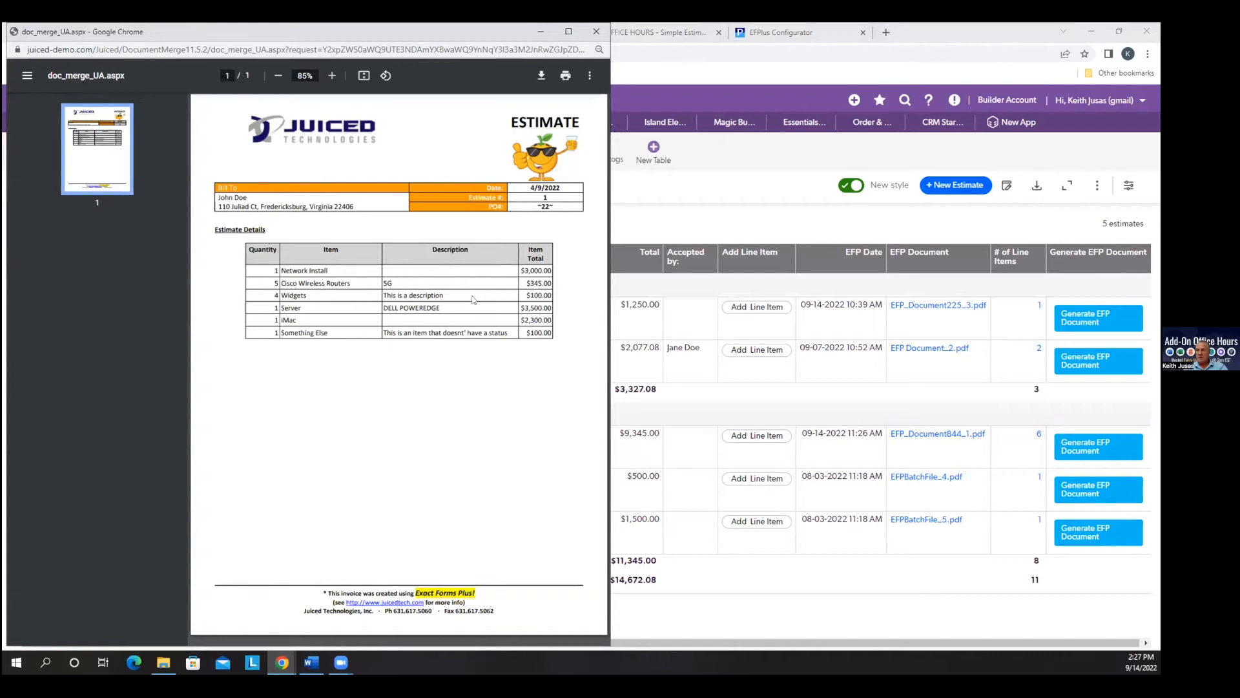
{"action": "left_click", "coordinate": [595, 29]}
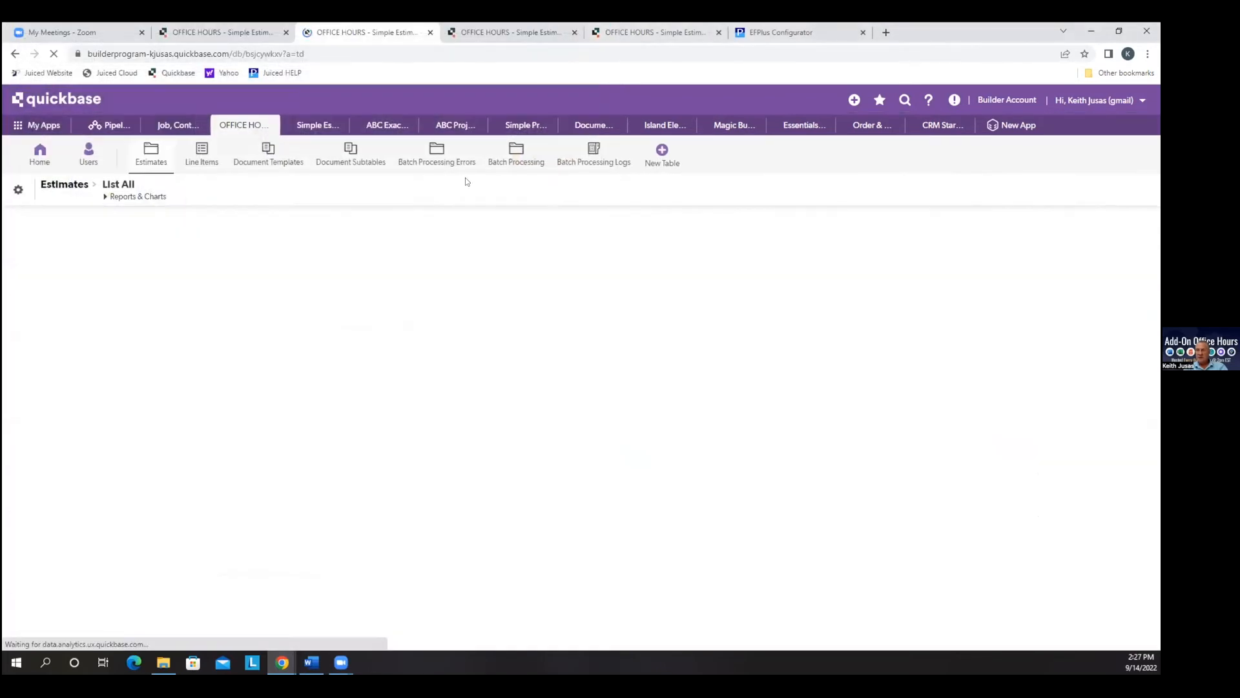
- View the Estimate Template record and open the beta configuration of its Line Items subtable, placing the window beside the template details
{"action": "left_click", "coordinate": [262, 155]}
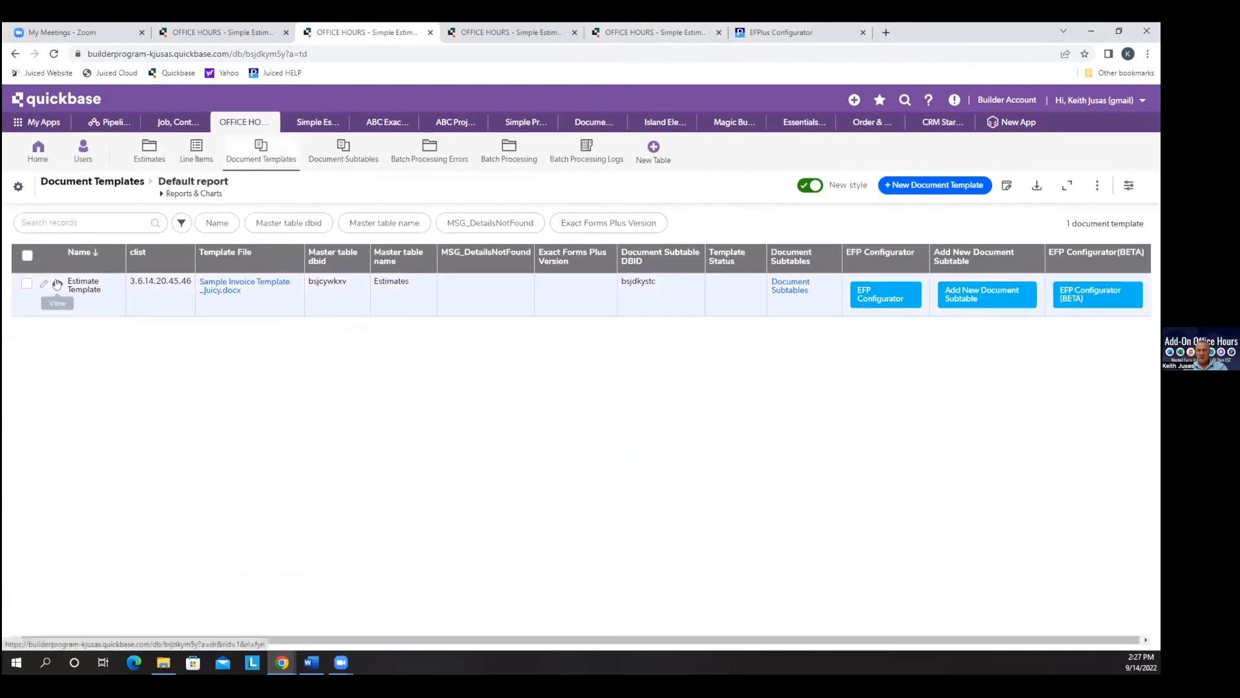
{"action": "left_click", "coordinate": [51, 288]}
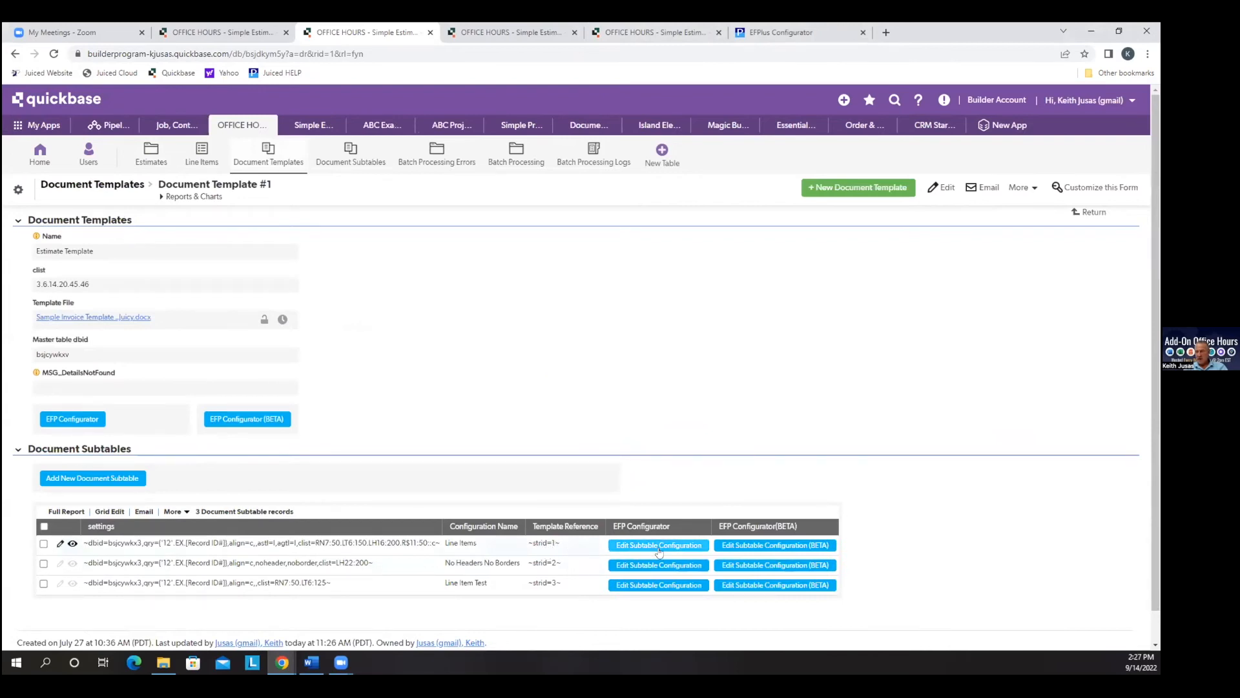
{"action": "left_click", "coordinate": [768, 546]}
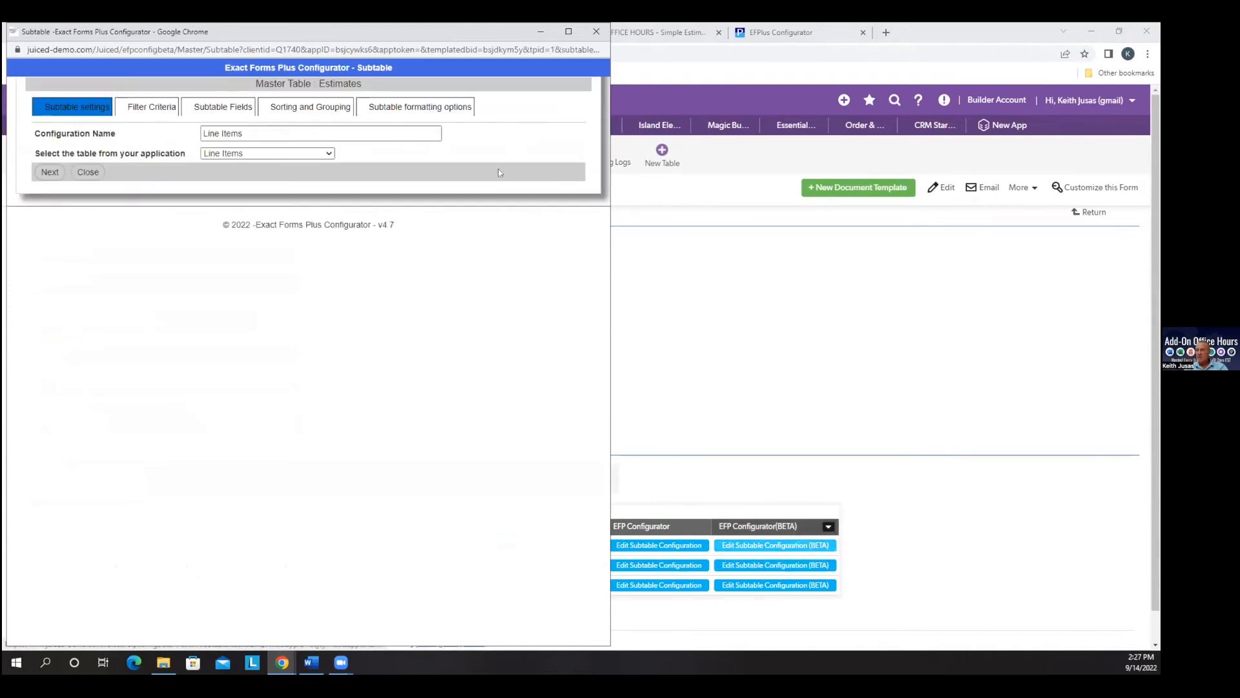
{"action": "left_click_drag", "start_coordinate": [457, 36], "coordinate": [952, 85]}
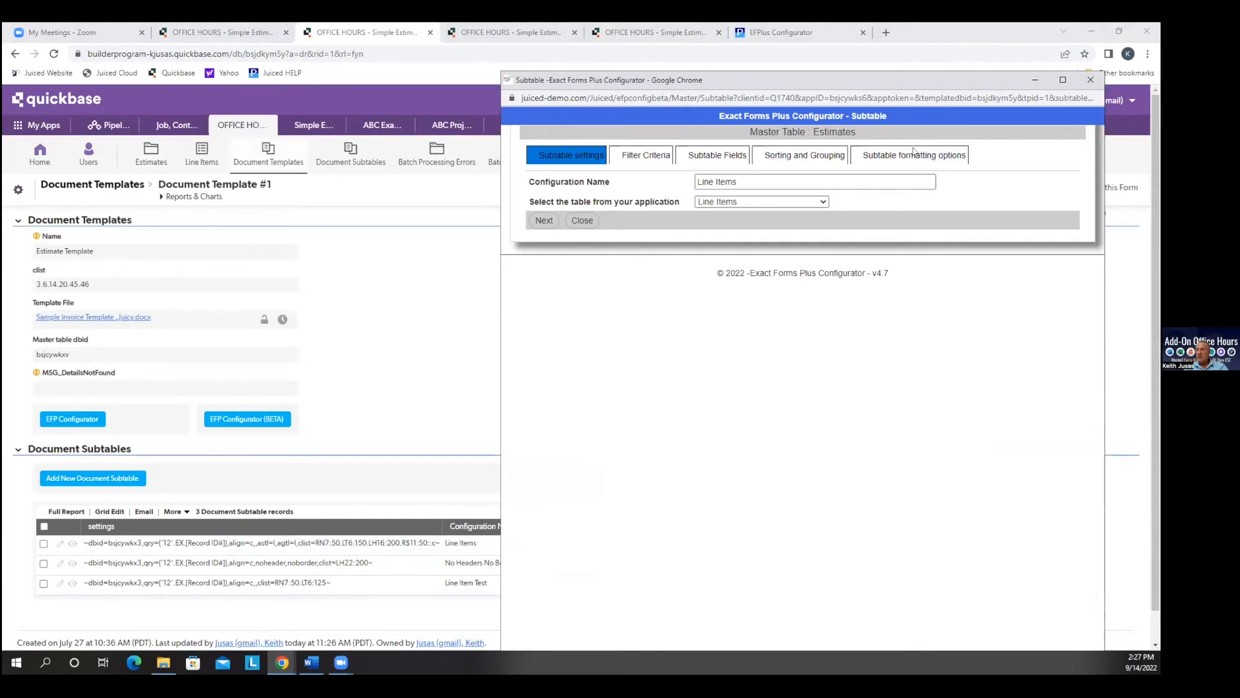
- Set the column label of the Quantity field to QTY in the Line Items subtable fields
{"action": "left_click_drag", "start_coordinate": [981, 76], "coordinate": [767, 50]}
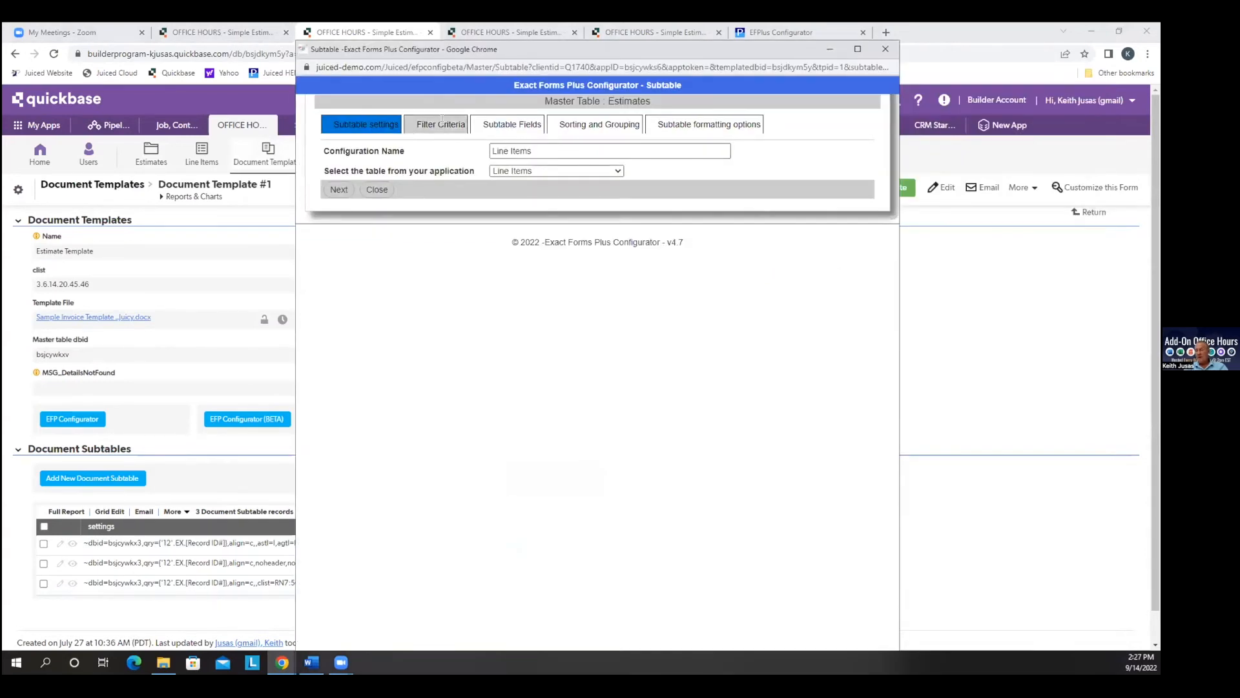
{"action": "left_click", "coordinate": [442, 123]}
{"action": "left_click", "coordinate": [516, 124]}
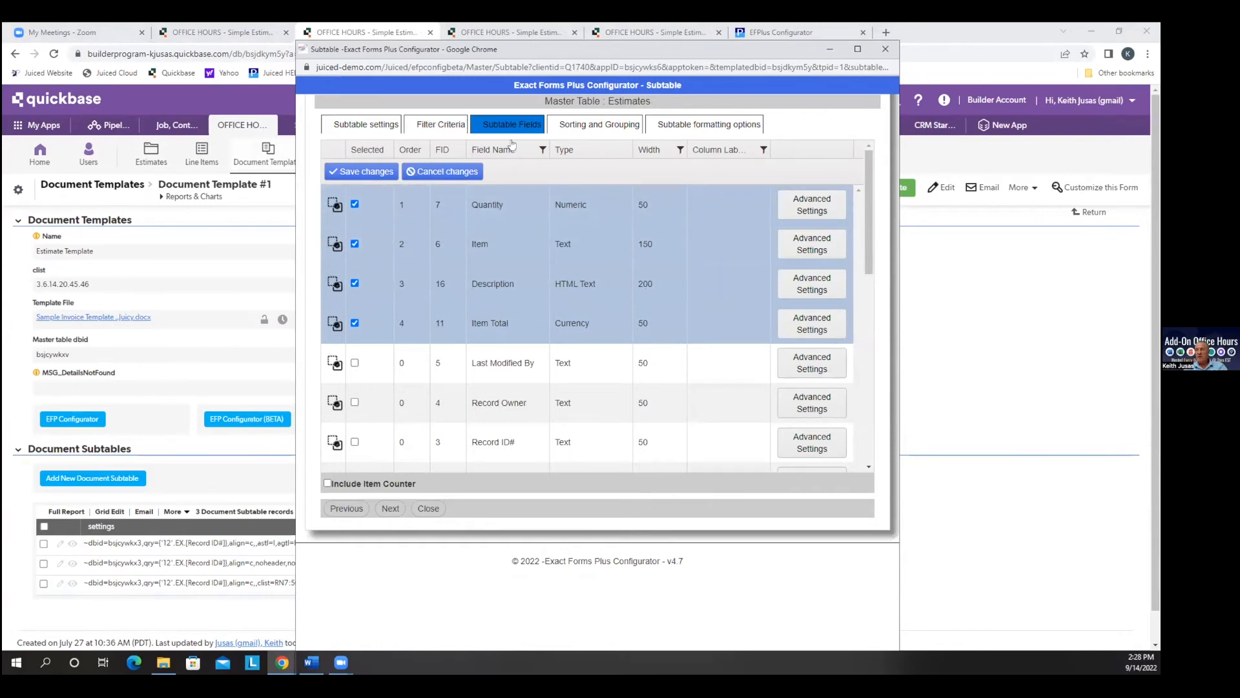
{"action": "left_click", "coordinate": [724, 204]}
{"action": "type", "text": "QTY"}
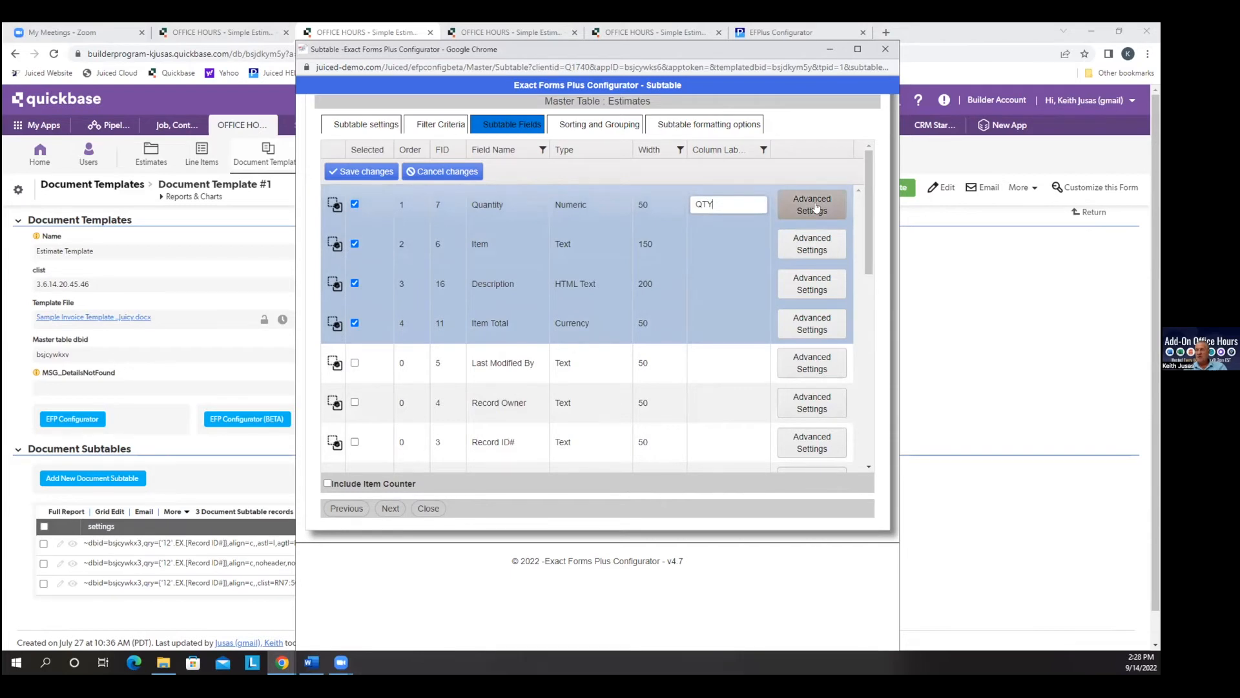
- Format the Quantity column header as right-aligned, bold, italic Arial size 19, apply the field changes, and save and close the subtable configuration
{"action": "left_click", "coordinate": [816, 207]}
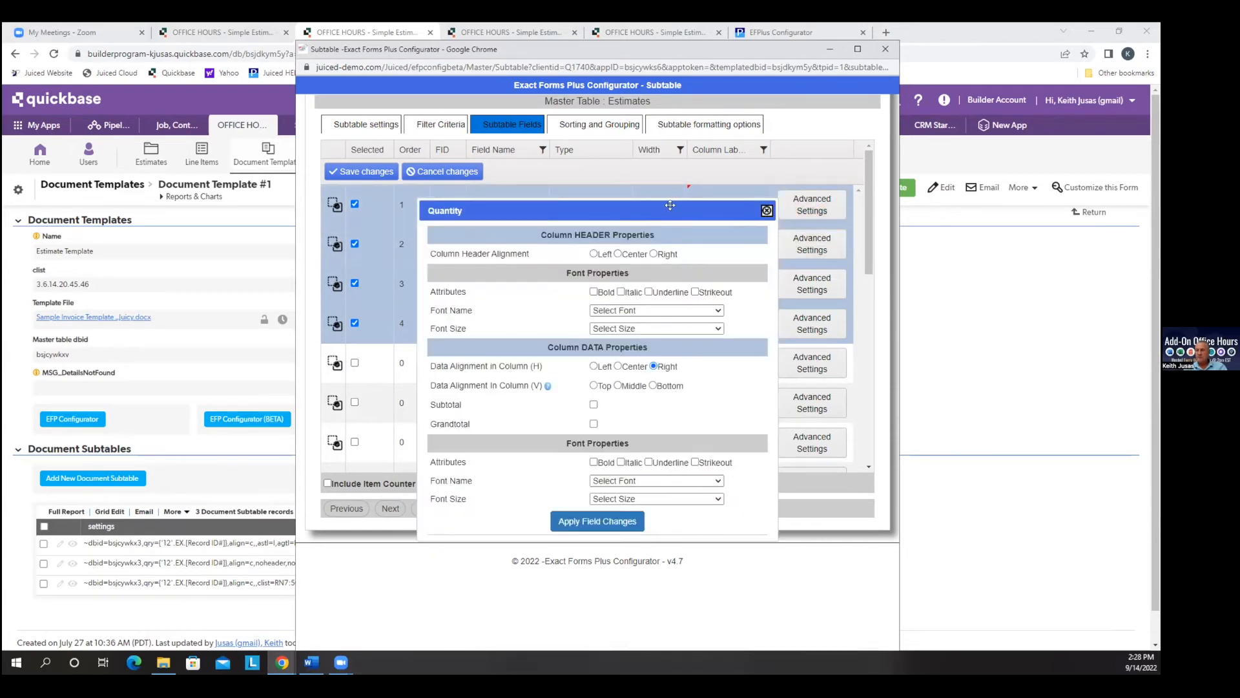
{"action": "left_click_drag", "start_coordinate": [668, 206], "coordinate": [627, 131]}
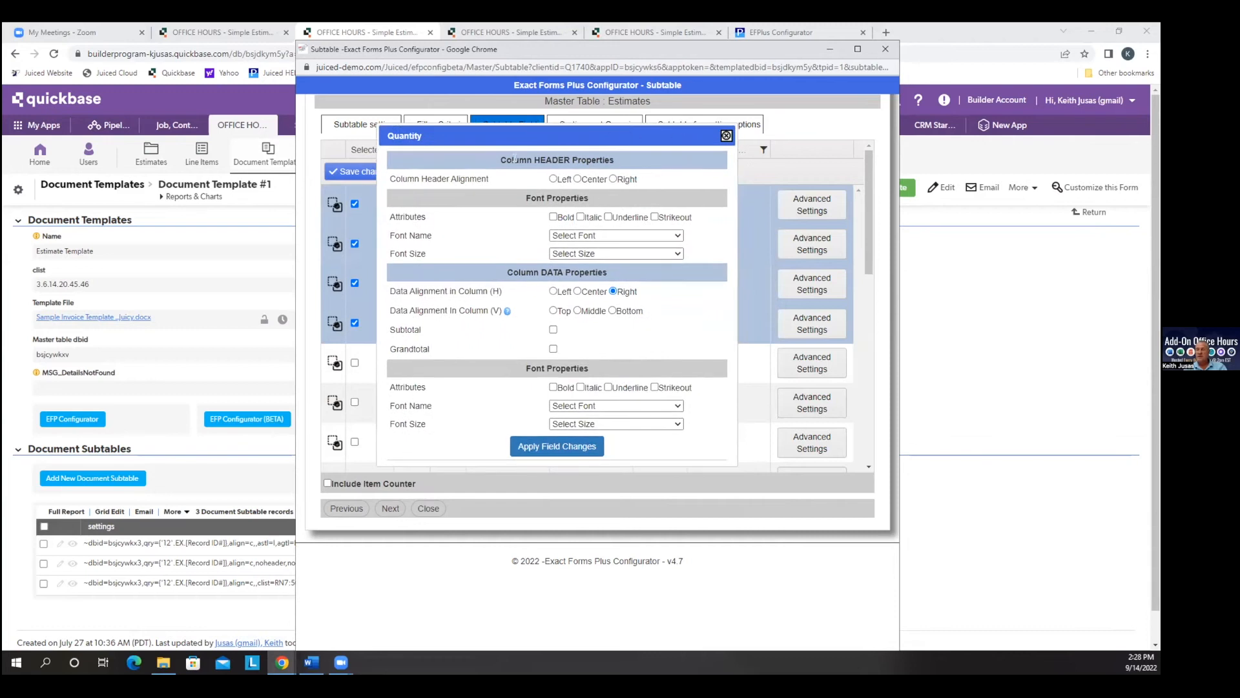
{"action": "left_click_drag", "start_coordinate": [499, 162], "coordinate": [622, 164]}
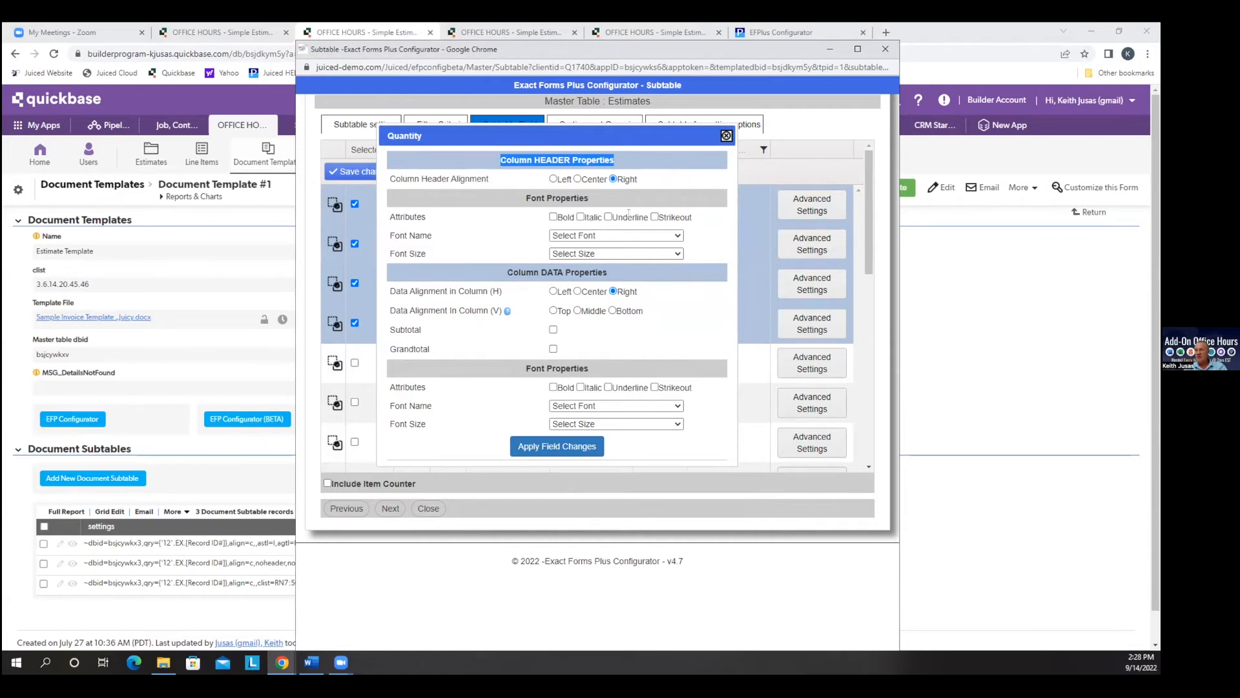
{"action": "left_click", "coordinate": [553, 217]}
{"action": "left_click", "coordinate": [580, 217]}
{"action": "left_click", "coordinate": [595, 236]}
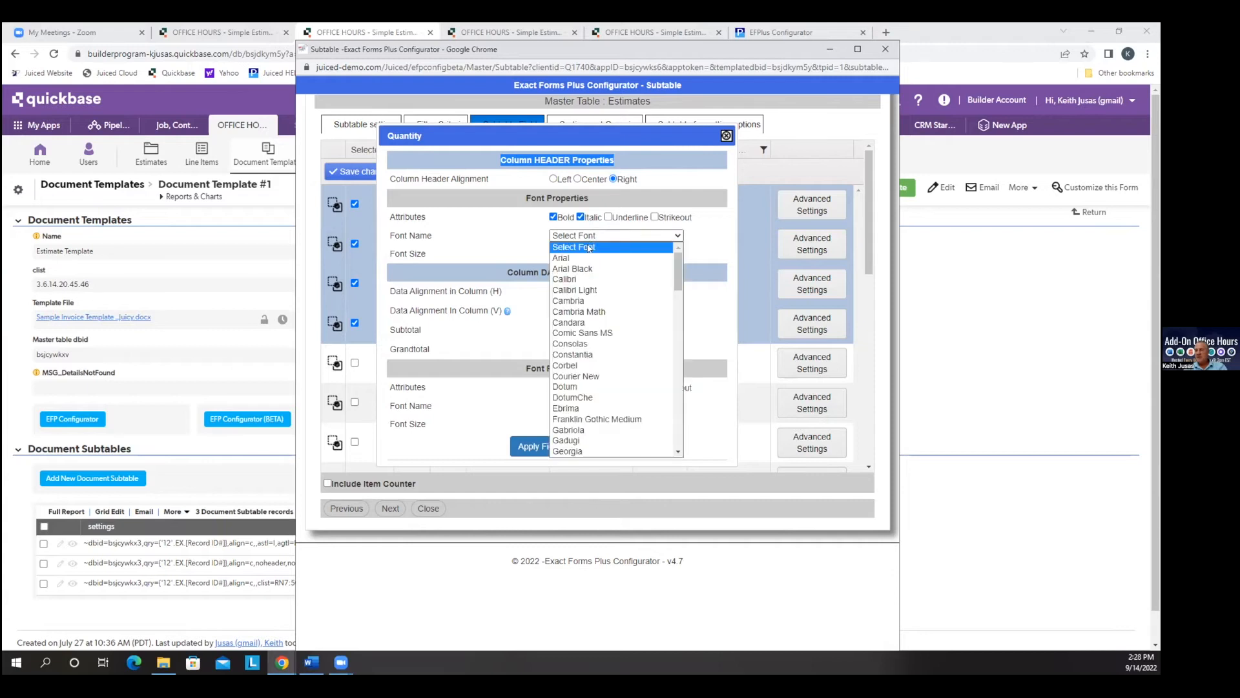
{"action": "left_click", "coordinate": [584, 253]}
{"action": "left_click", "coordinate": [585, 253]}
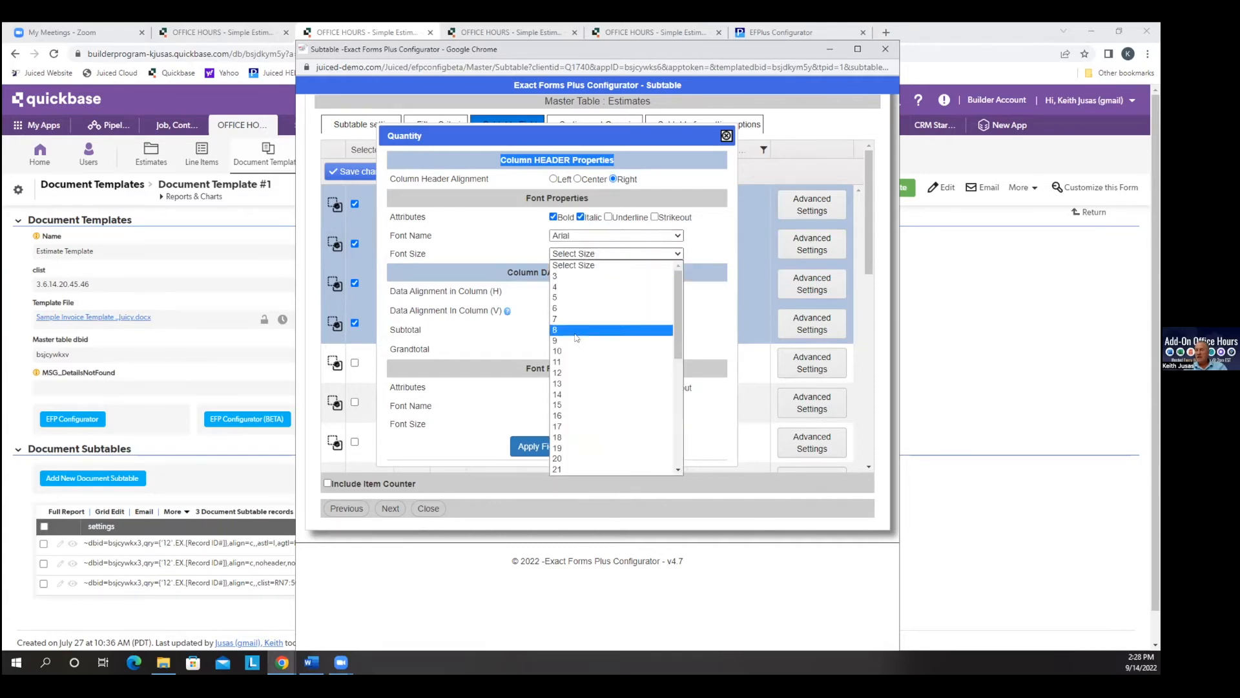
{"action": "left_click", "coordinate": [567, 448]}
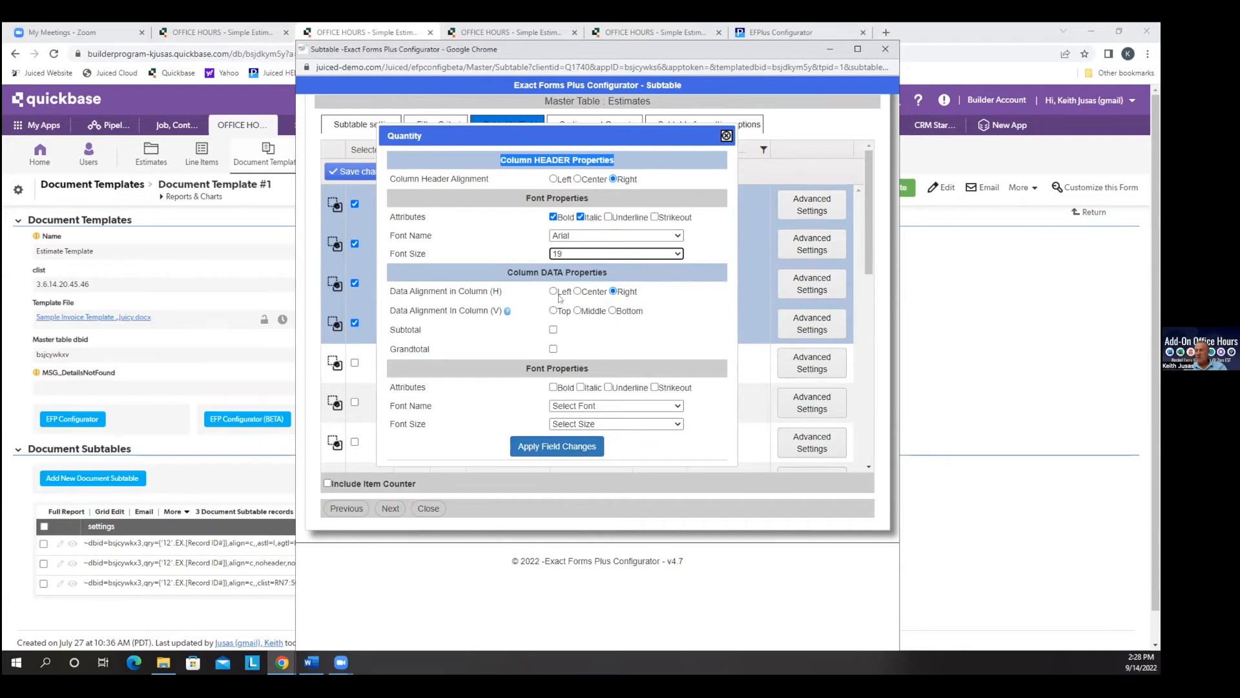
{"action": "left_click", "coordinate": [563, 447]}
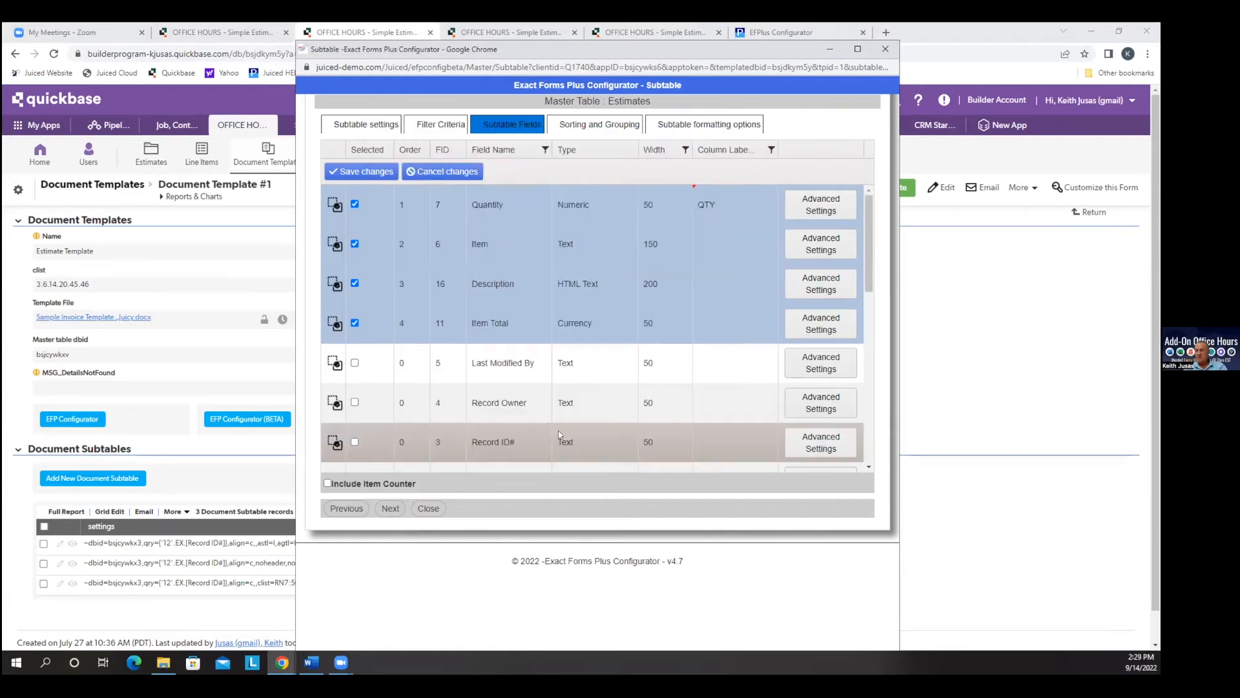
{"action": "left_click", "coordinate": [366, 173]}
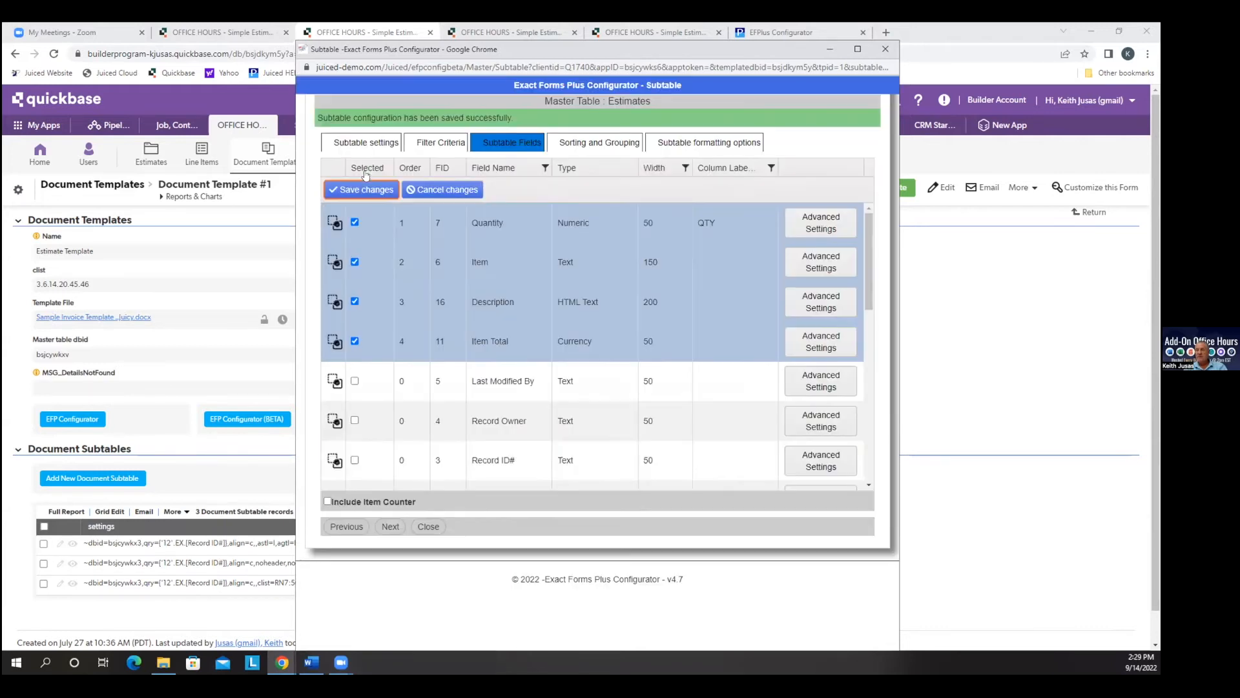
{"action": "left_click", "coordinate": [423, 524]}
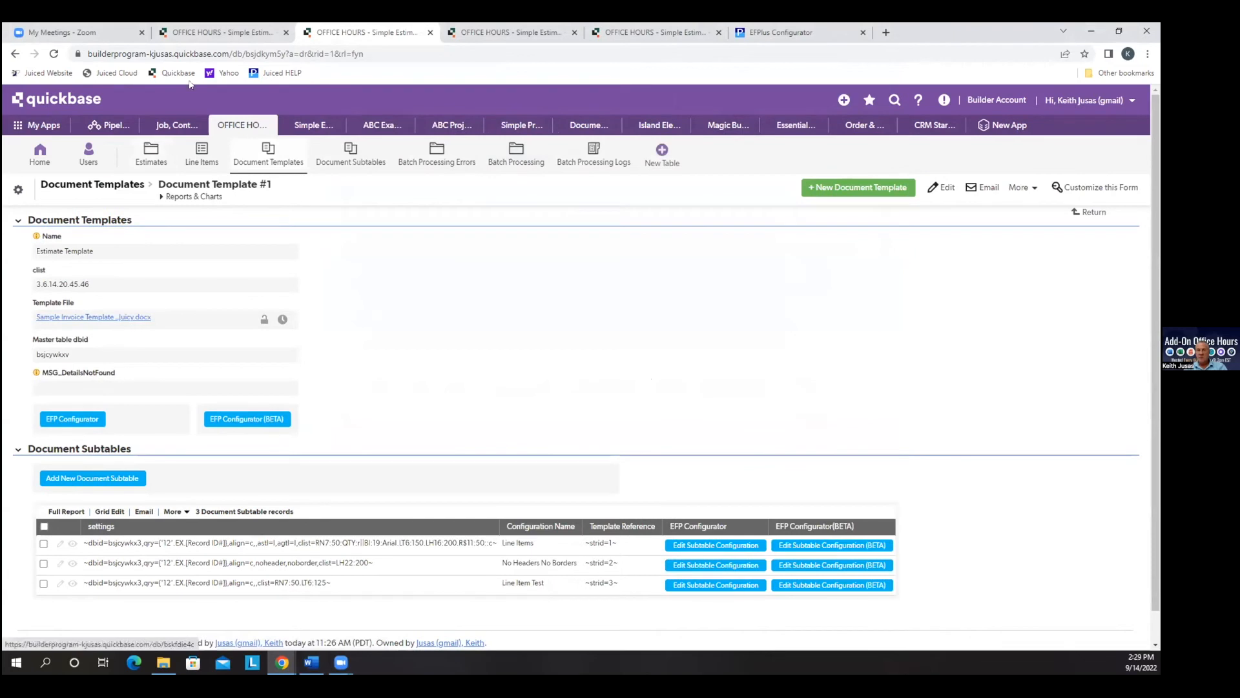
- Generate the EFP document again for the pending estimate with six line items, check its subtable column headers, and close it
{"action": "left_click", "coordinate": [203, 35]}
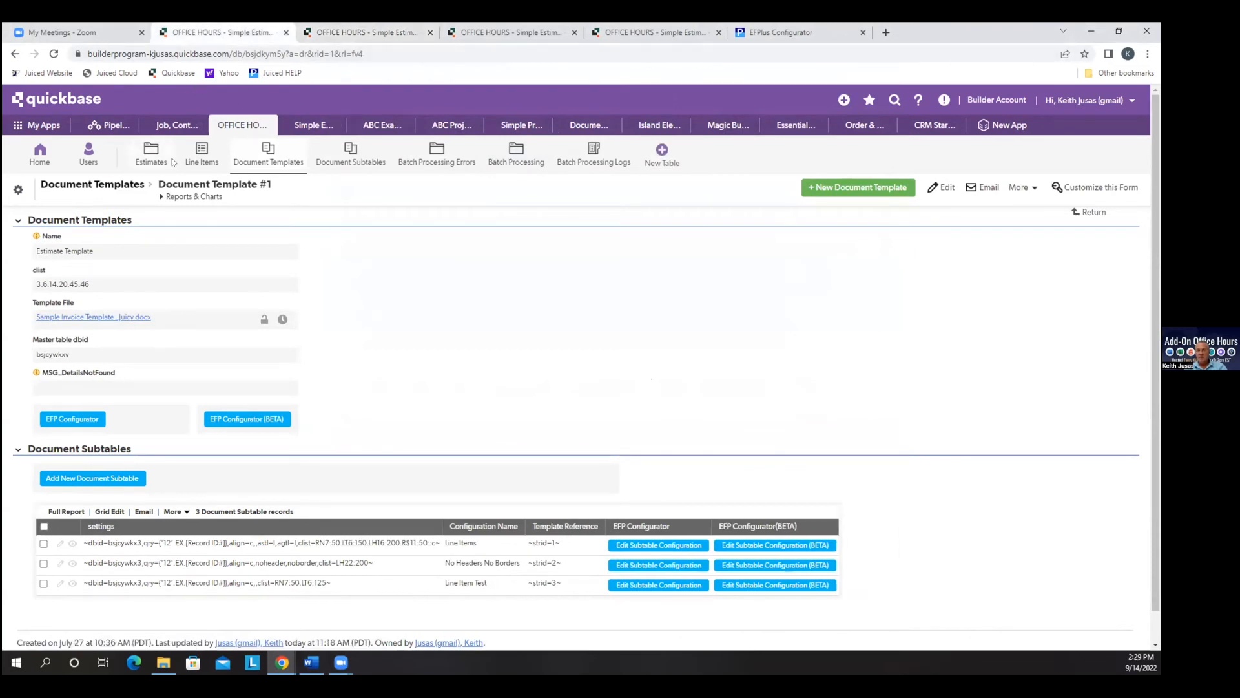
{"action": "left_click", "coordinate": [150, 155]}
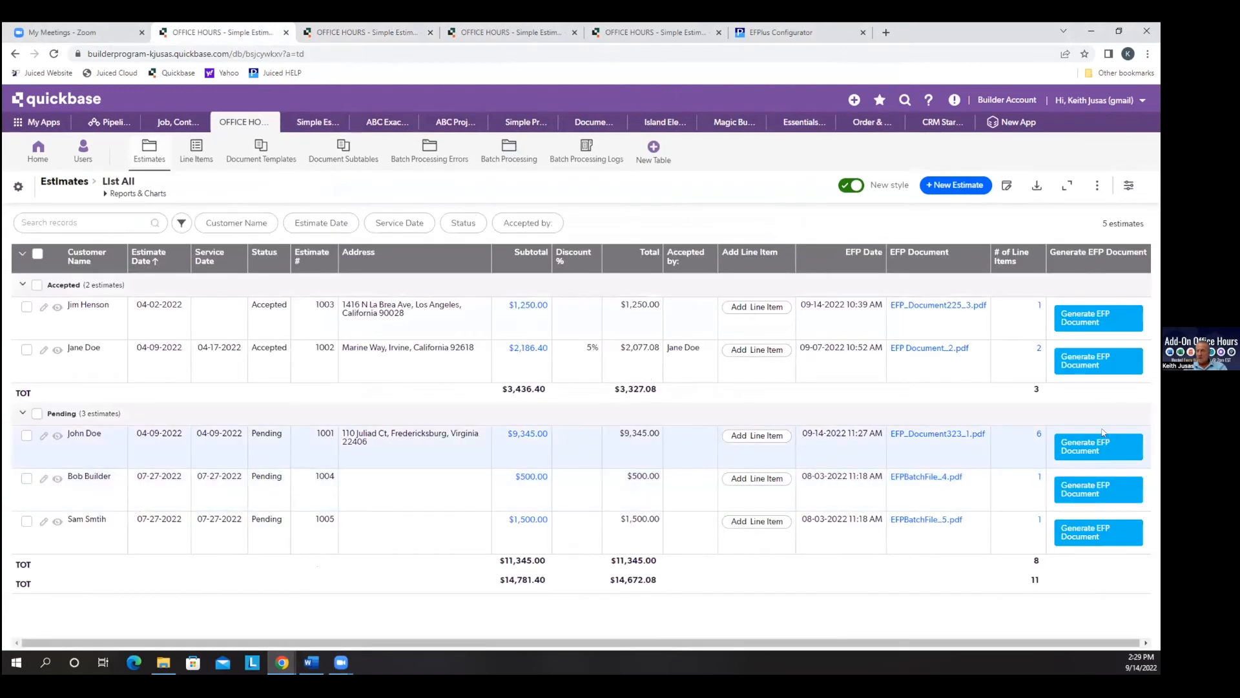
{"action": "left_click", "coordinate": [1098, 446]}
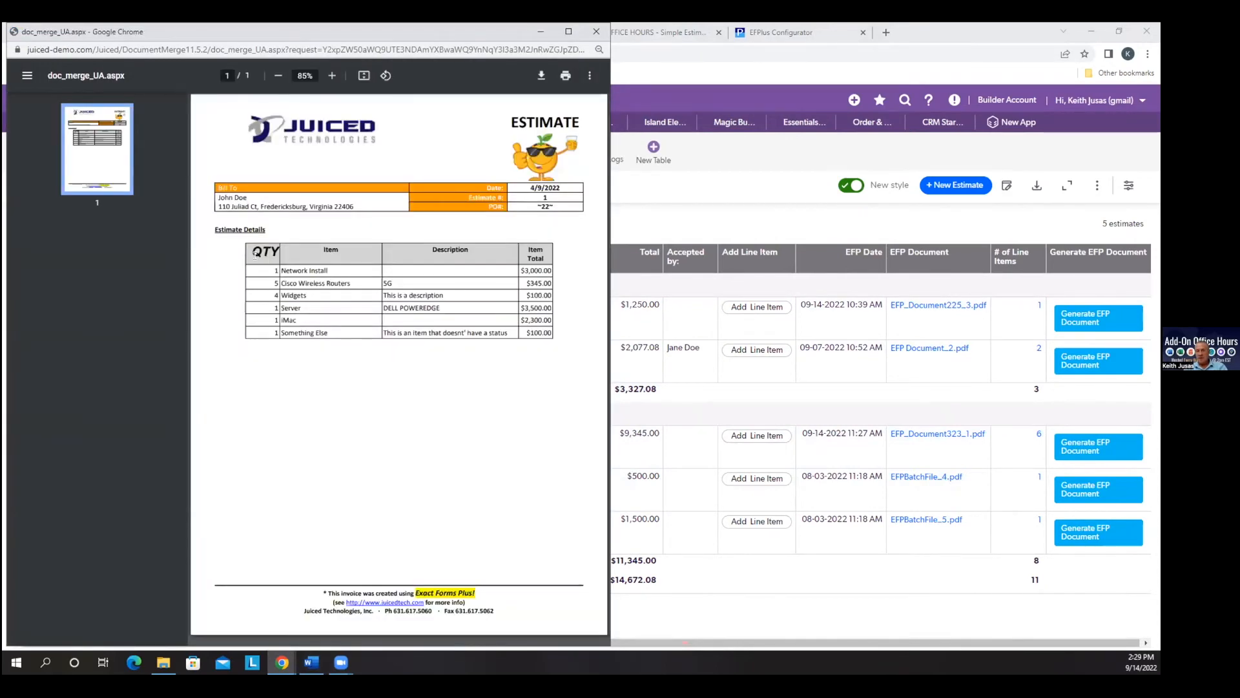
{"action": "left_click_drag", "start_coordinate": [251, 252], "coordinate": [278, 249]}
{"action": "left_click", "coordinate": [348, 250]}
{"action": "double_click", "coordinate": [434, 249]}
{"action": "left_click", "coordinate": [596, 31]}
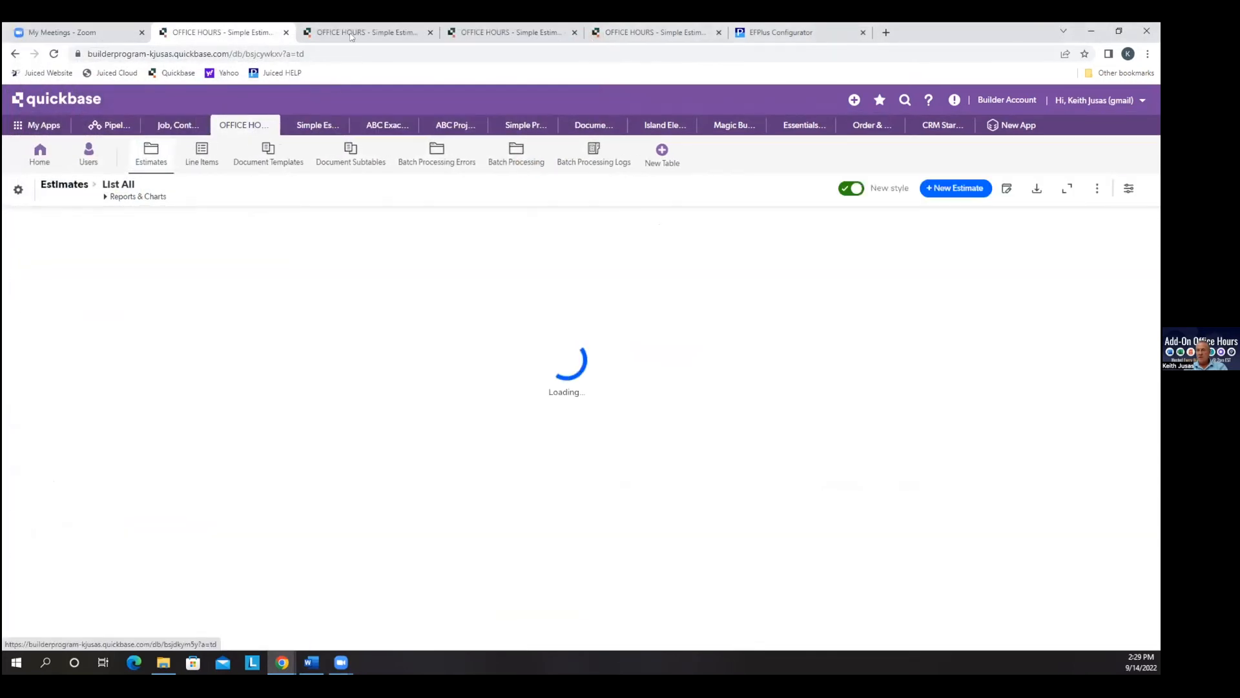
- Reopen the beta configuration of the Line Items subtable from the Estimate Template record and bring up its sorting and grouping options
{"action": "left_click", "coordinate": [376, 33]}
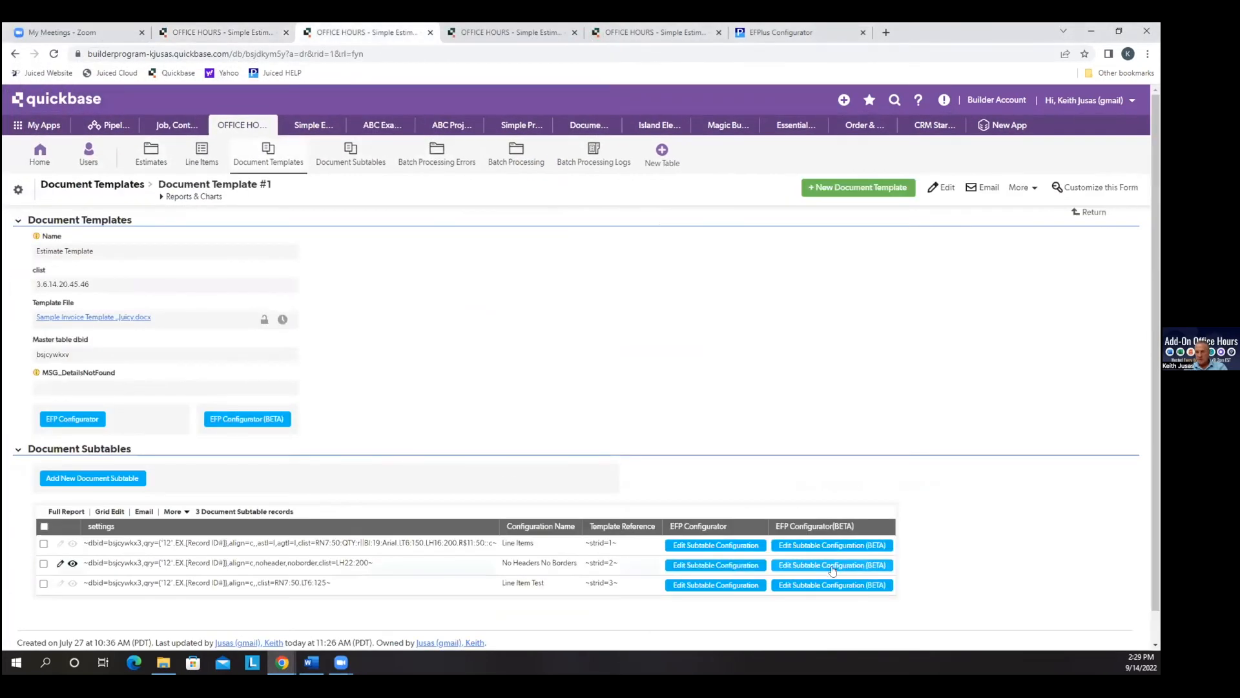
{"action": "left_click", "coordinate": [846, 545]}
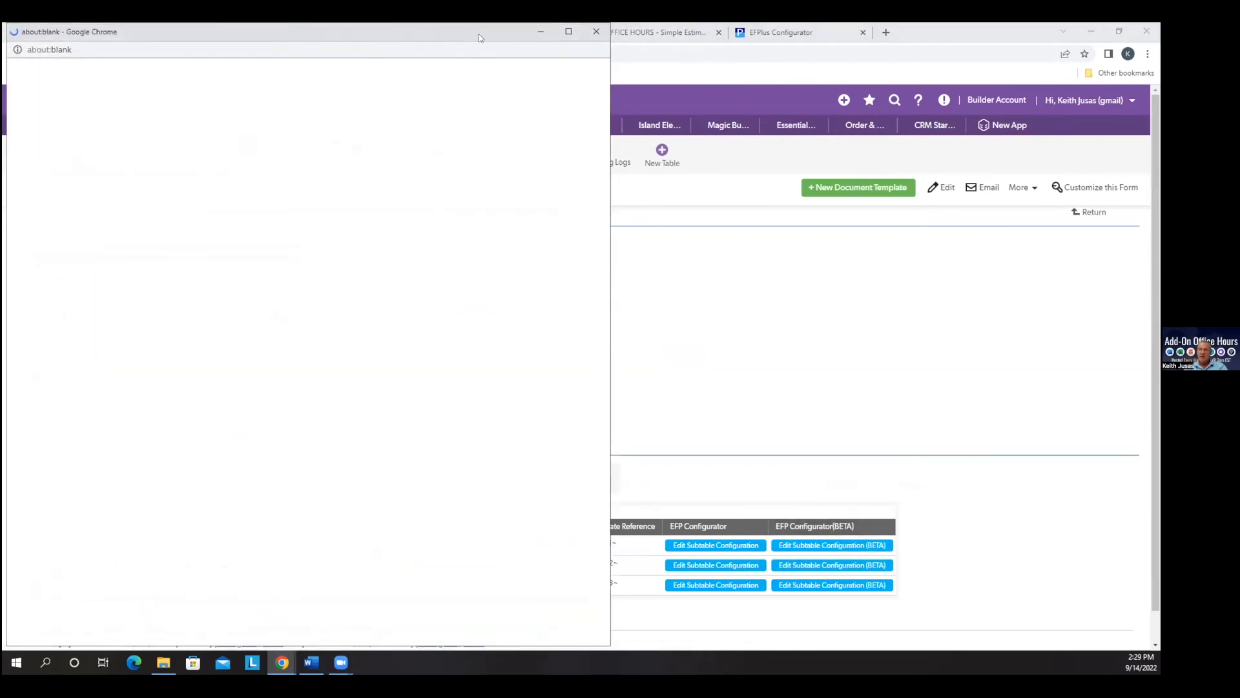
{"action": "left_click_drag", "start_coordinate": [484, 33], "coordinate": [573, 31]}
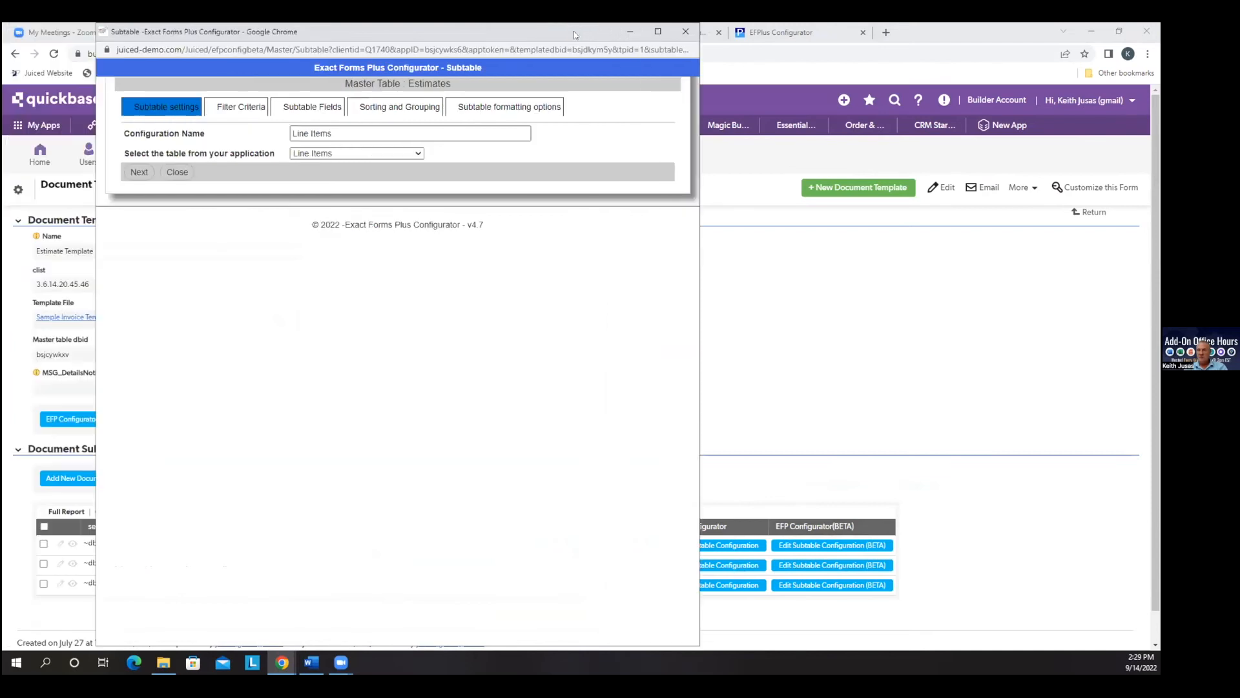
{"action": "left_click", "coordinate": [312, 106]}
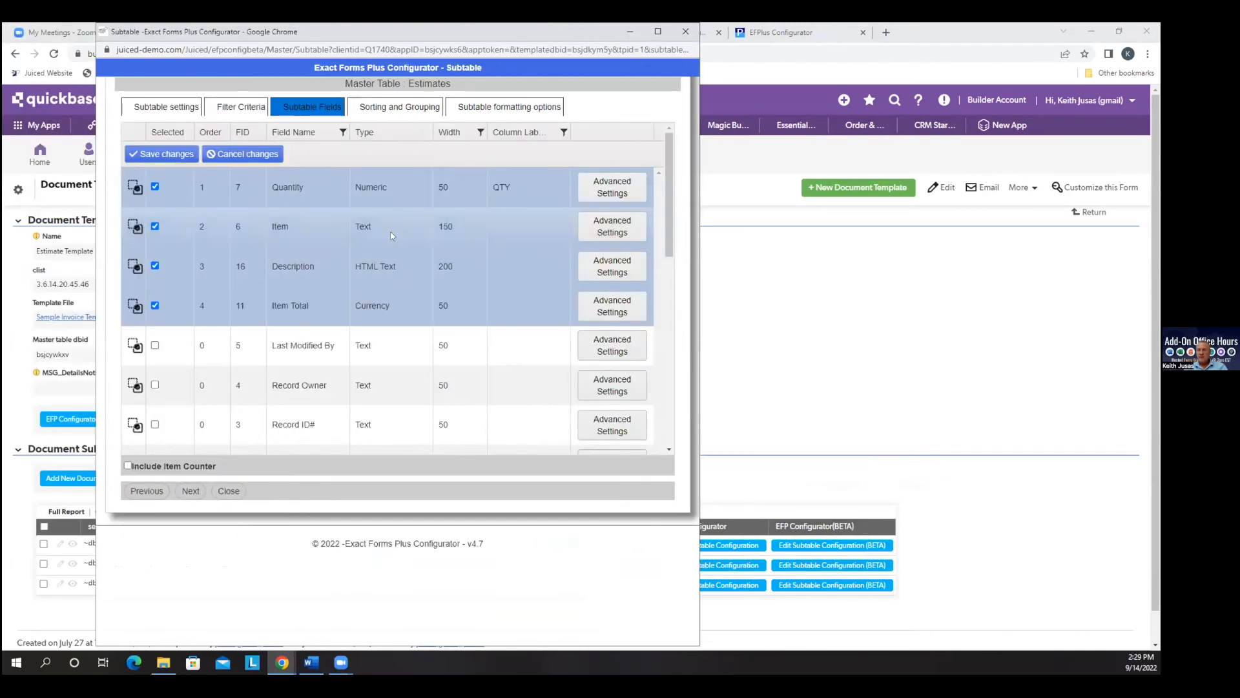
{"action": "left_click", "coordinate": [401, 108]}
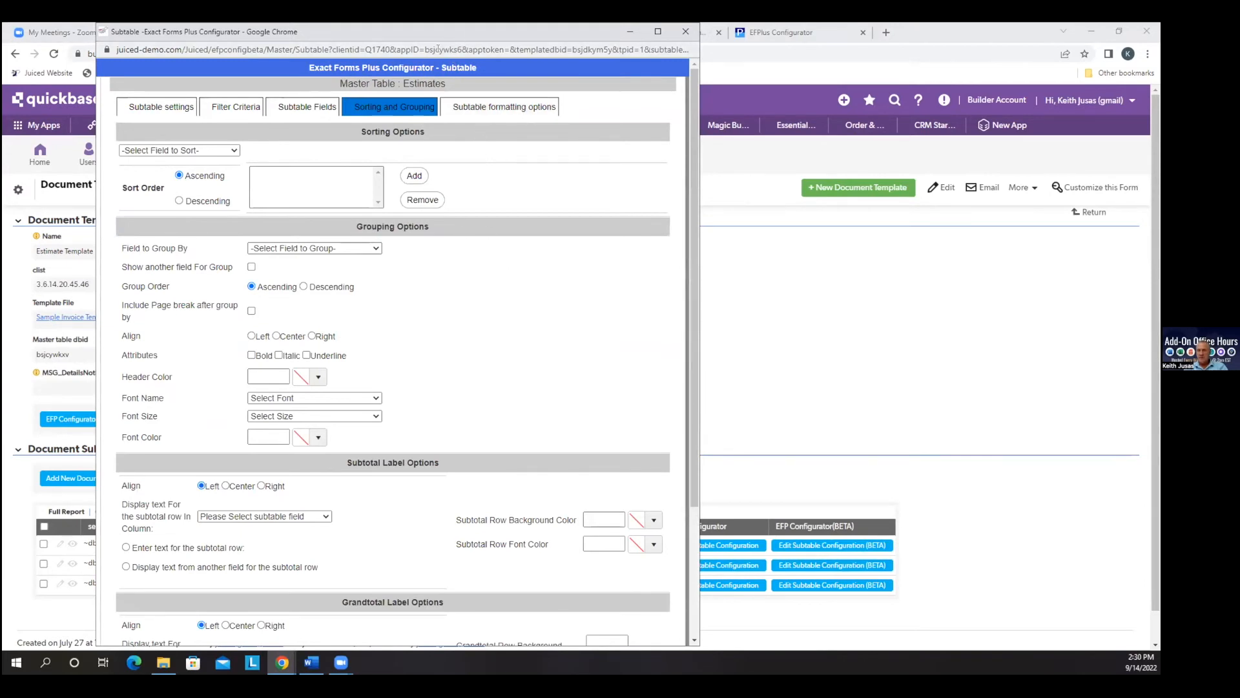
{"action": "left_click_drag", "start_coordinate": [442, 34], "coordinate": [757, 56]}
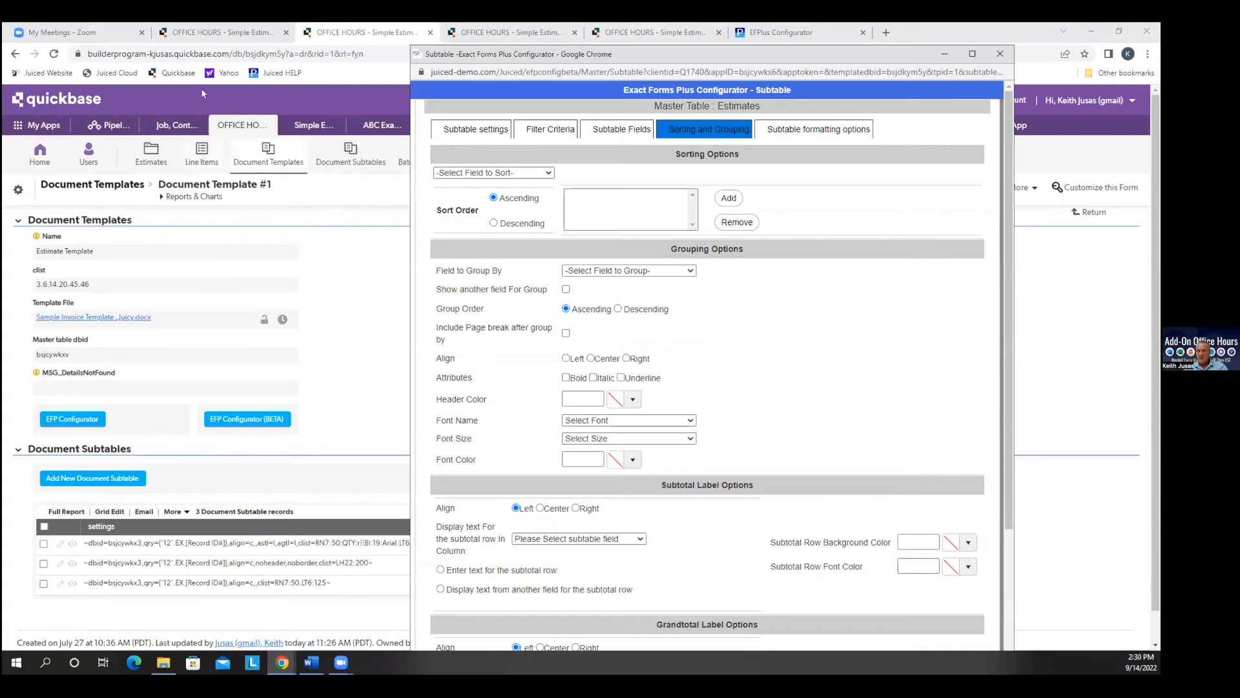
- Open the six-item pending estimate's line items, review the formula of the RowColor field in its properties, and save the field
{"action": "left_click", "coordinate": [218, 34]}
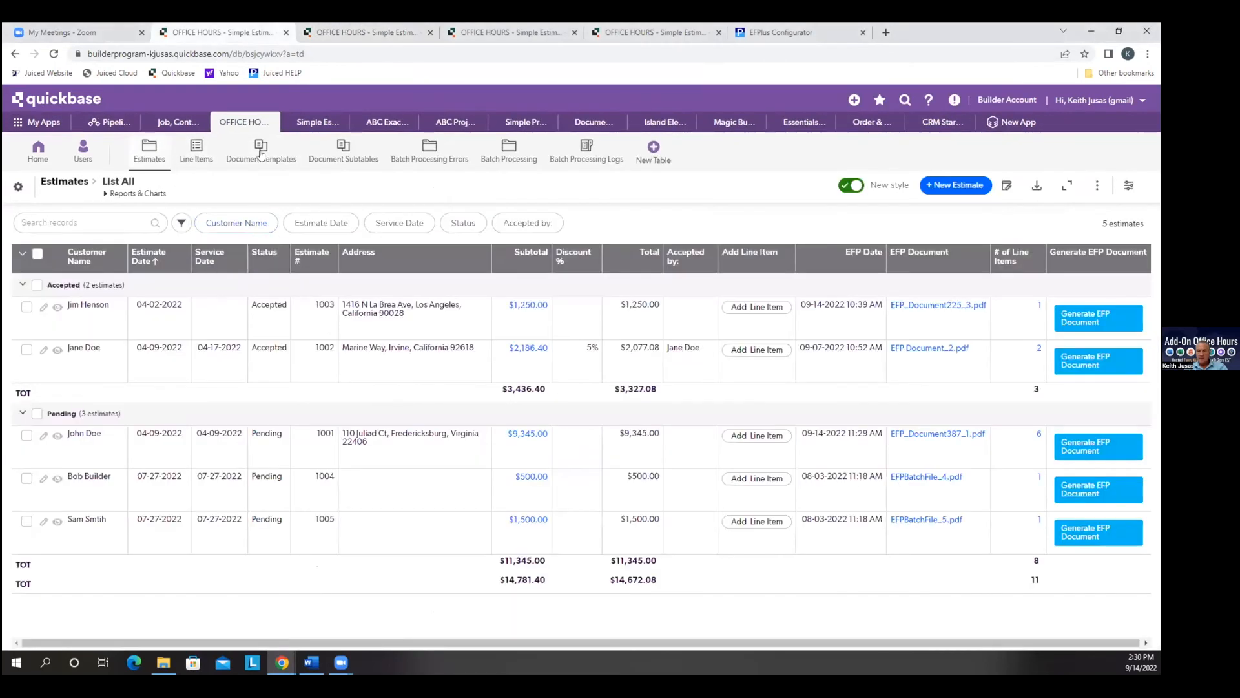
{"action": "left_click", "coordinate": [1037, 435]}
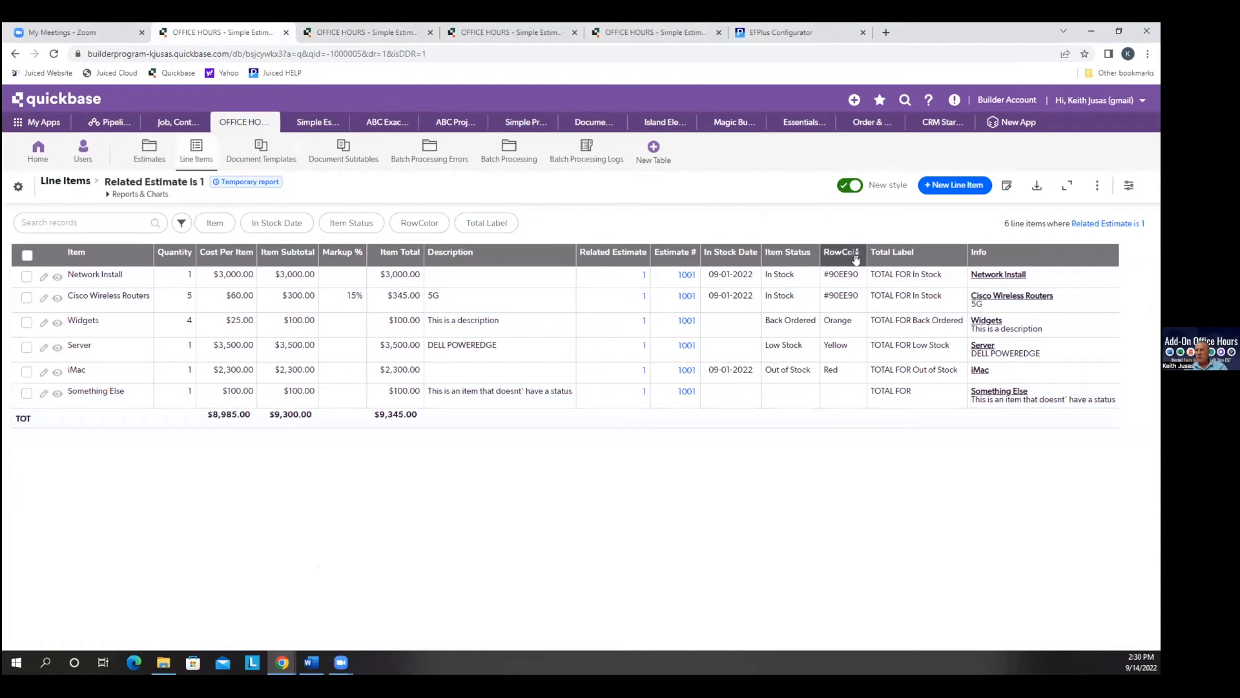
{"action": "left_click", "coordinate": [856, 255]}
{"action": "left_click", "coordinate": [837, 391]}
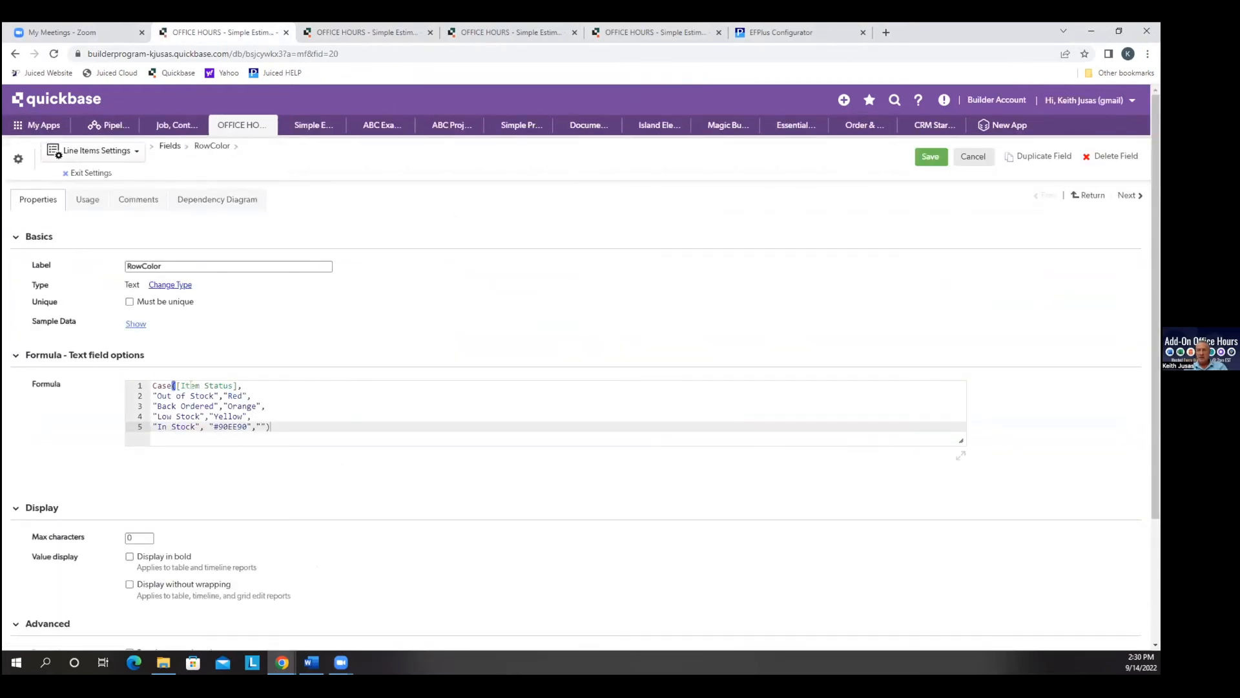
{"action": "left_click_drag", "start_coordinate": [215, 395], "coordinate": [157, 395]}
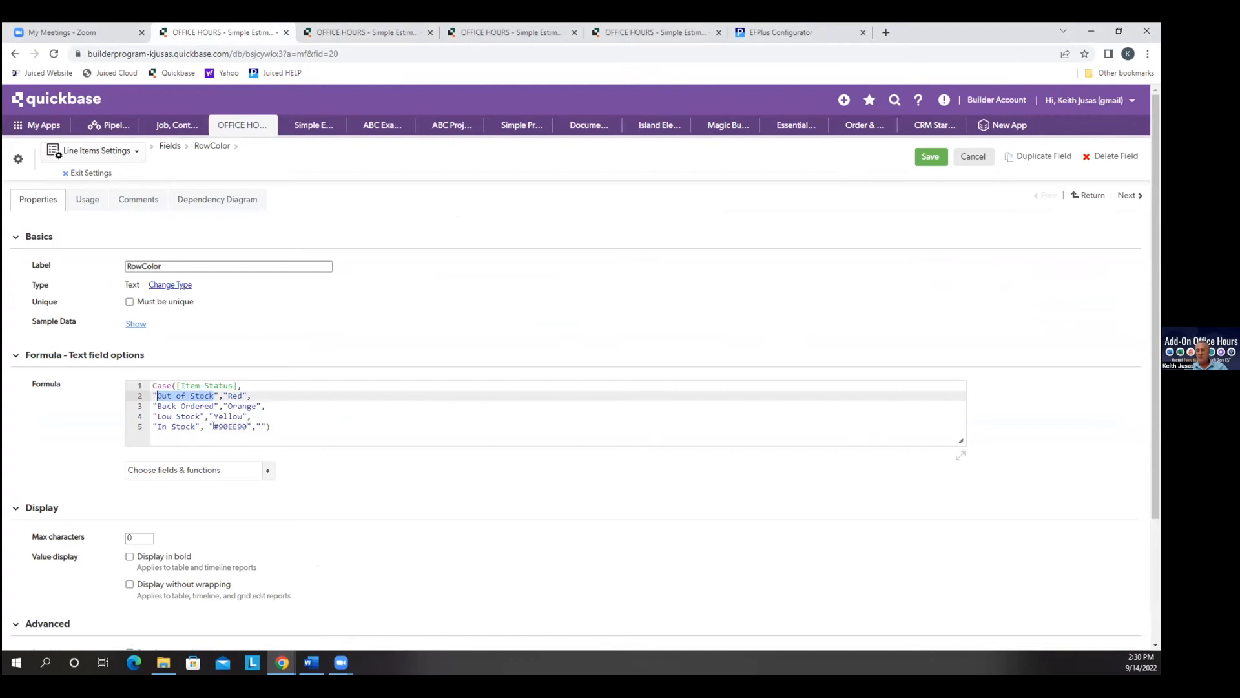
{"action": "left_click", "coordinate": [930, 156]}
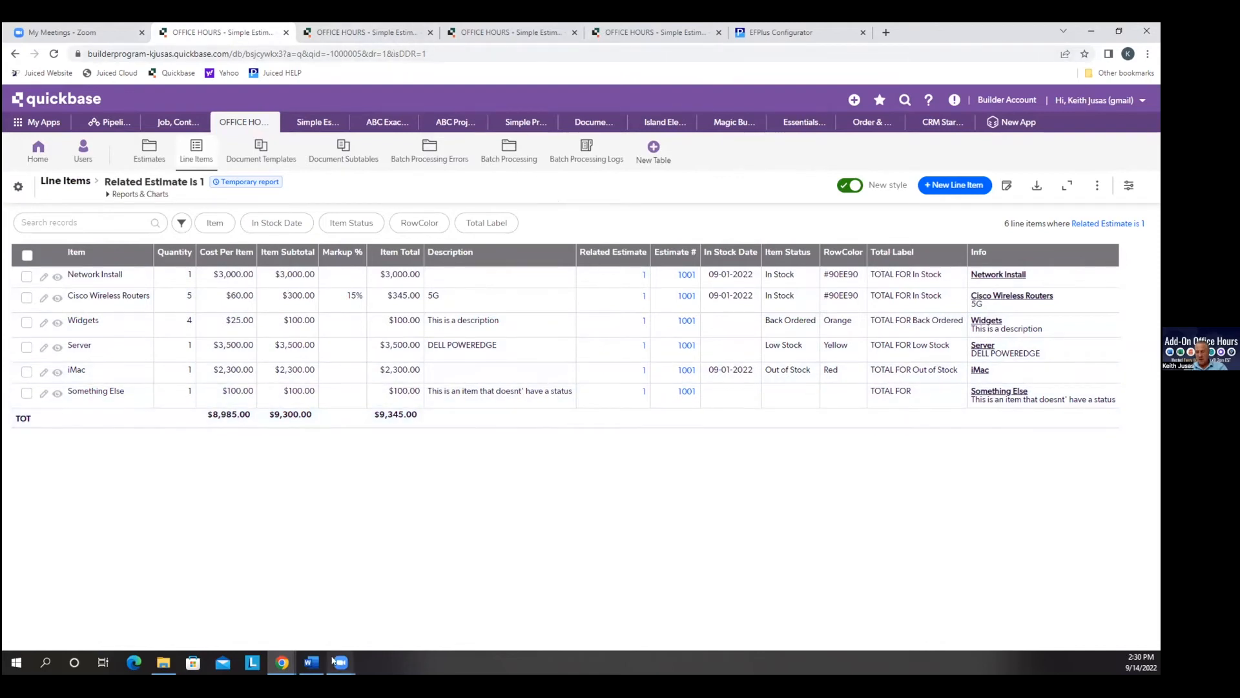
- Set the Line Items subtable's dynamic row shading to the RowColor field, save and close the configuration, and return to the Estimate Template record
{"action": "mouse_move", "coordinate": [274, 662]}
{"action": "left_click", "coordinate": [419, 608]}
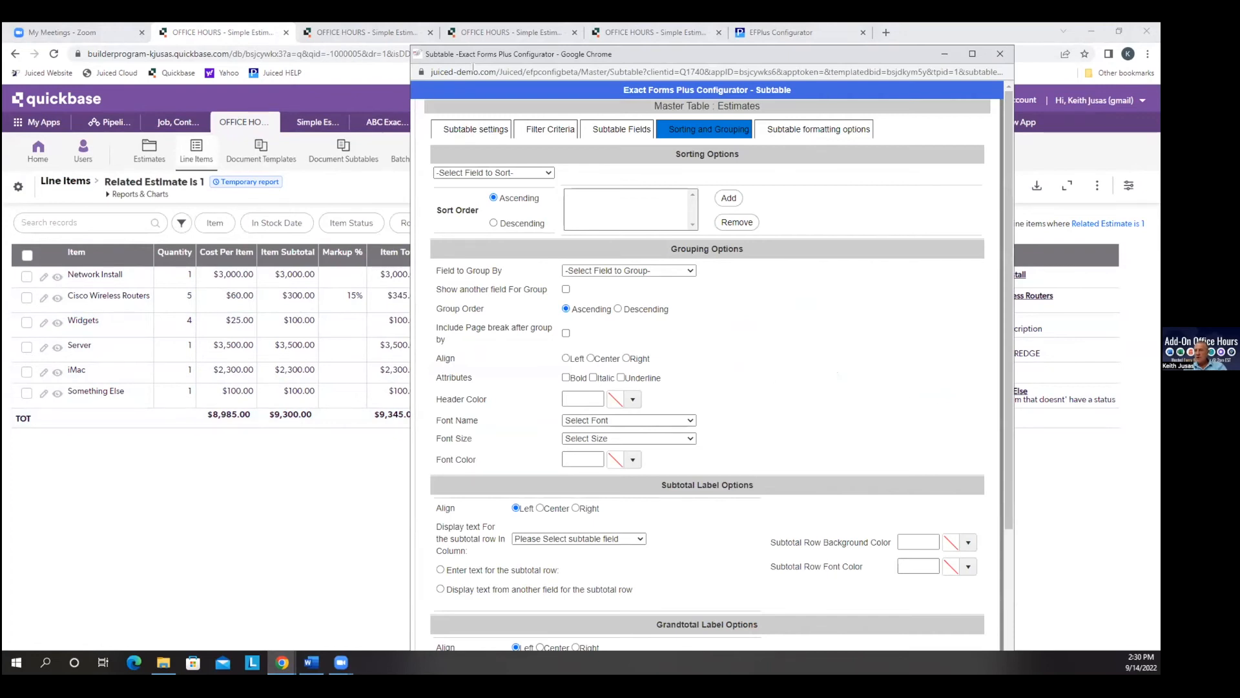
{"action": "left_click_drag", "start_coordinate": [486, 56], "coordinate": [386, 35]}
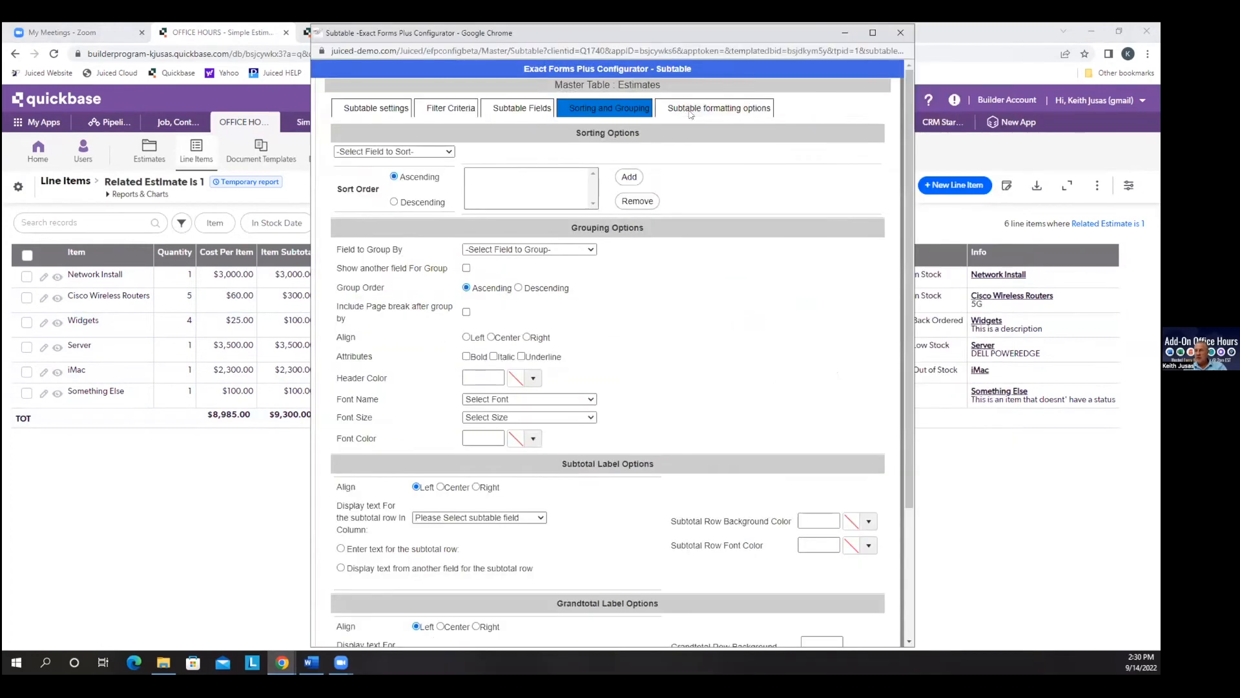
{"action": "left_click", "coordinate": [672, 107]}
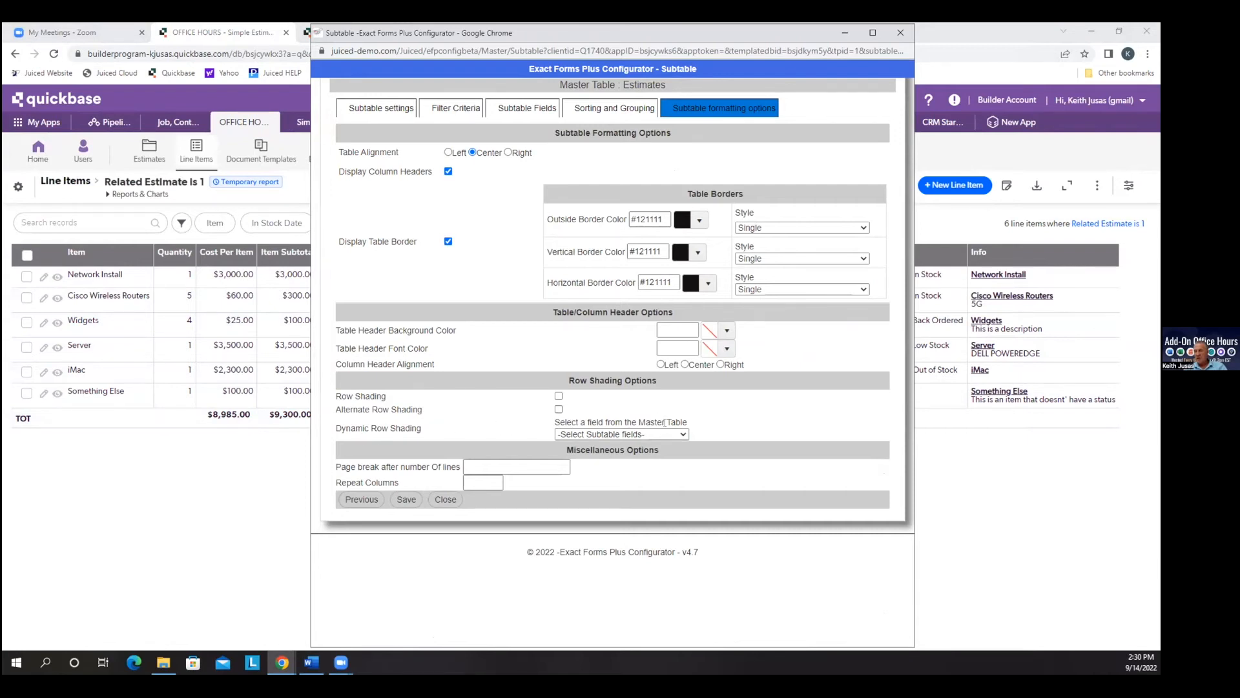
{"action": "left_click", "coordinate": [685, 434]}
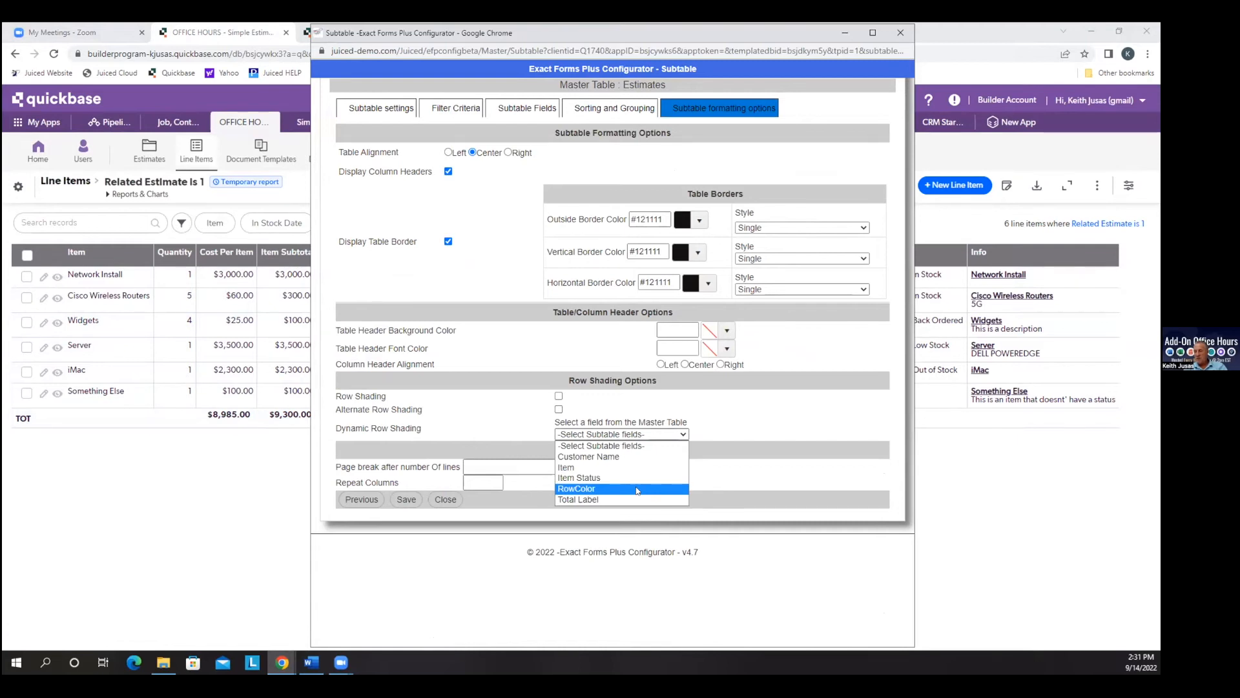
{"action": "left_click", "coordinate": [637, 489]}
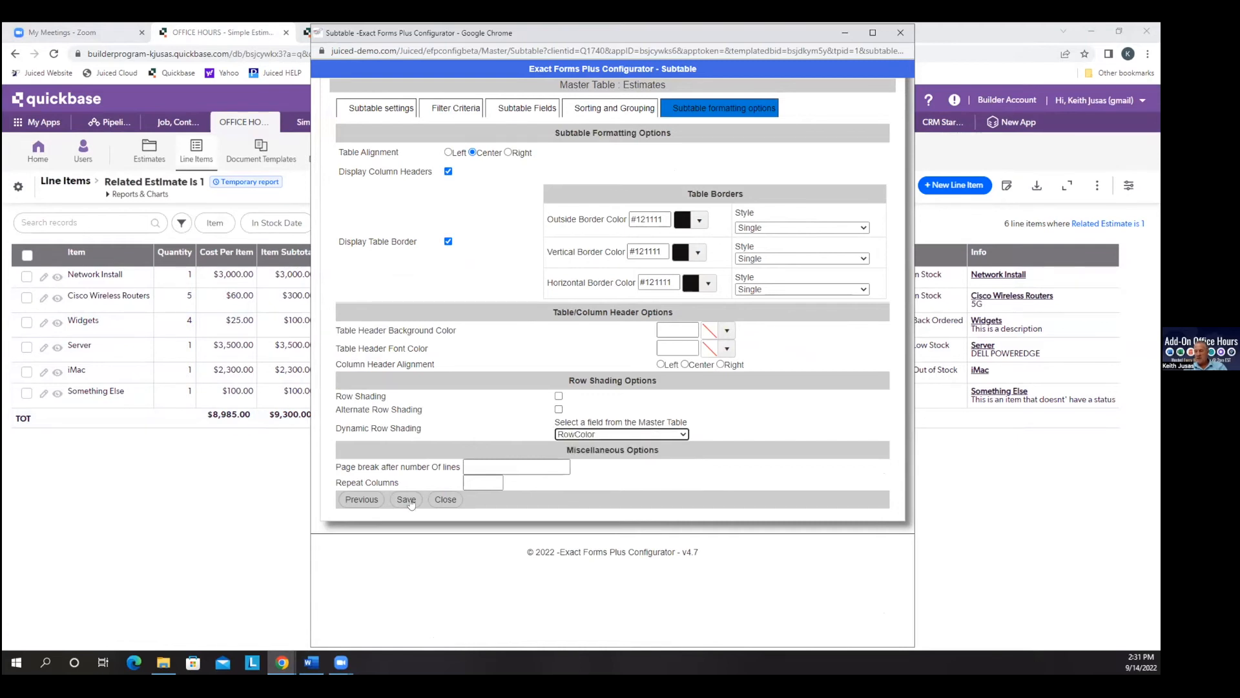
{"action": "left_click", "coordinate": [410, 503]}
{"action": "left_click", "coordinate": [407, 517]}
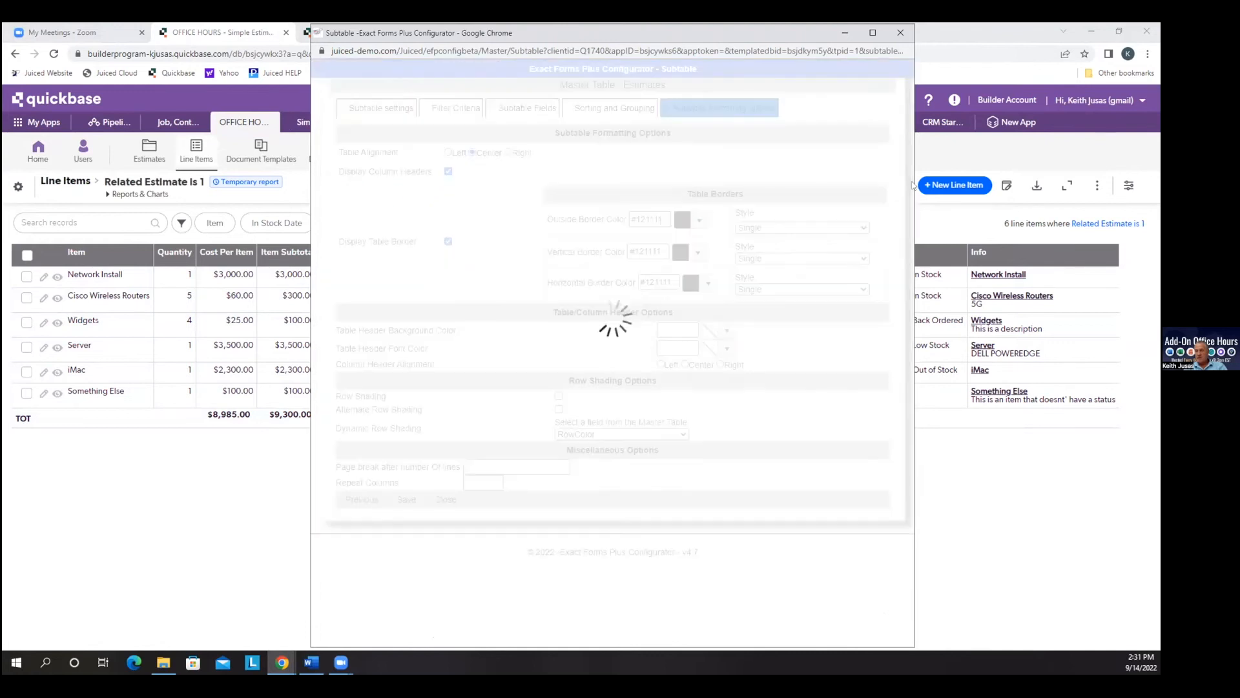
{"action": "left_click", "coordinate": [897, 37]}
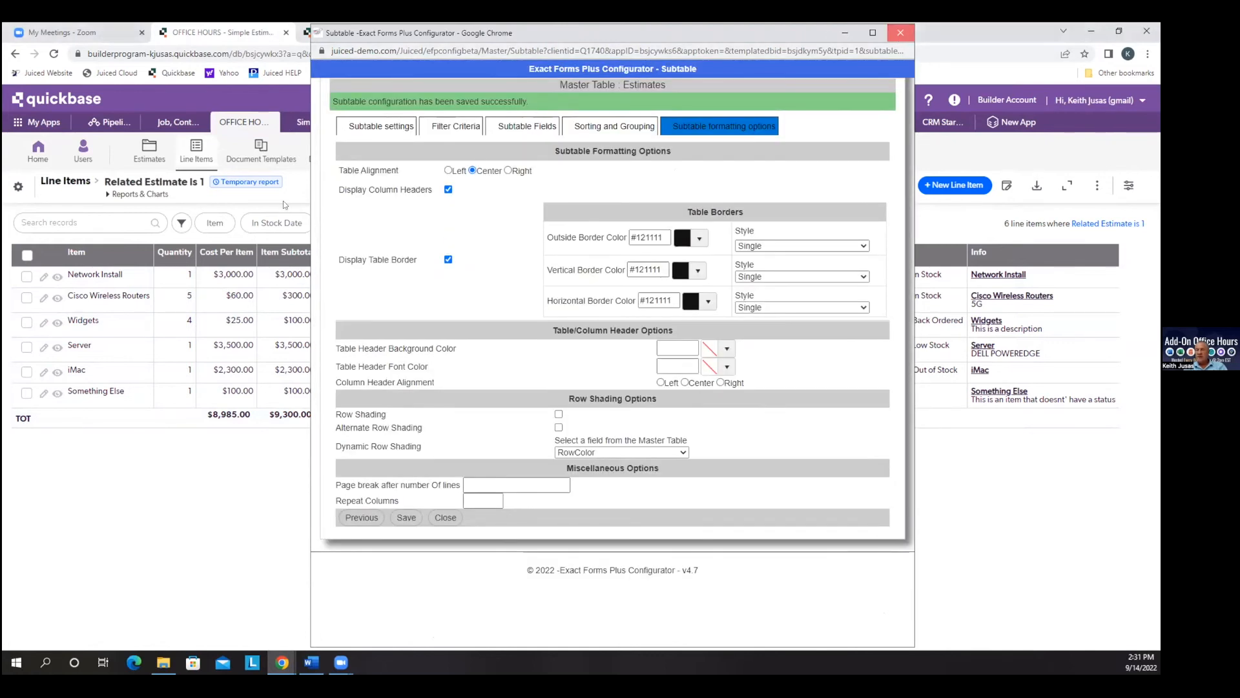
{"action": "left_click", "coordinate": [363, 33]}
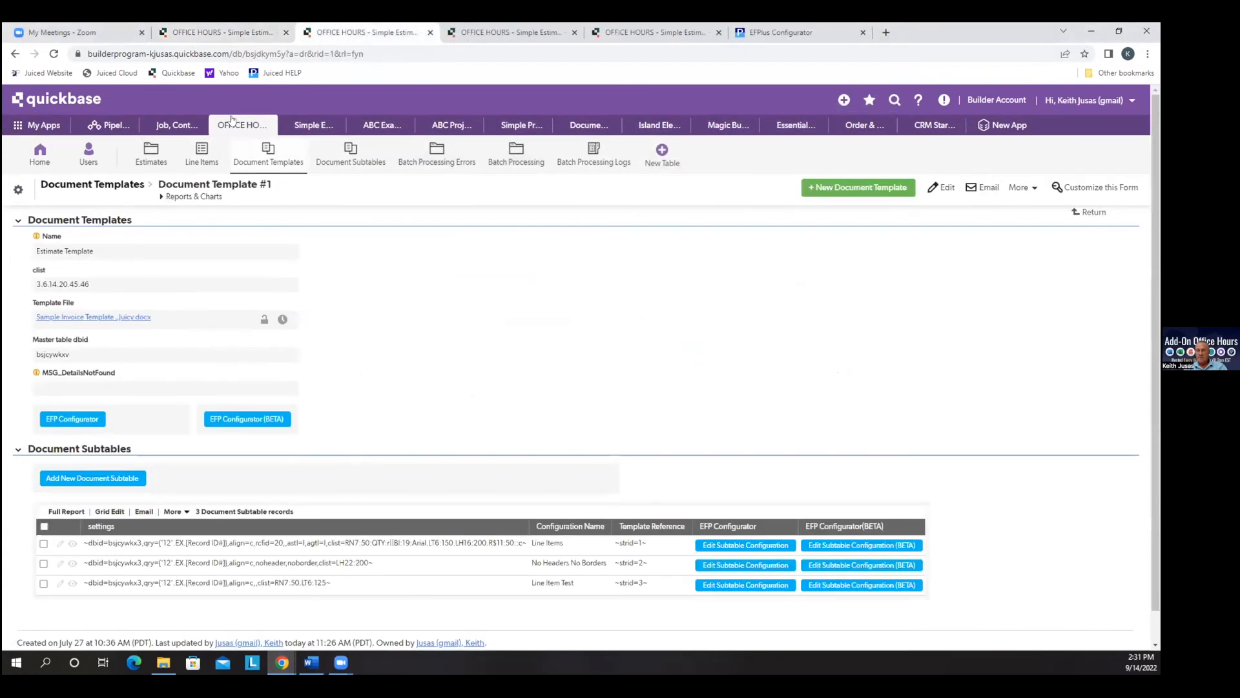
- Generate the EFP document for the pending estimate with six line items, check the row shading and column alignment, and close it
{"action": "left_click", "coordinate": [146, 158]}
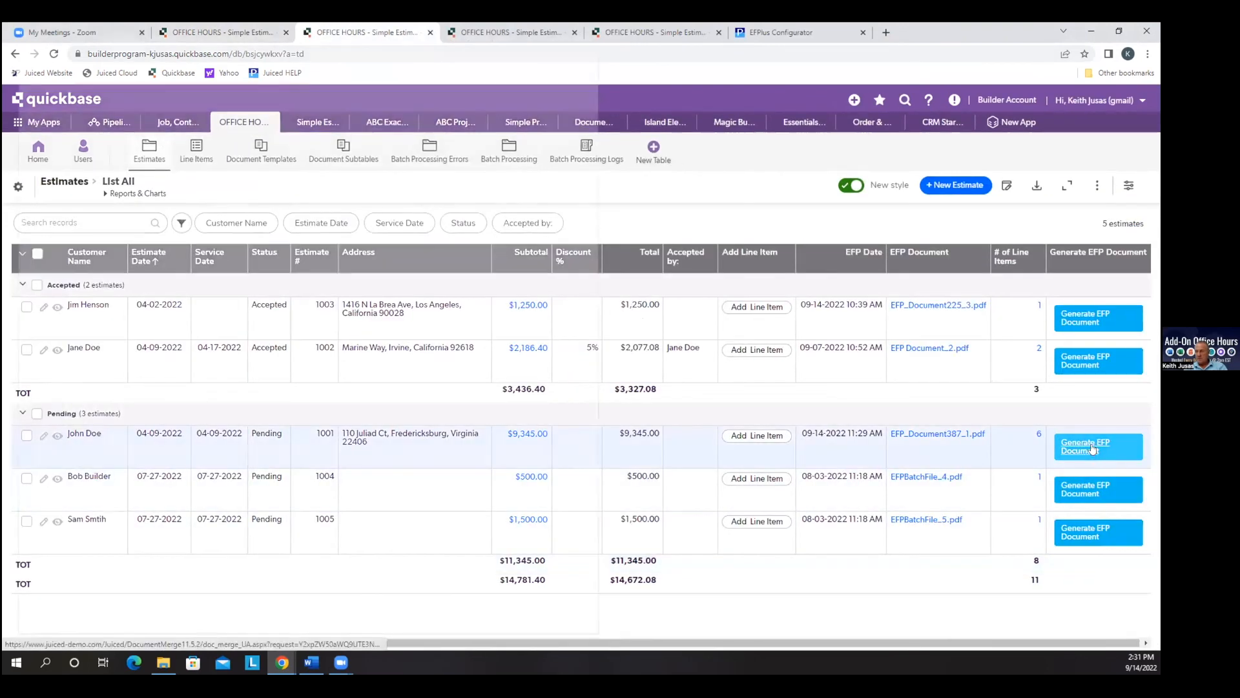
{"action": "left_click", "coordinate": [1091, 449]}
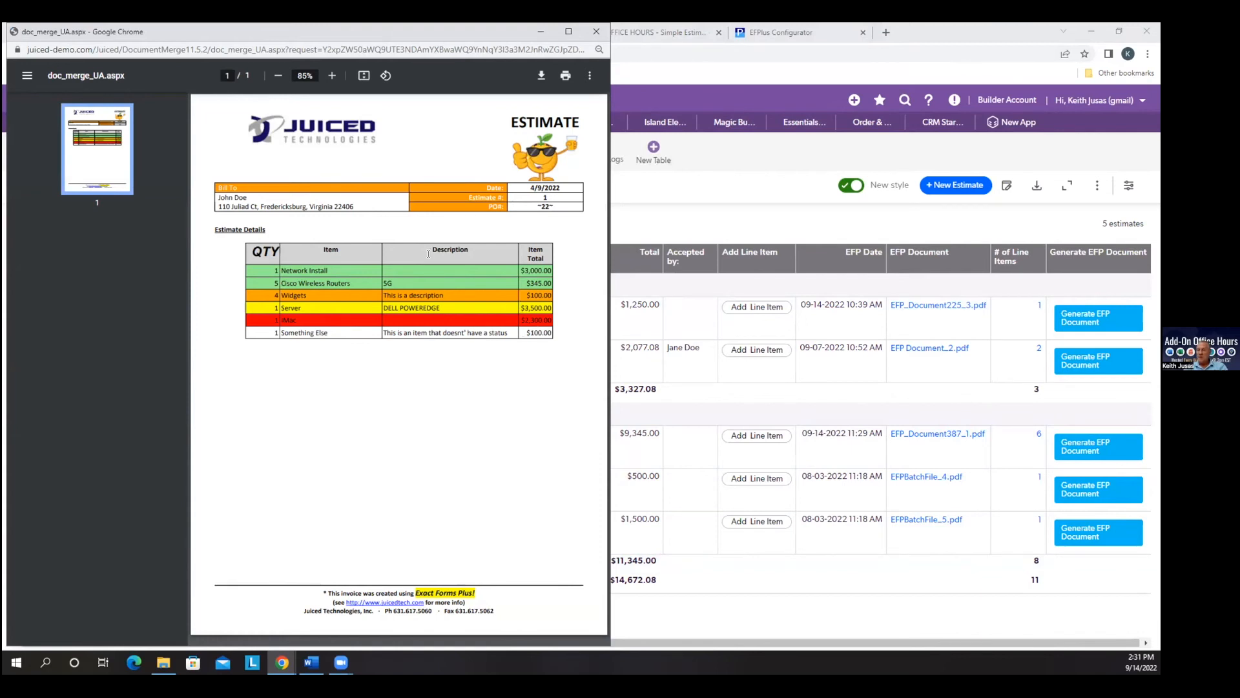
{"action": "left_click_drag", "start_coordinate": [251, 250], "coordinate": [275, 251]}
{"action": "left_click_drag", "start_coordinate": [529, 331], "coordinate": [544, 331]}
{"action": "left_click", "coordinate": [596, 32]}
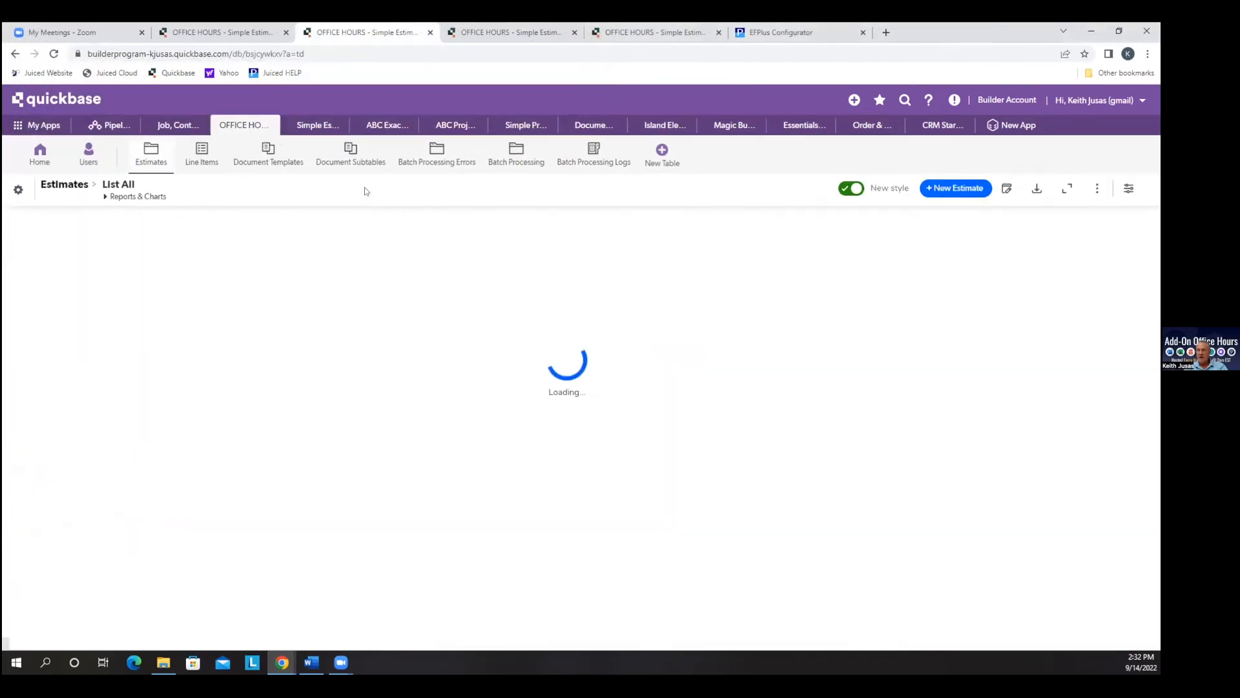
- Open the beta configuration of the Line Items subtable from the Estimate Template record and bring up its subtable fields
{"action": "left_click", "coordinate": [271, 158]}
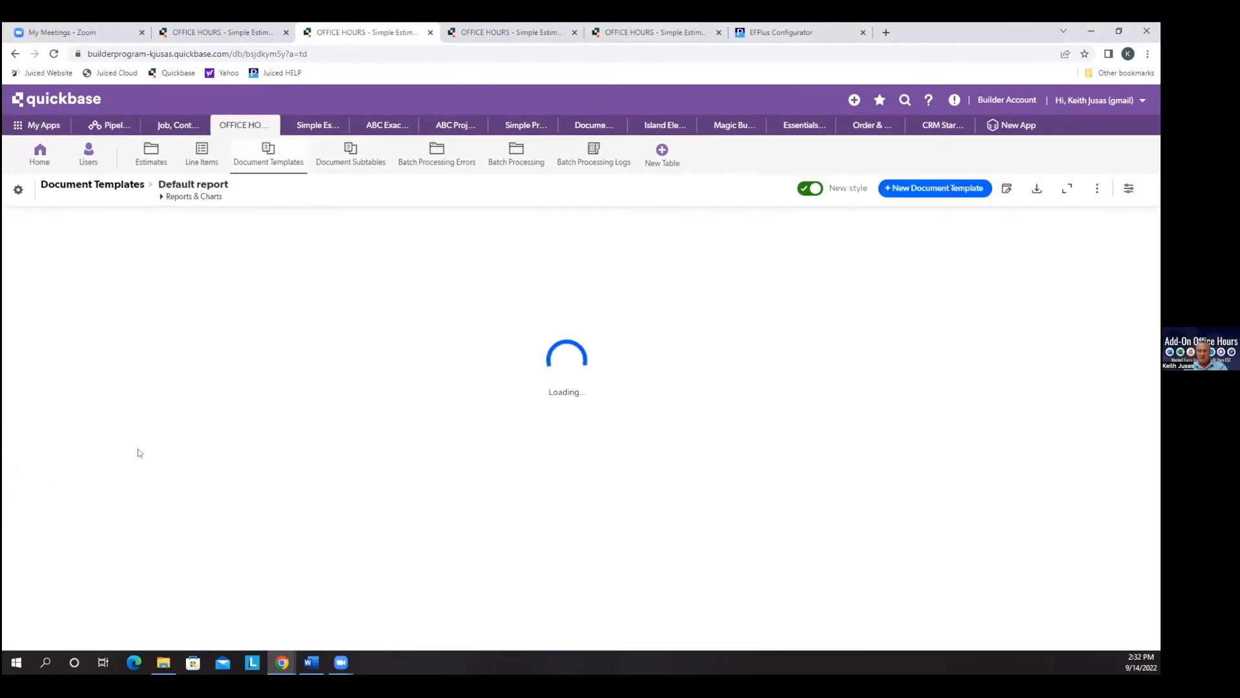
{"action": "left_click", "coordinate": [58, 283]}
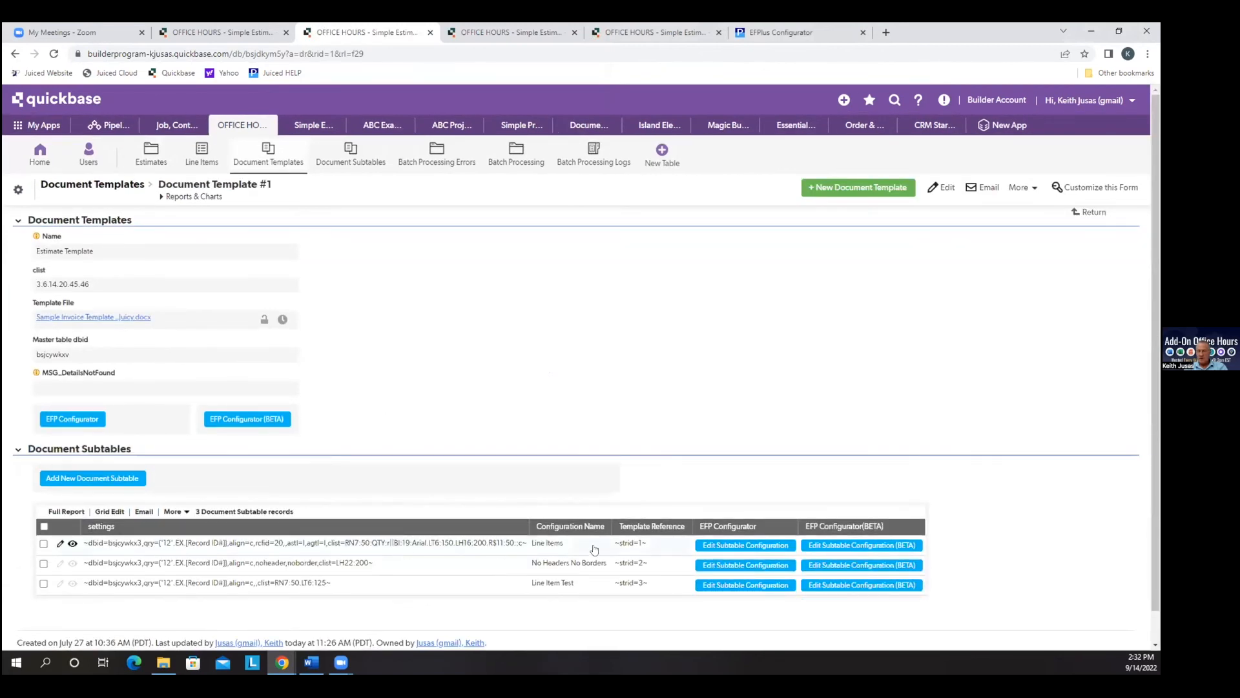
{"action": "left_click", "coordinate": [744, 545]}
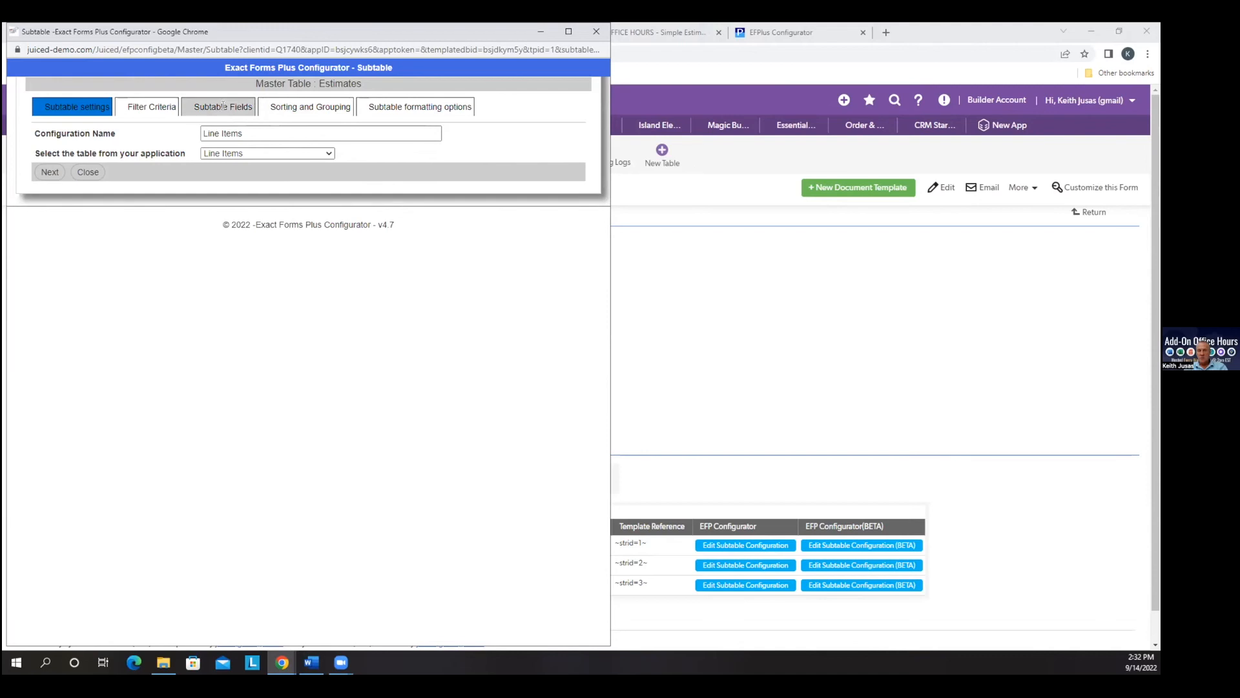
{"action": "left_click", "coordinate": [223, 107]}
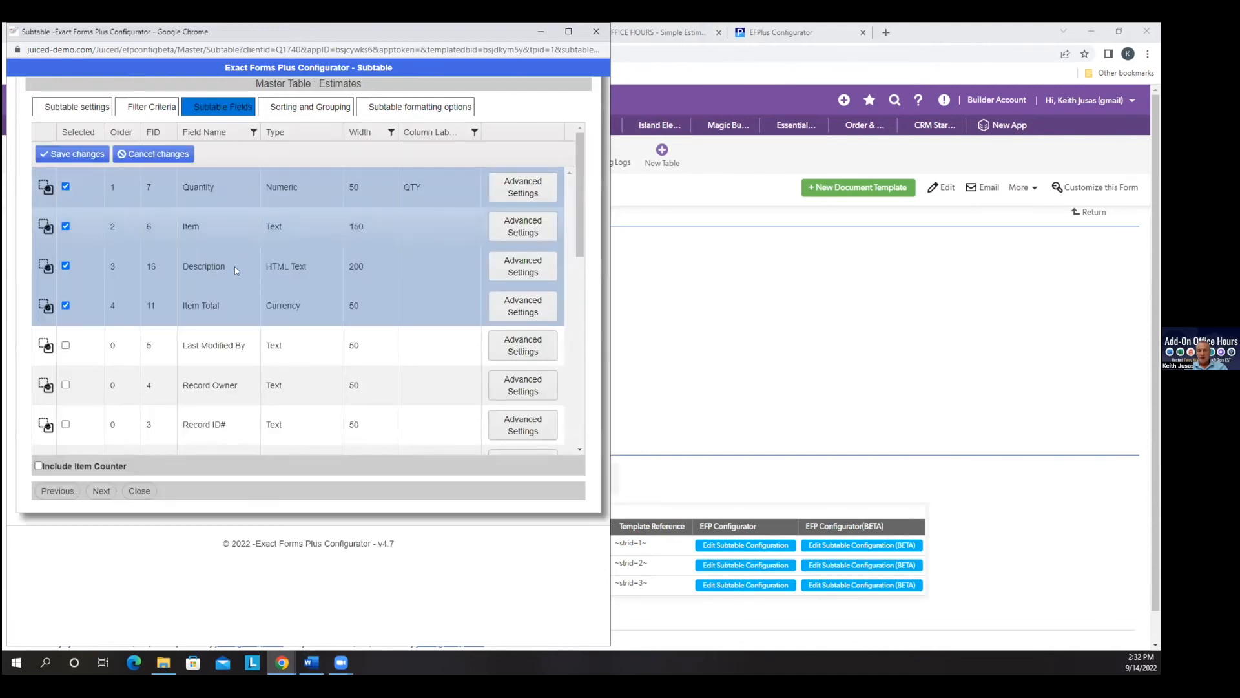
- Enable the grandtotal for the Item Total field, apply the field changes, and save the subtable fields
{"action": "left_click", "coordinate": [524, 305]}
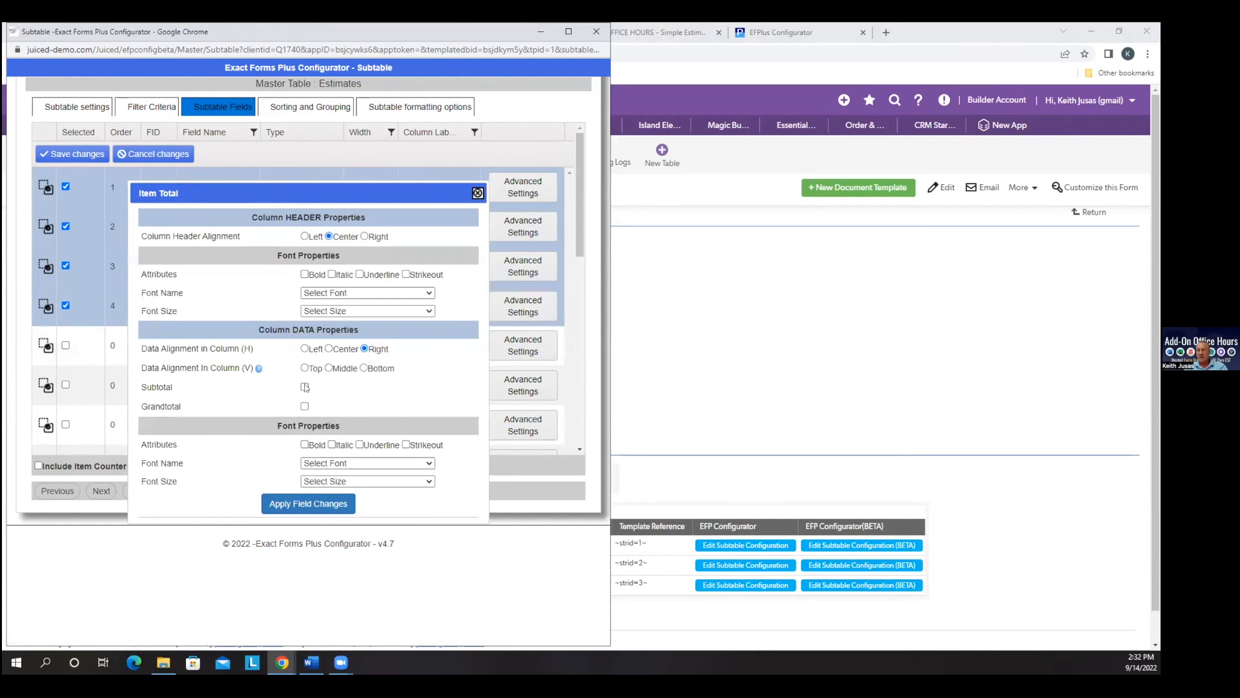
{"action": "left_click", "coordinate": [304, 406]}
{"action": "left_click", "coordinate": [305, 406]}
{"action": "left_click", "coordinate": [314, 504]}
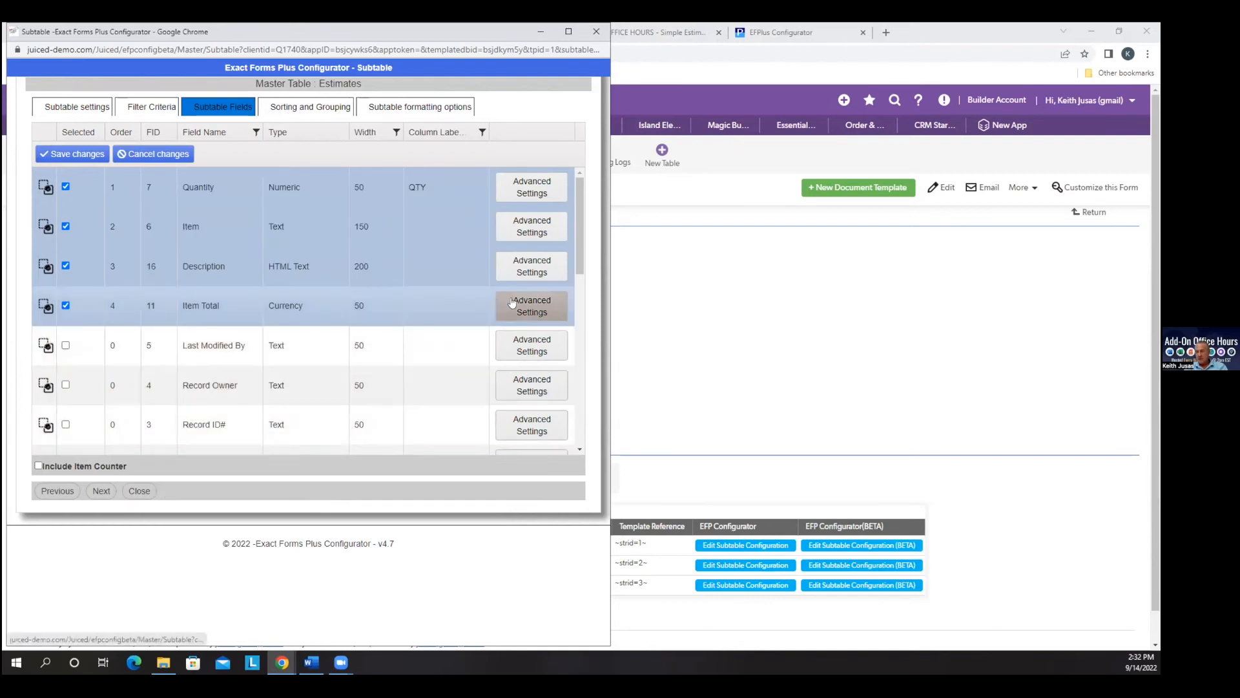
{"action": "left_click", "coordinate": [78, 154]}
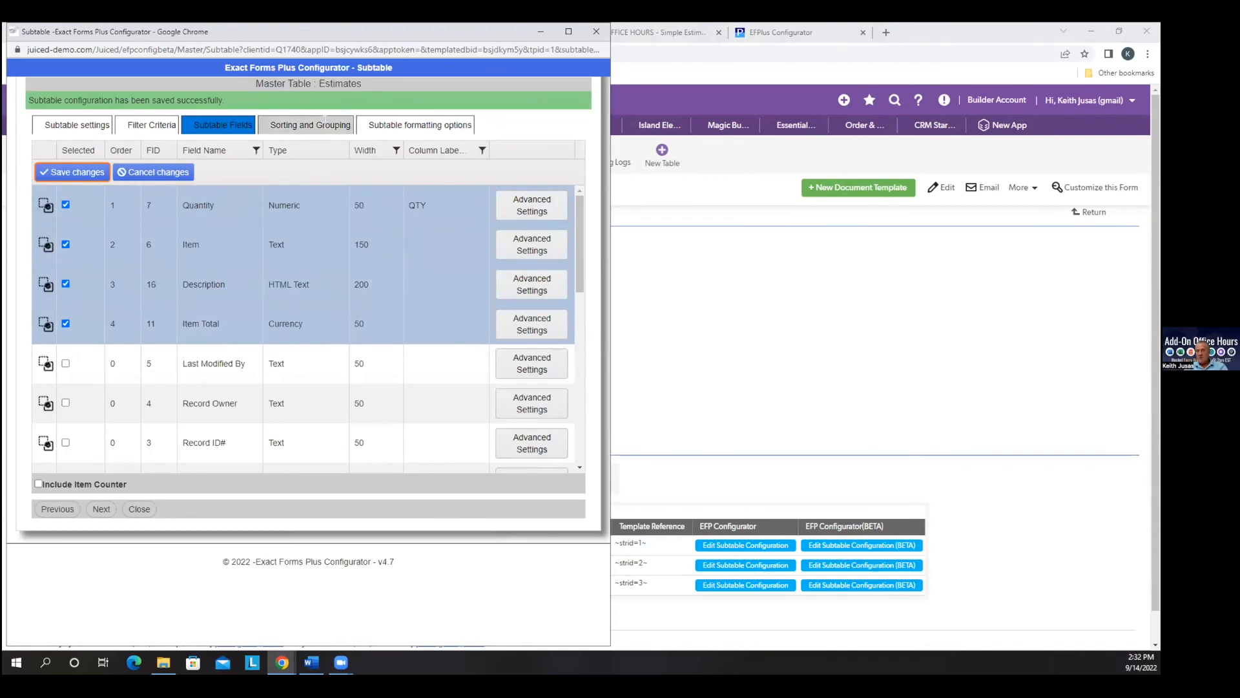
- Display the grandtotal row's label in the Description column with the entered text TOTAL
{"action": "left_click", "coordinate": [325, 123]}
{"action": "scroll", "coordinate": [408, 361], "scroll_direction": "down", "scroll_amount": 5}
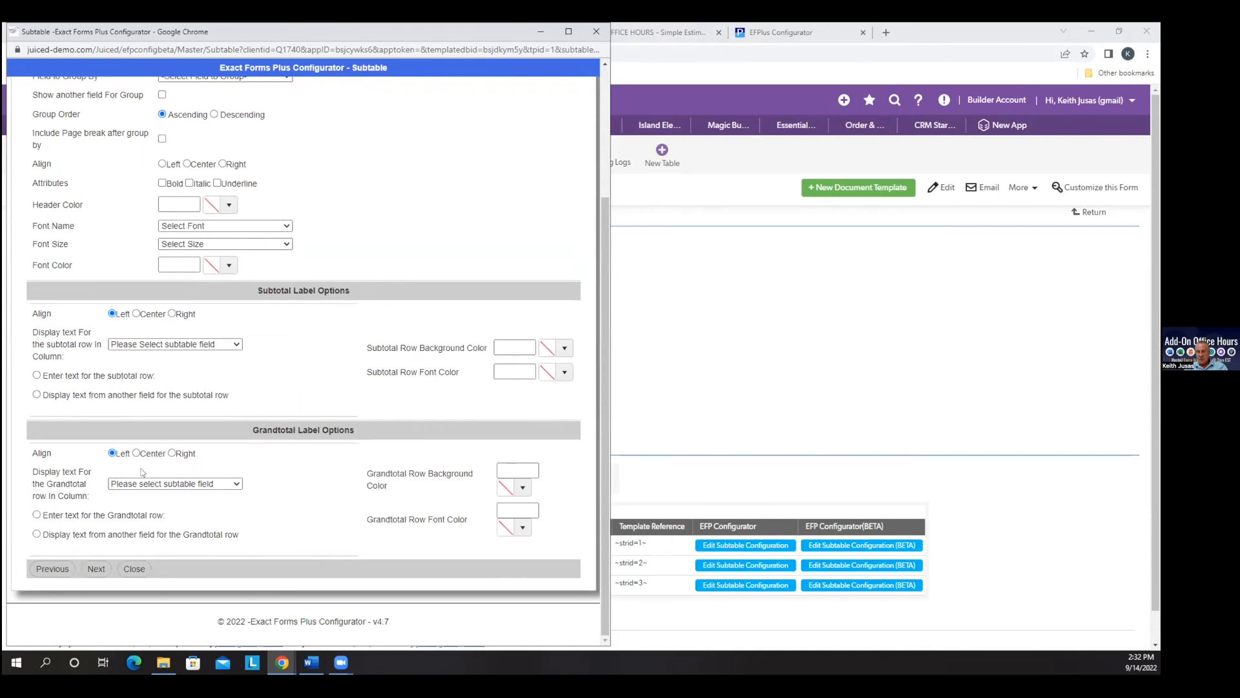
{"action": "left_click_drag", "start_coordinate": [458, 28], "coordinate": [511, 44]}
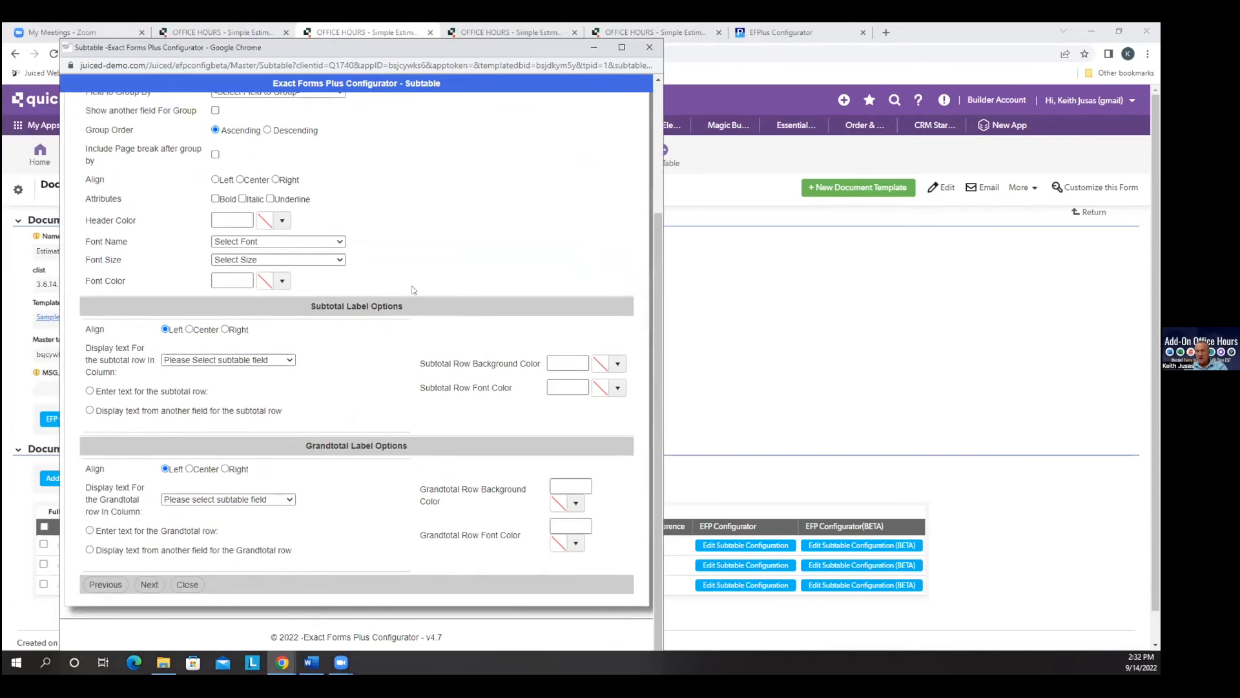
{"action": "scroll", "coordinate": [413, 290], "scroll_direction": "up", "scroll_amount": 5}
{"action": "left_click", "coordinate": [276, 122]}
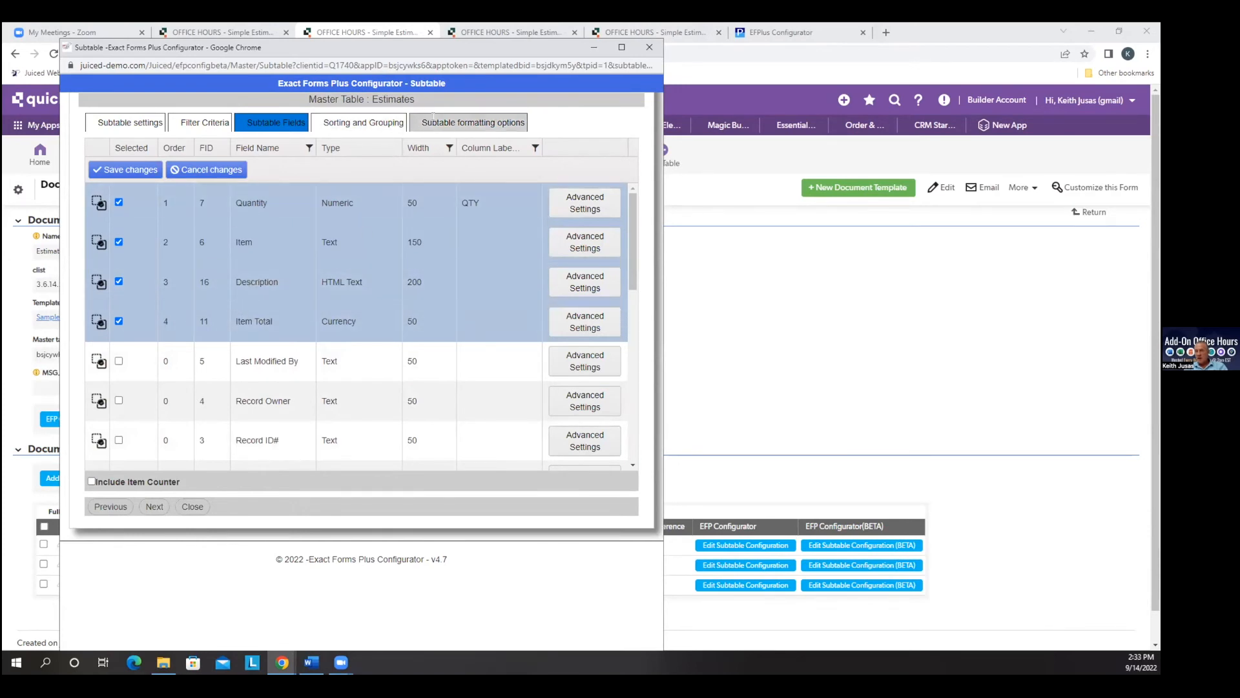
{"action": "left_click", "coordinate": [389, 121]}
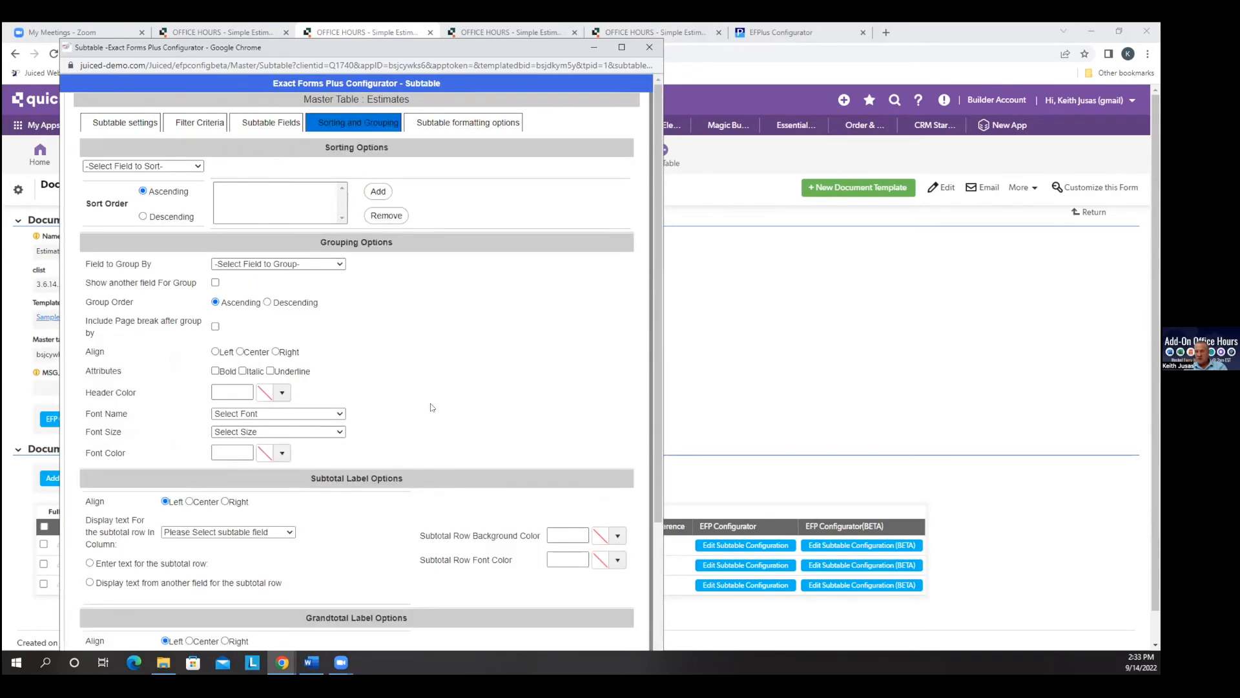
{"action": "scroll", "coordinate": [430, 413], "scroll_direction": "down", "scroll_amount": 4}
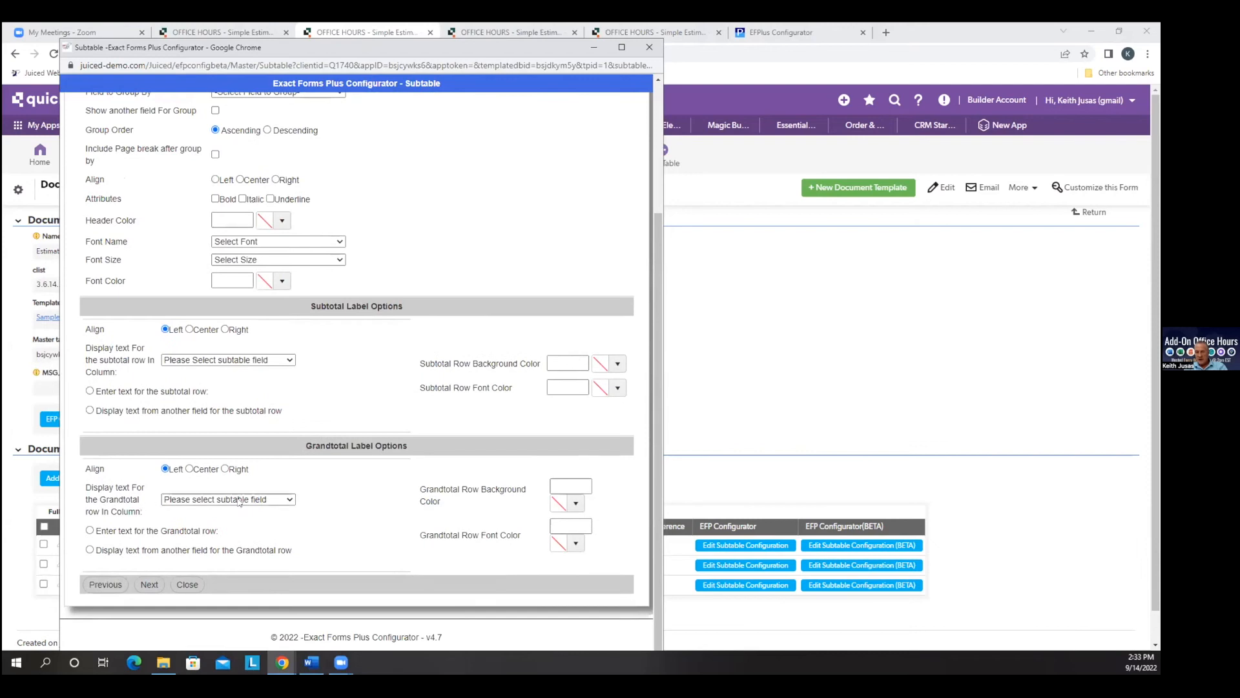
{"action": "left_click", "coordinate": [287, 499]}
{"action": "left_click", "coordinate": [236, 543]}
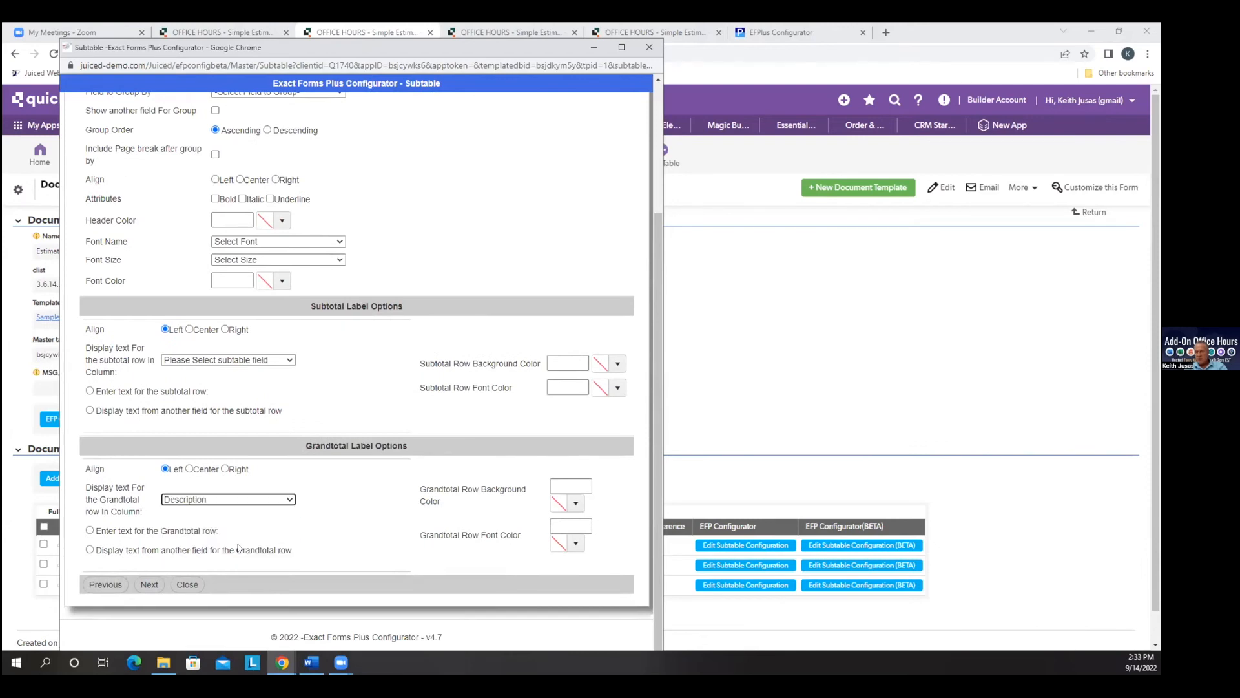
{"action": "left_click", "coordinate": [90, 531]}
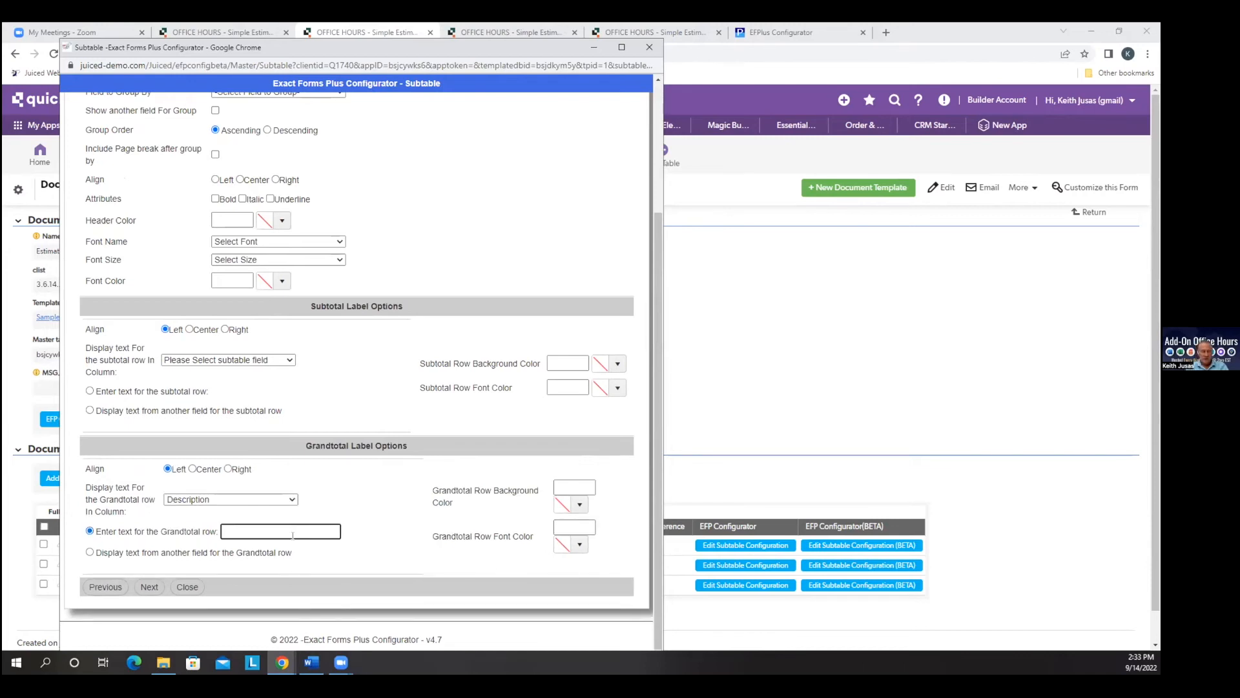
{"action": "type", "text": "TOTAL"}
- Set the grandtotal row's background color to #f19393, save the Line Items subtable configuration, and close it
{"action": "left_click", "coordinate": [578, 503]}
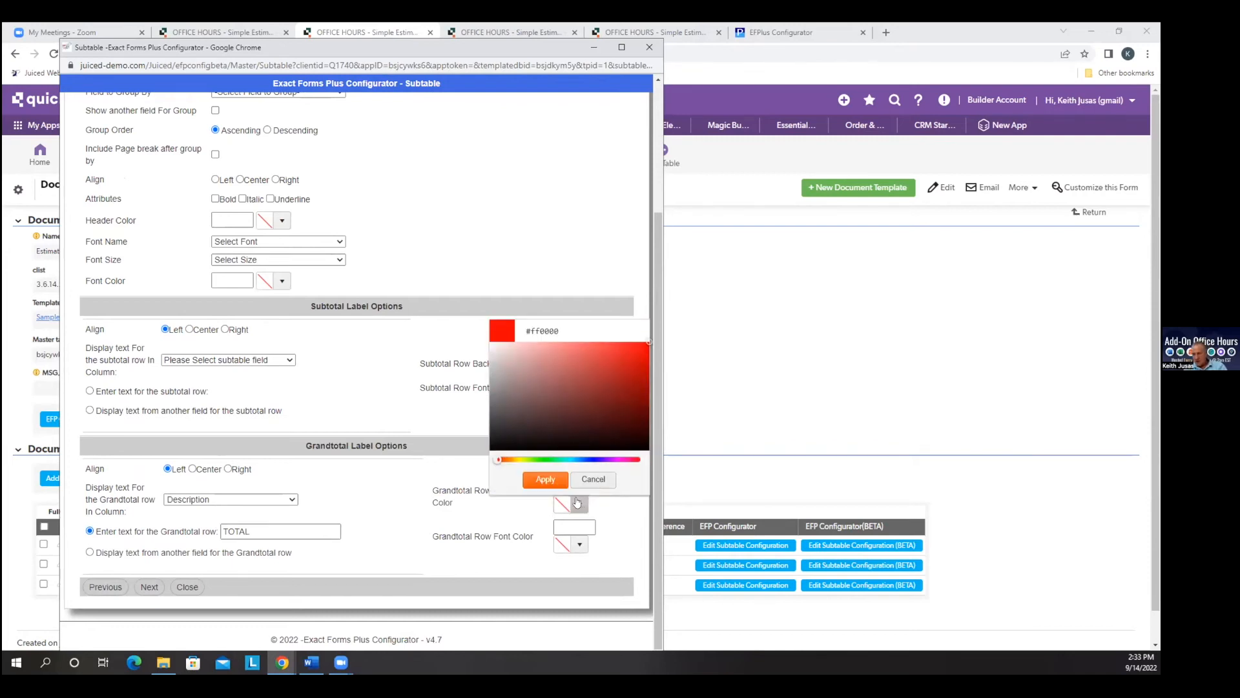
{"action": "left_click", "coordinate": [550, 348]}
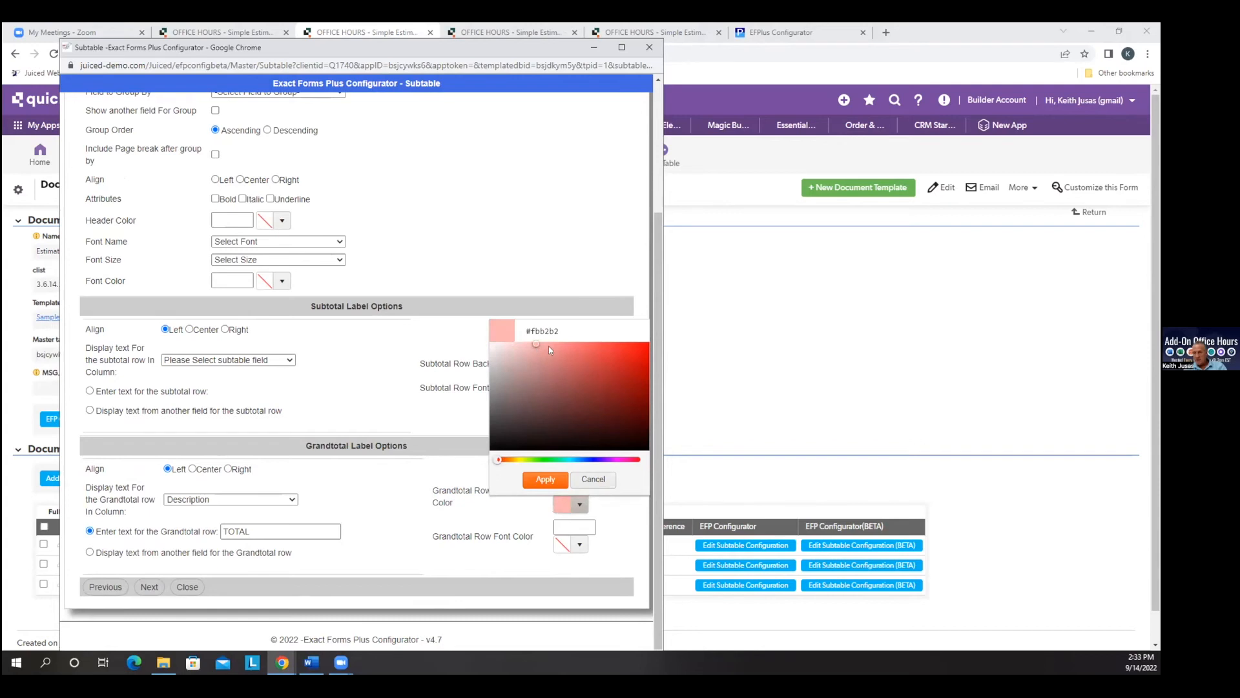
{"action": "left_click", "coordinate": [545, 479]}
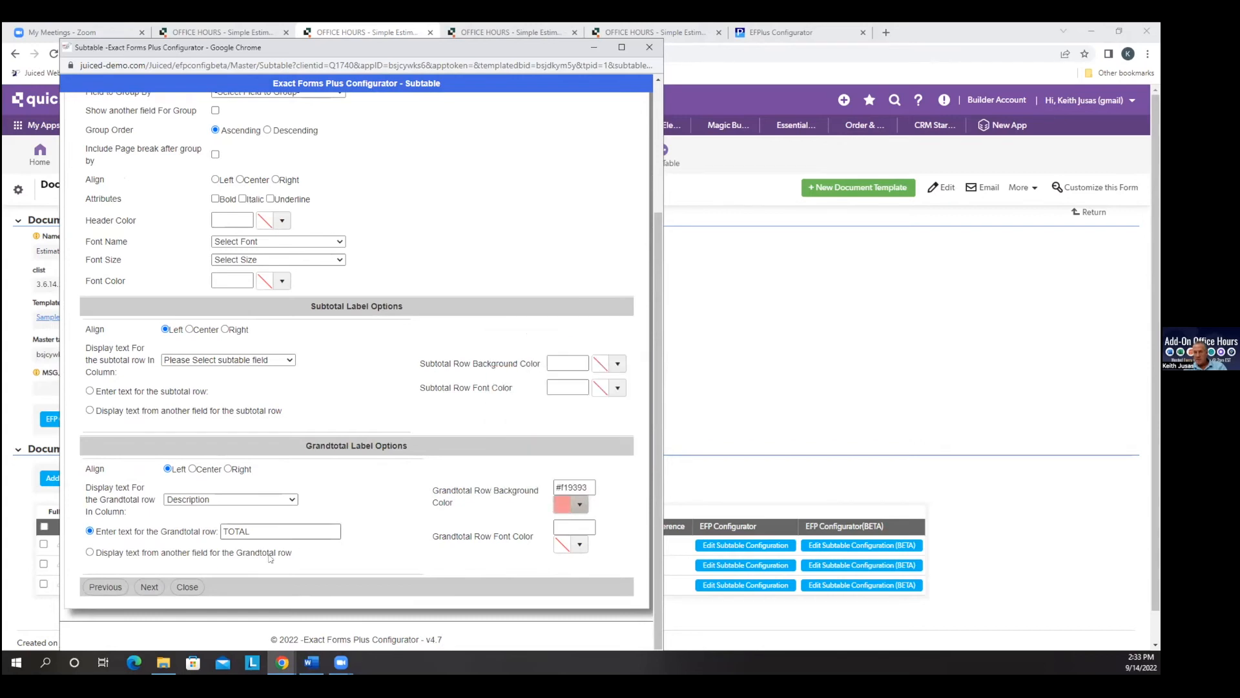
{"action": "left_click", "coordinate": [144, 587]}
{"action": "left_click", "coordinate": [154, 515]}
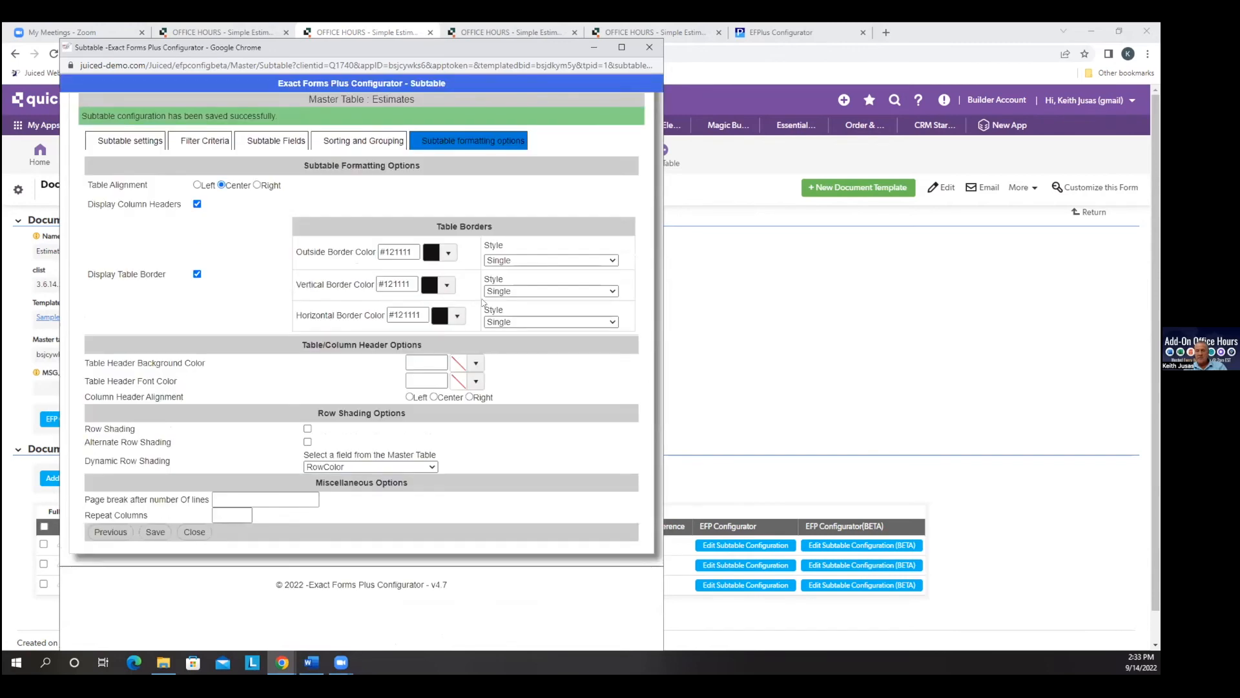
{"action": "left_click", "coordinate": [649, 47]}
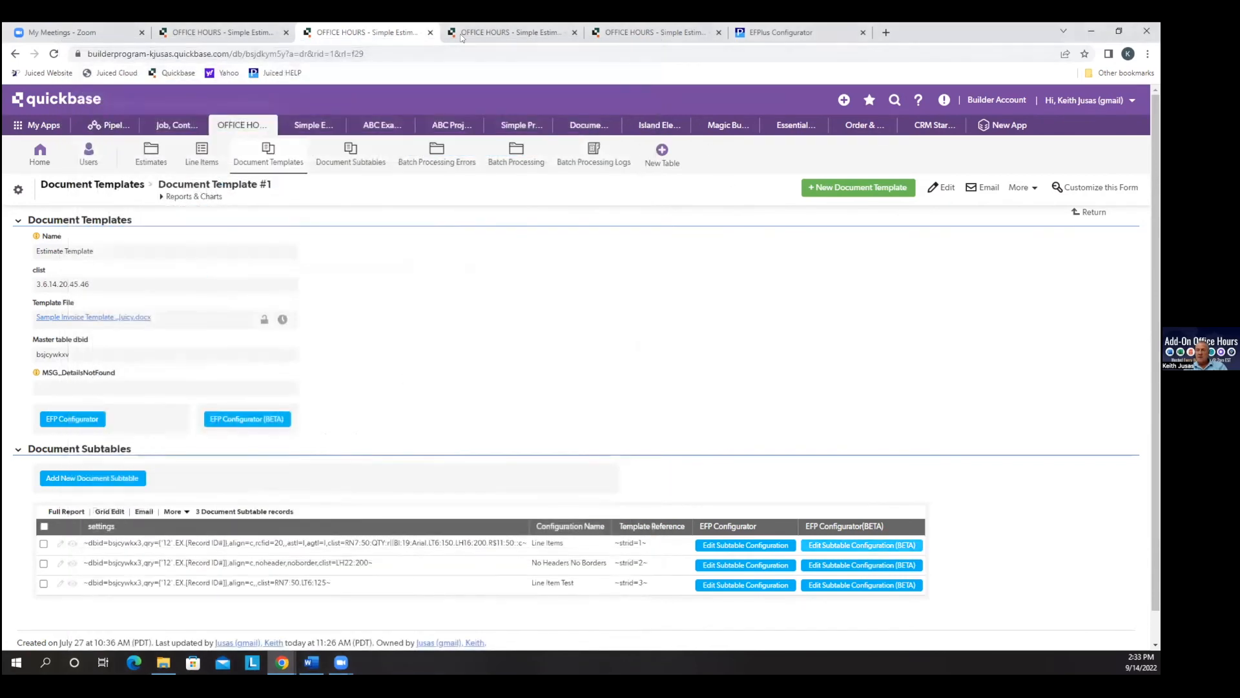
- Regenerate the EFP document for the six-item pending estimate, check its grandtotal row, and return to the estimates list
{"action": "left_click", "coordinate": [461, 36]}
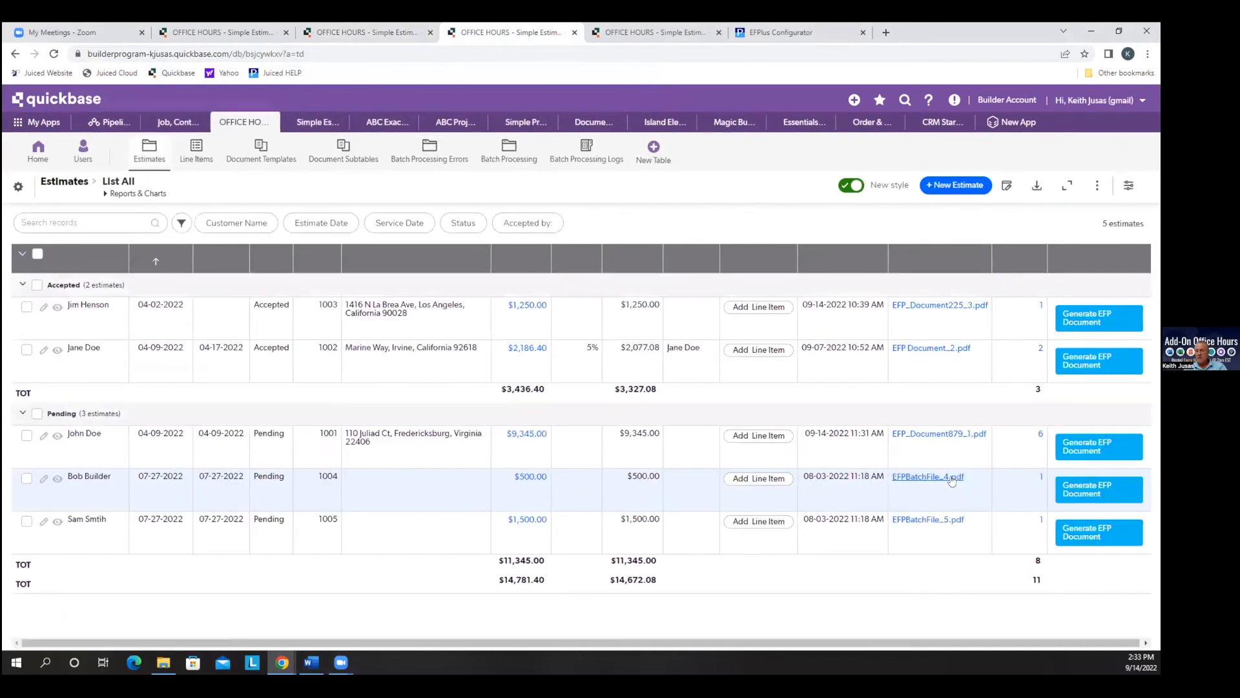
{"action": "left_click", "coordinate": [1085, 446]}
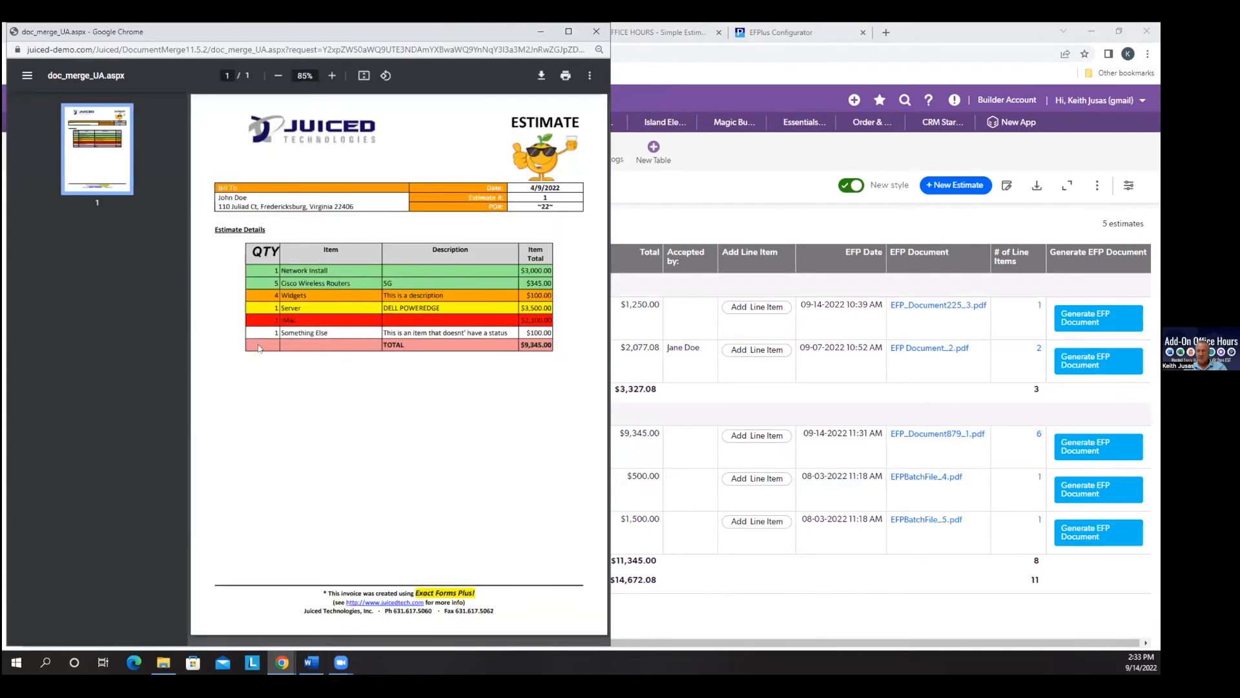
{"action": "left_click_drag", "start_coordinate": [518, 344], "coordinate": [553, 339]}
{"action": "left_click_drag", "start_coordinate": [406, 343], "coordinate": [382, 344]}
{"action": "left_click", "coordinate": [792, 301]}
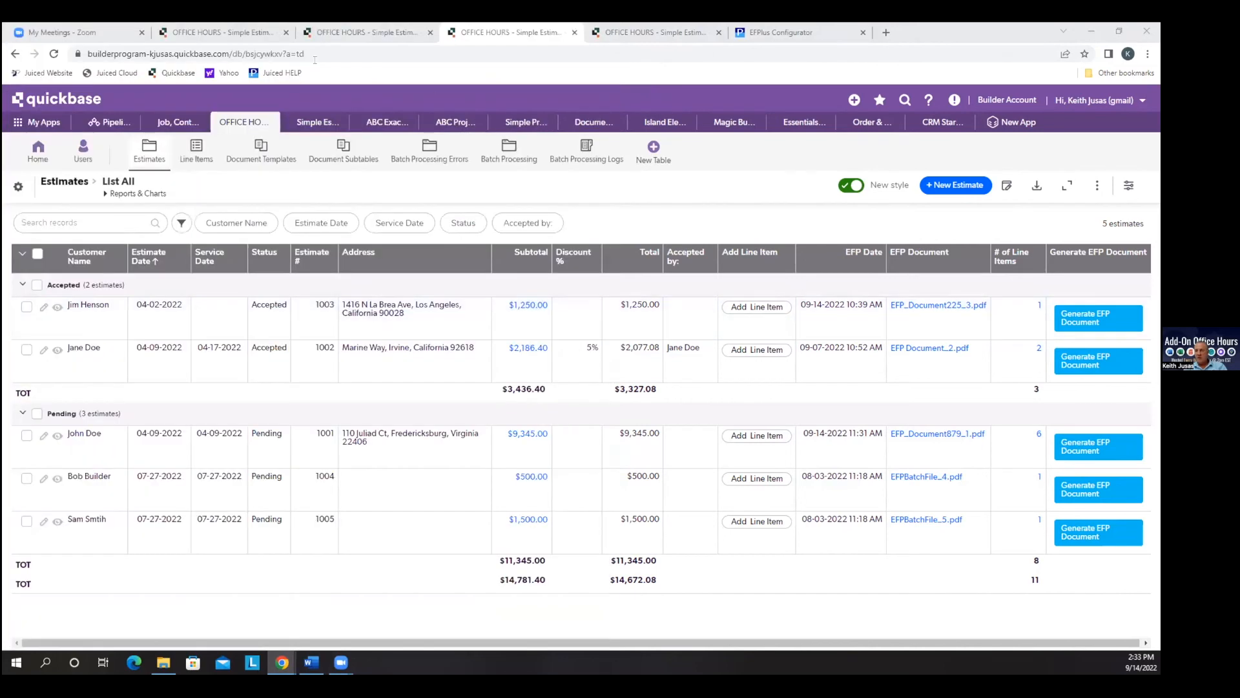
- Reopen the beta configuration of the Line Items subtable from the Estimate Template record and bring up its grandtotal label options
{"action": "left_click", "coordinate": [223, 32]}
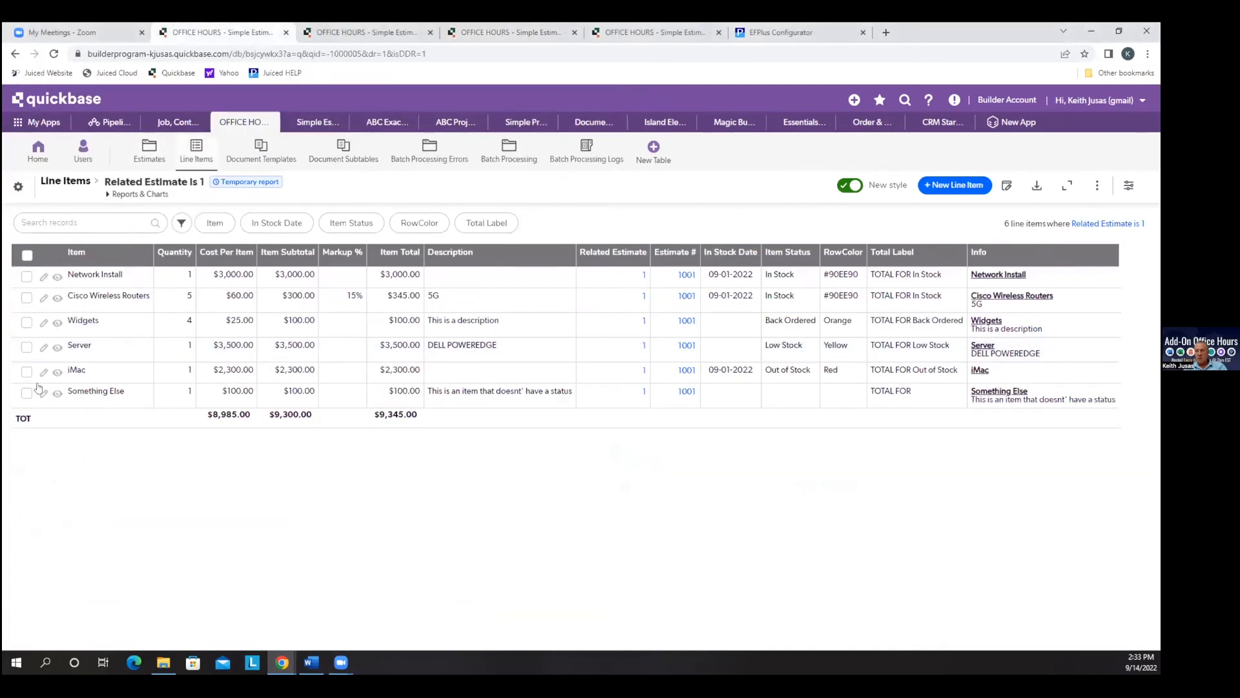
{"action": "left_click", "coordinate": [370, 33]}
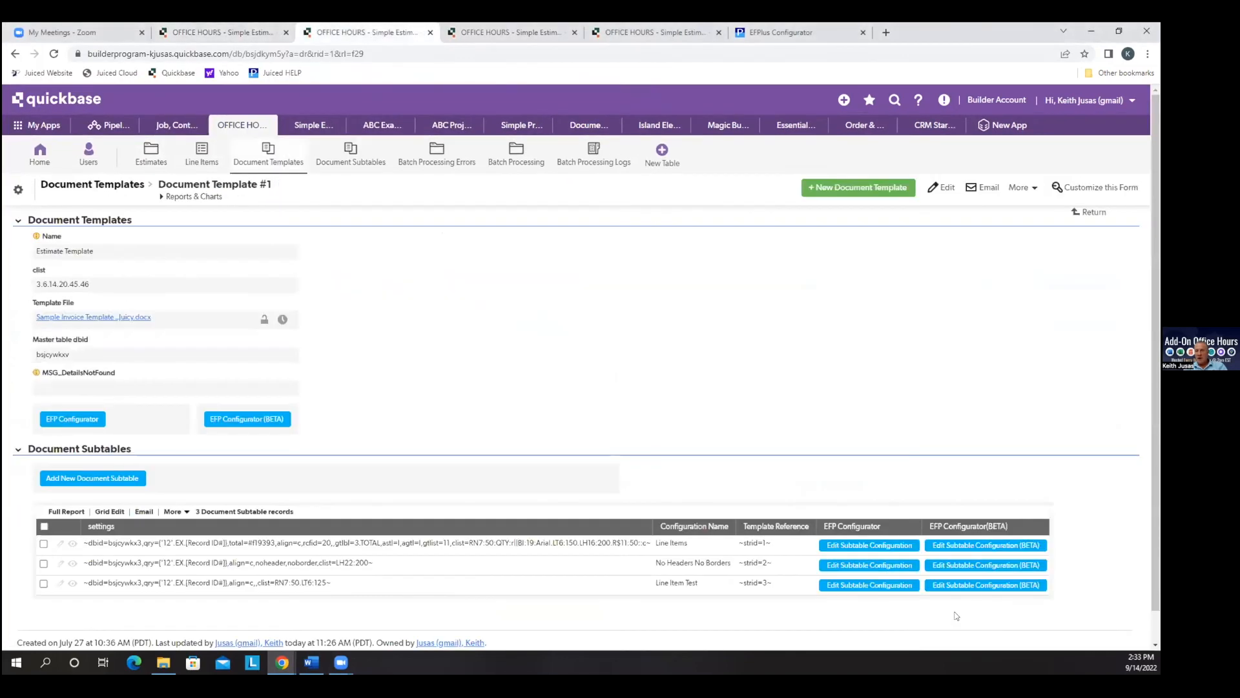
{"action": "left_click", "coordinate": [951, 551]}
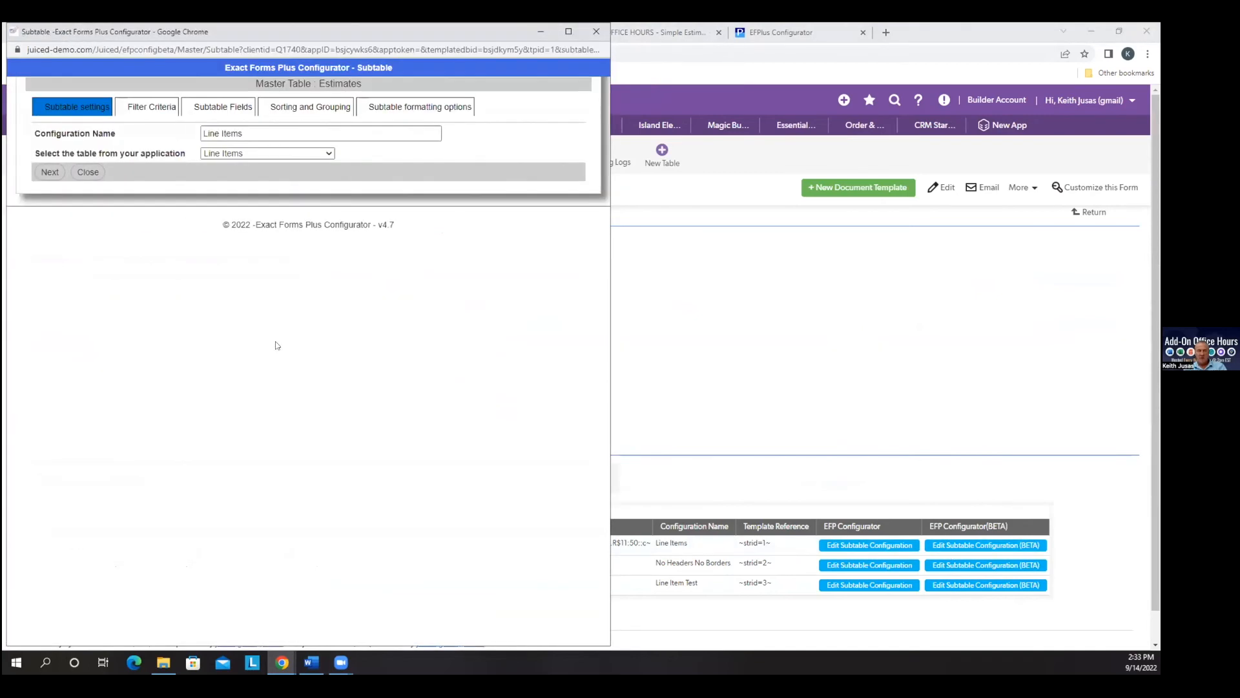
{"action": "left_click", "coordinate": [319, 107]}
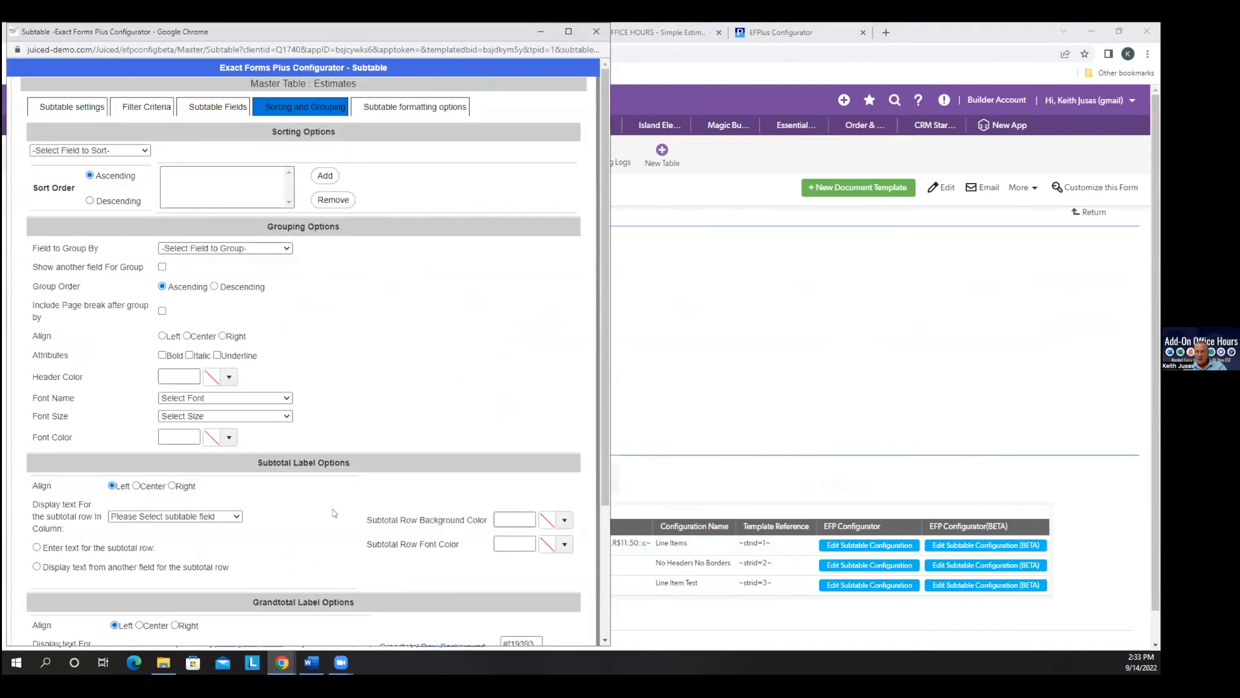
{"action": "scroll", "coordinate": [357, 505], "scroll_direction": "down", "scroll_amount": 3}
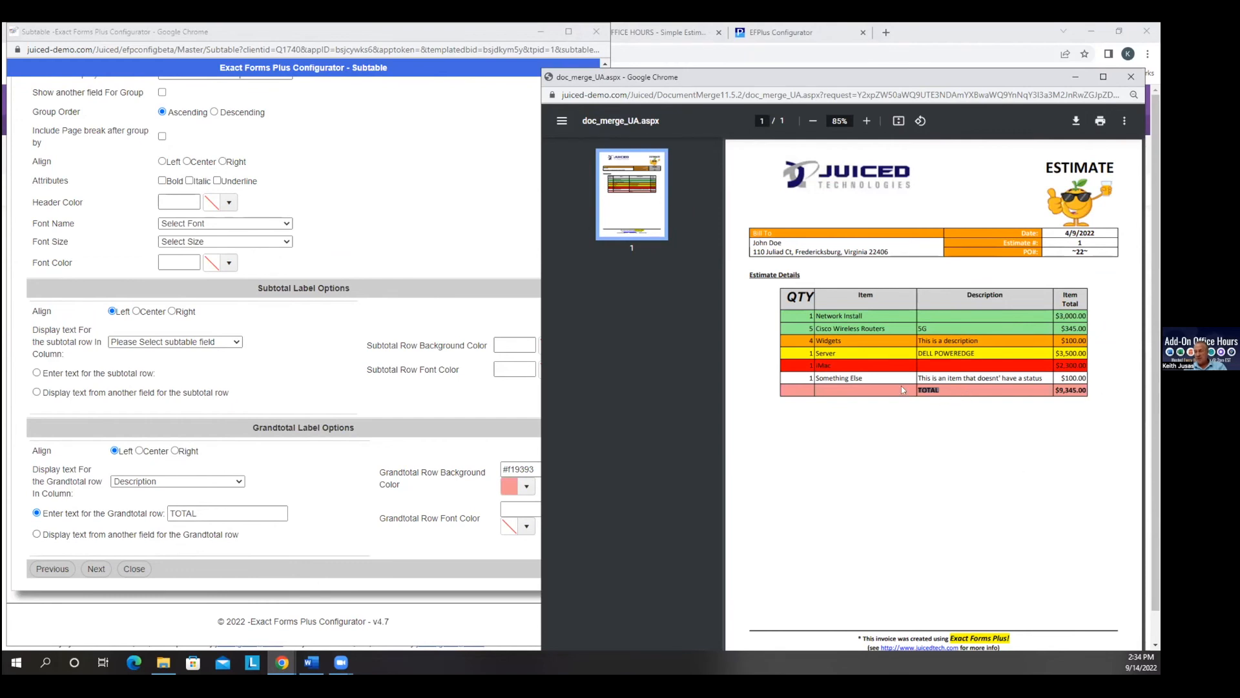
- Try taking the grandtotal label from another field, look through the available fields, and return to the entered text option
{"action": "left_click", "coordinate": [918, 389]}
{"action": "left_click", "coordinate": [37, 534]}
{"action": "left_click", "coordinate": [162, 547]}
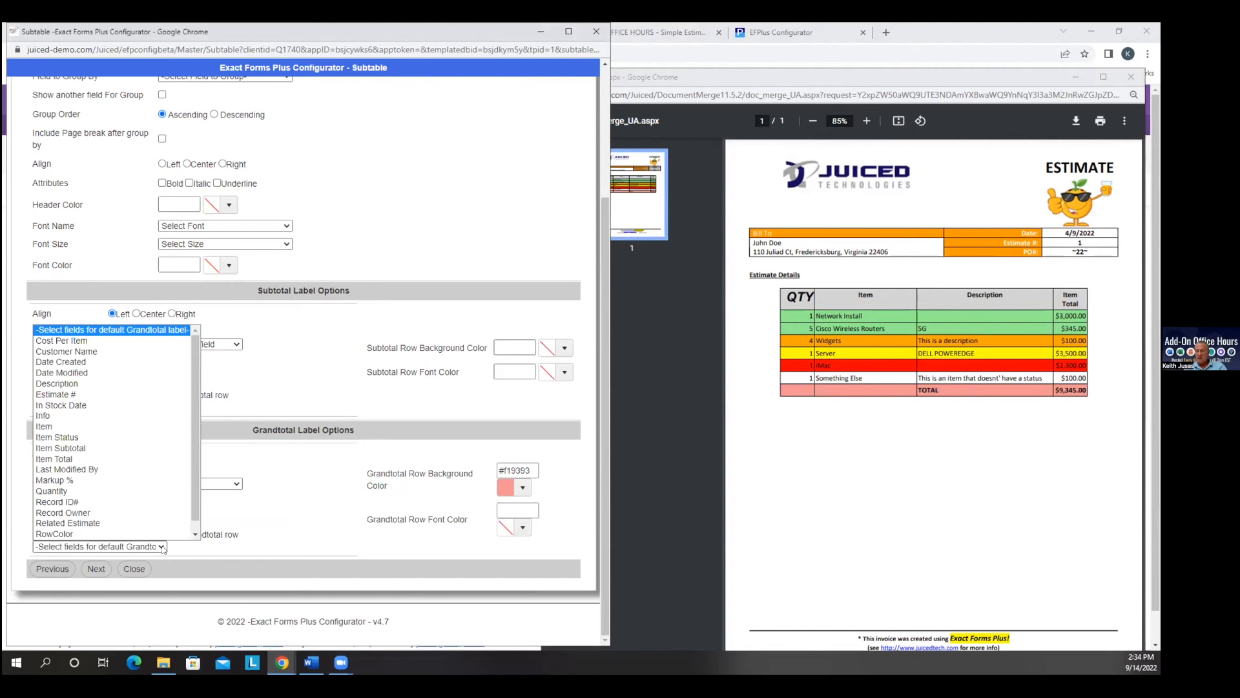
{"action": "left_click", "coordinate": [163, 548]}
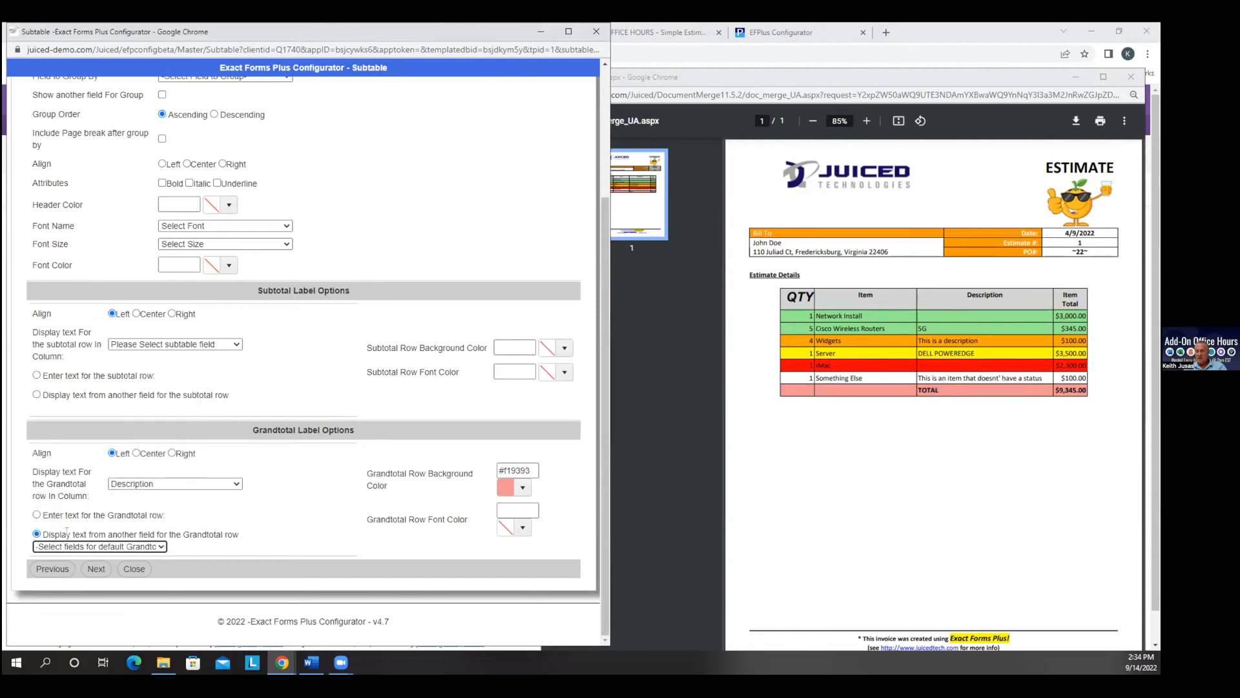
{"action": "left_click", "coordinate": [36, 515]}
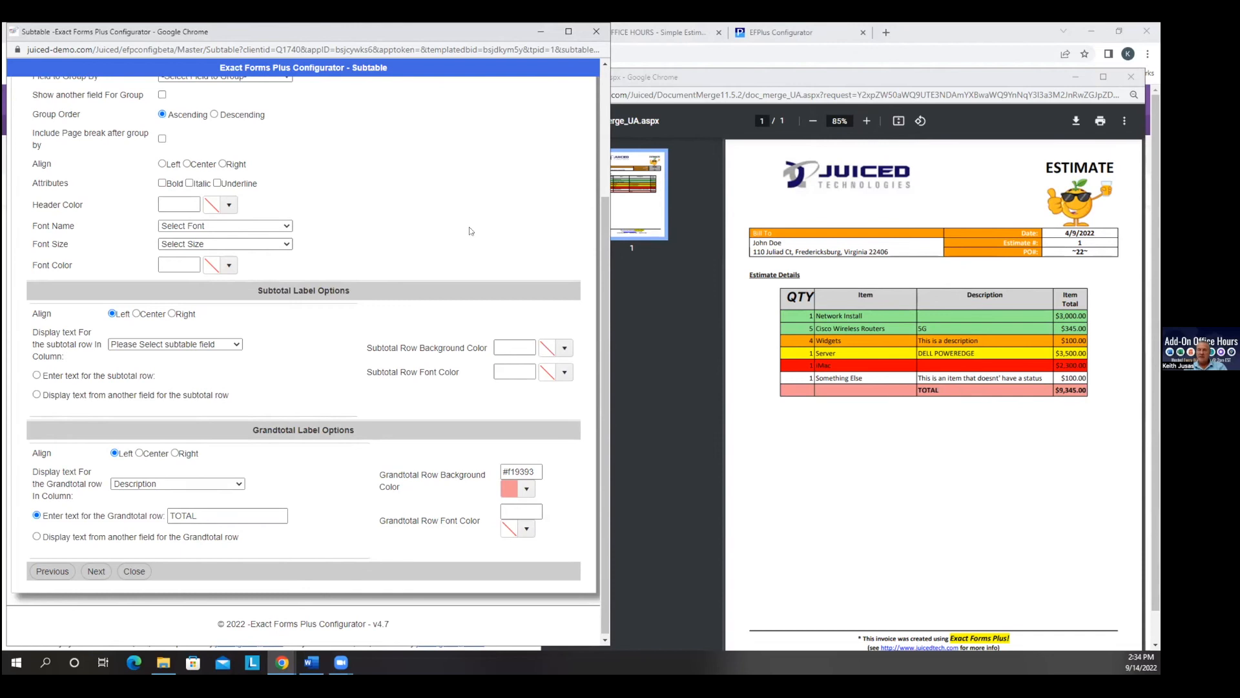
- Group the Line Items subtable by Item Status and left-align the group header
{"action": "scroll", "coordinate": [469, 332], "scroll_direction": "up", "scroll_amount": 3}
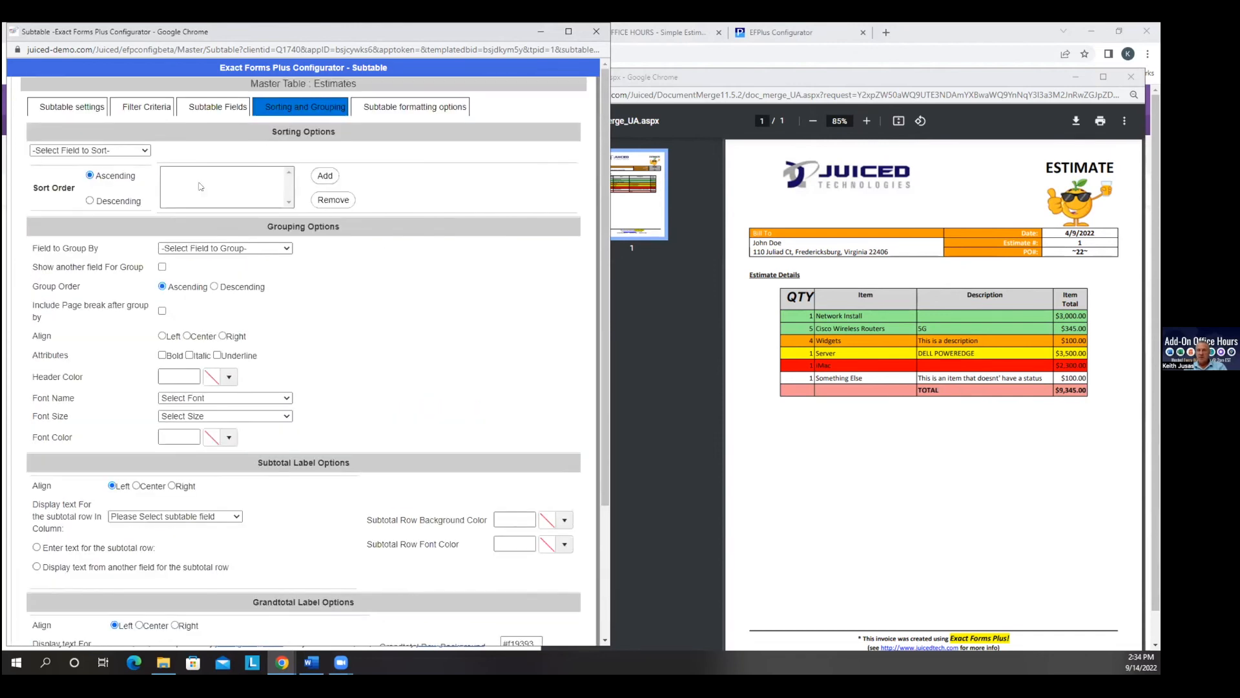
{"action": "left_click", "coordinate": [218, 250]}
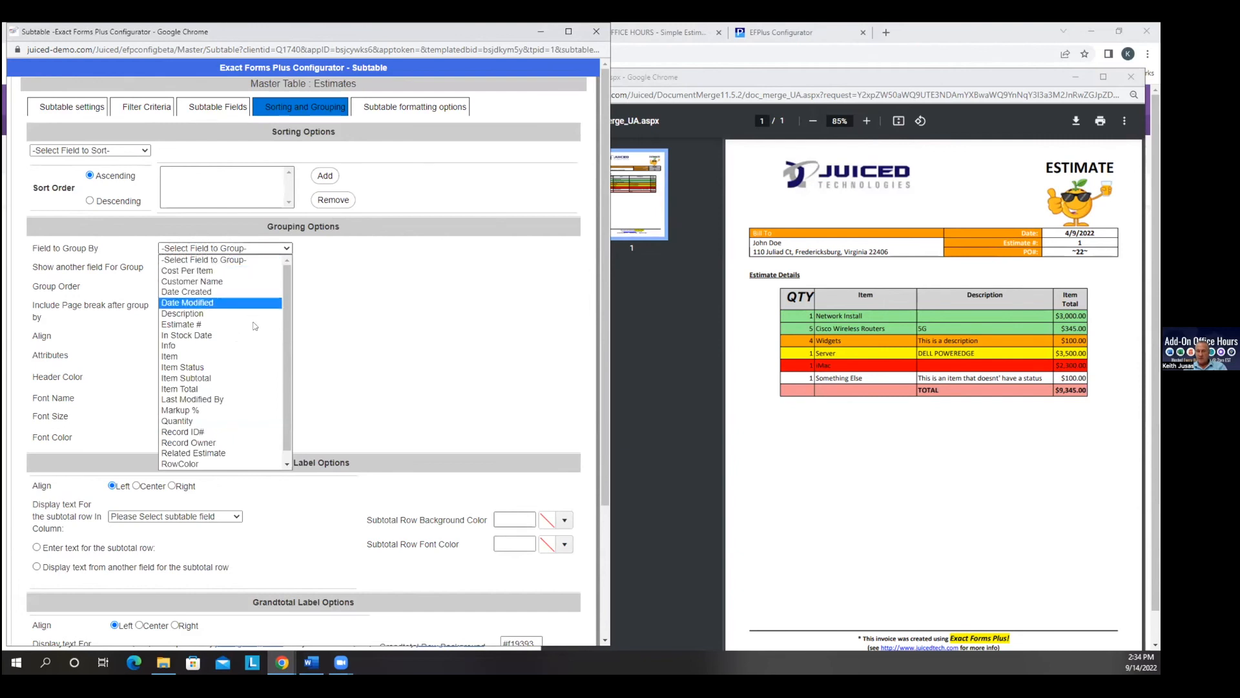
{"action": "left_click", "coordinate": [190, 366]}
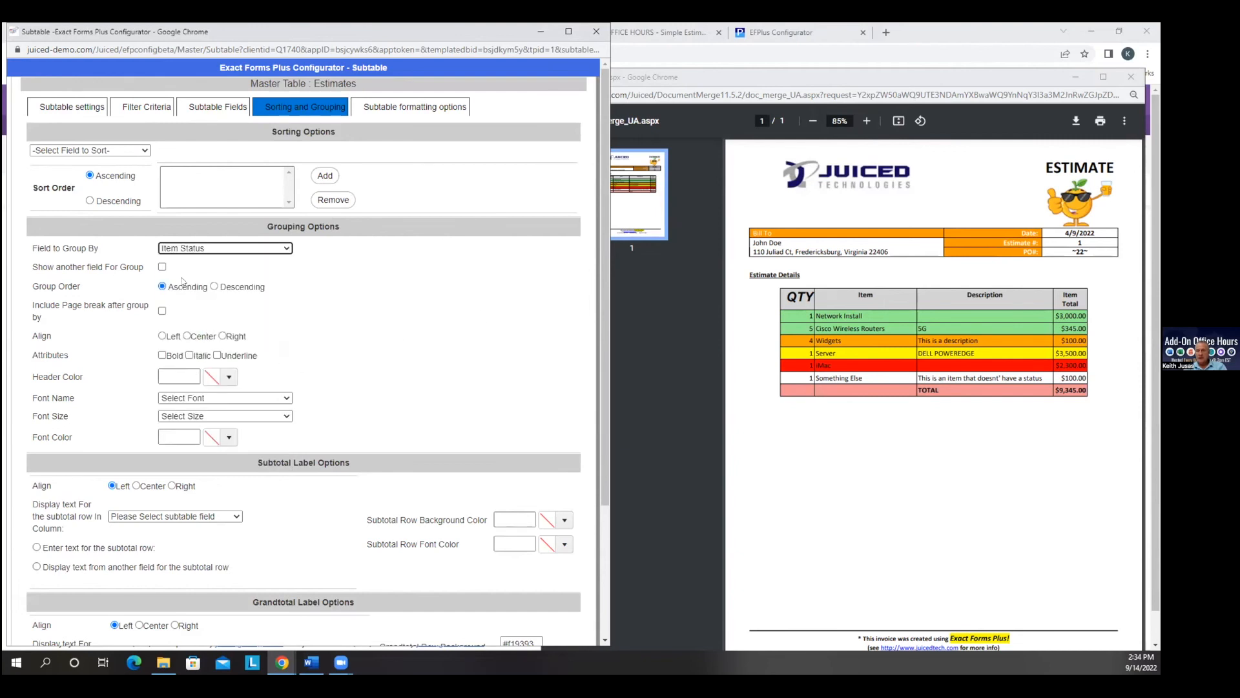
{"action": "left_click", "coordinate": [162, 336]}
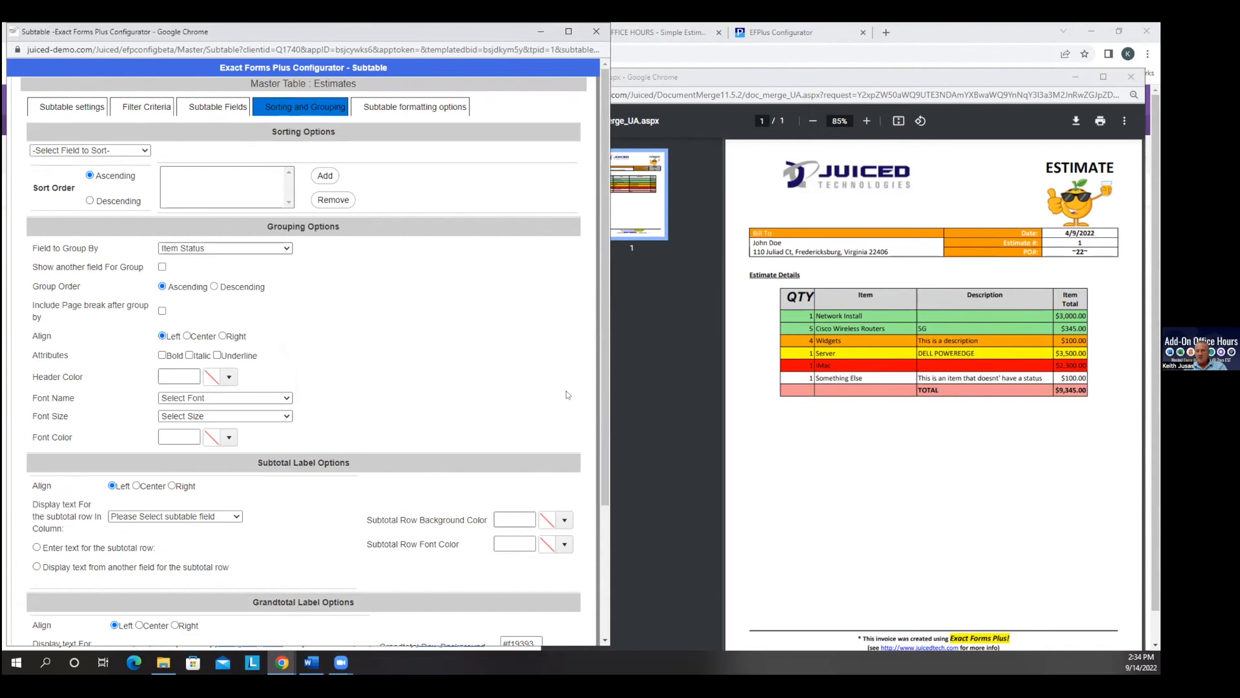
{"action": "left_click", "coordinate": [229, 384]}
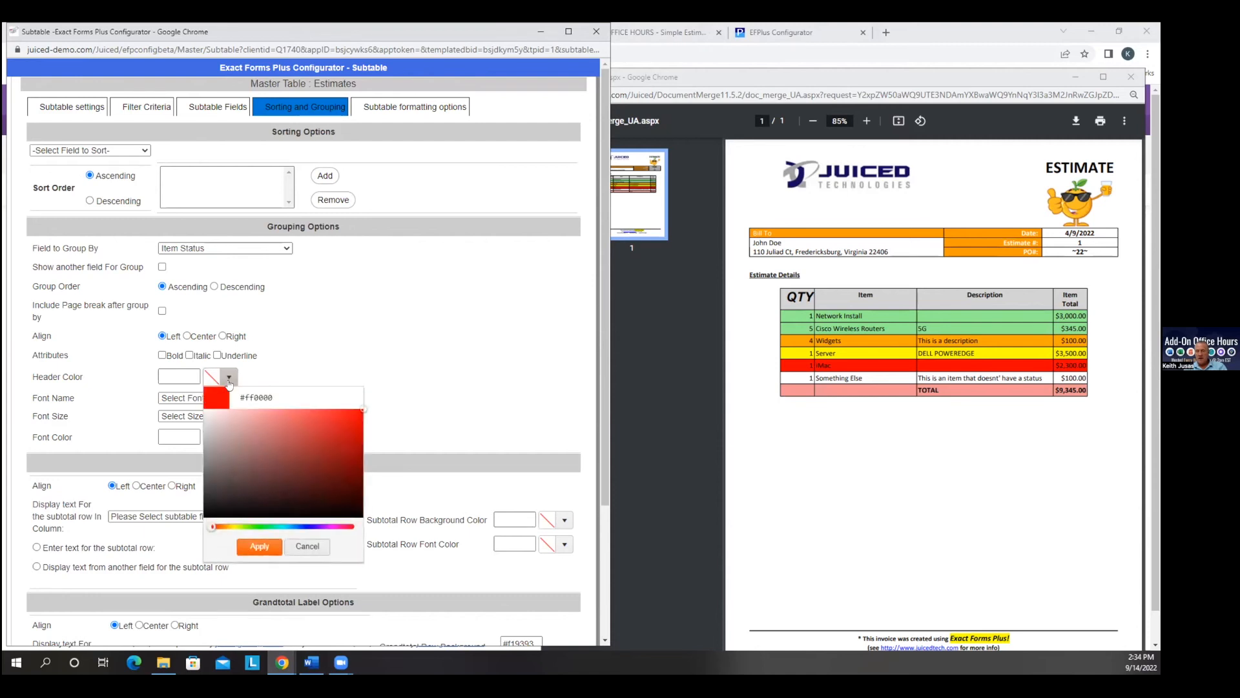
{"action": "left_click", "coordinate": [281, 526]}
{"action": "left_click", "coordinate": [253, 415]}
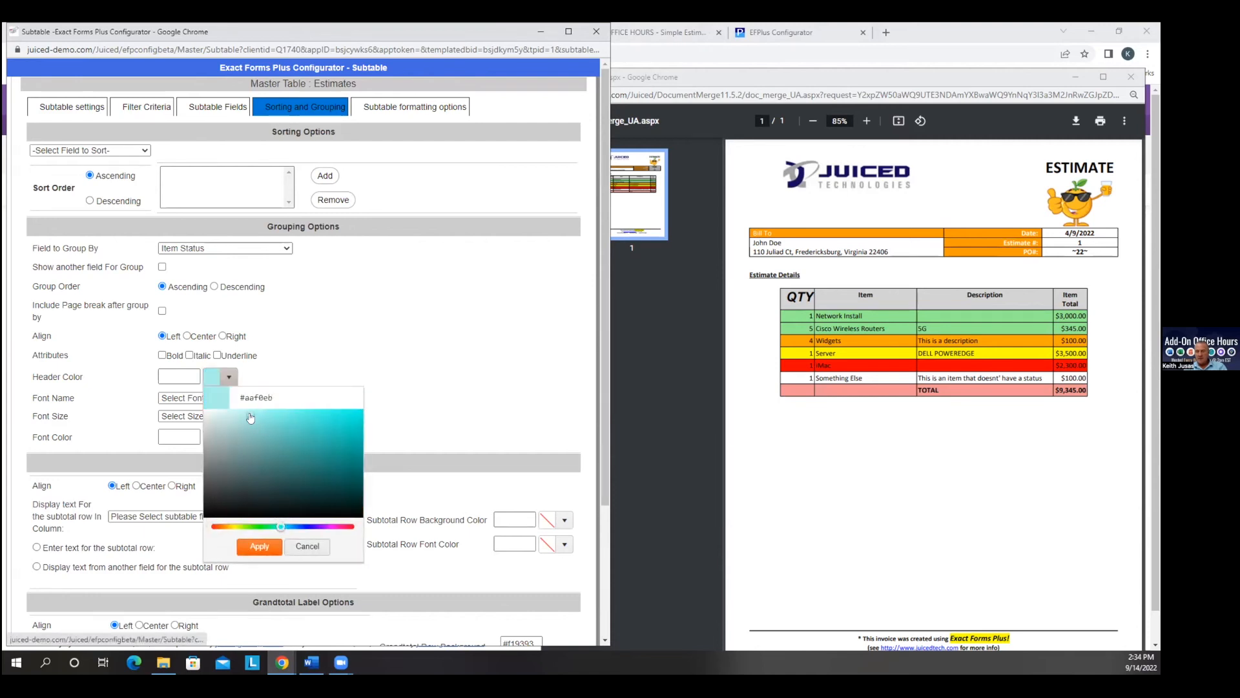
{"action": "left_click", "coordinate": [303, 345]}
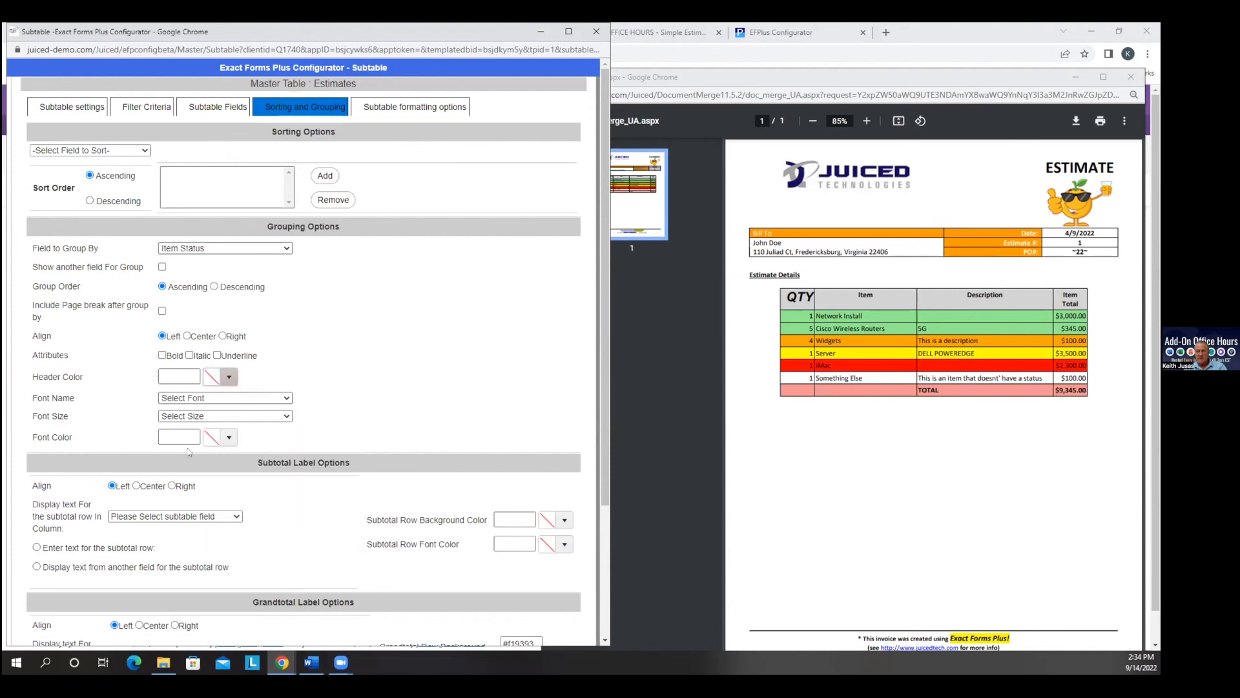
- Set the group header's font size to 15 and make it bold
{"action": "left_click", "coordinate": [206, 418]}
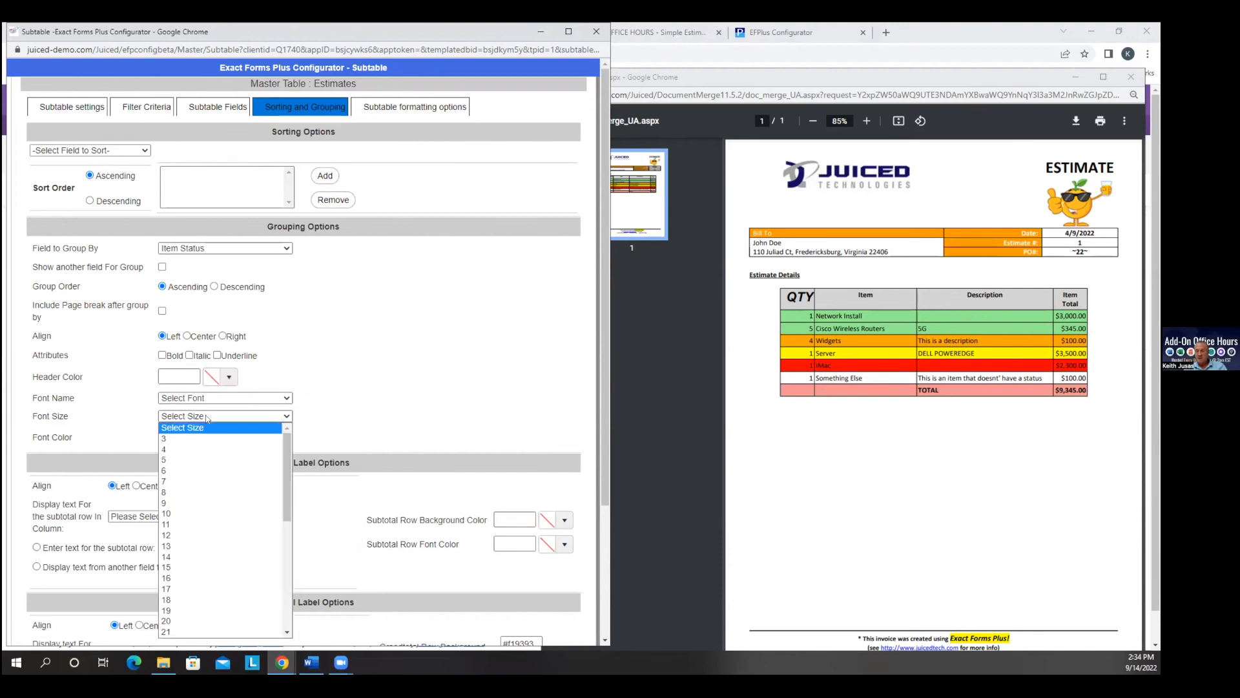
{"action": "left_click", "coordinate": [188, 569]}
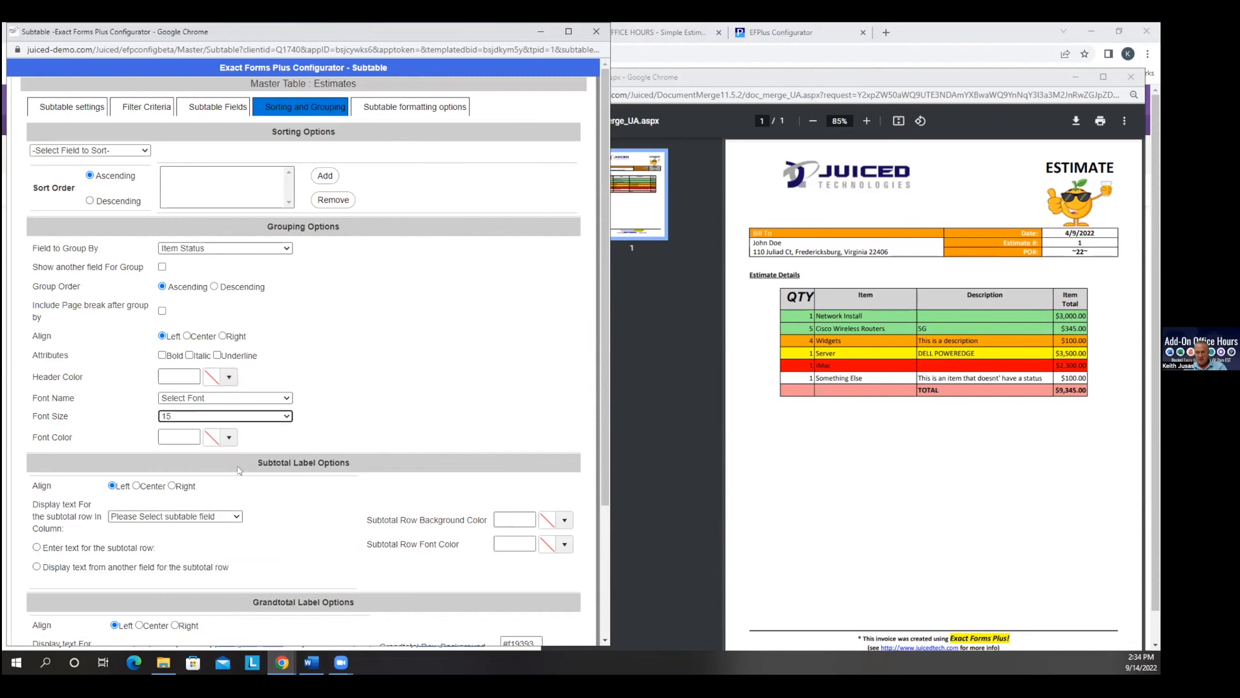
{"action": "left_click", "coordinate": [161, 356]}
- Set the group header color to the light turquoise #acf2ed
{"action": "scroll", "coordinate": [357, 309], "scroll_direction": "down", "scroll_amount": 1}
{"action": "scroll", "coordinate": [357, 309], "scroll_direction": "down", "scroll_amount": 2}
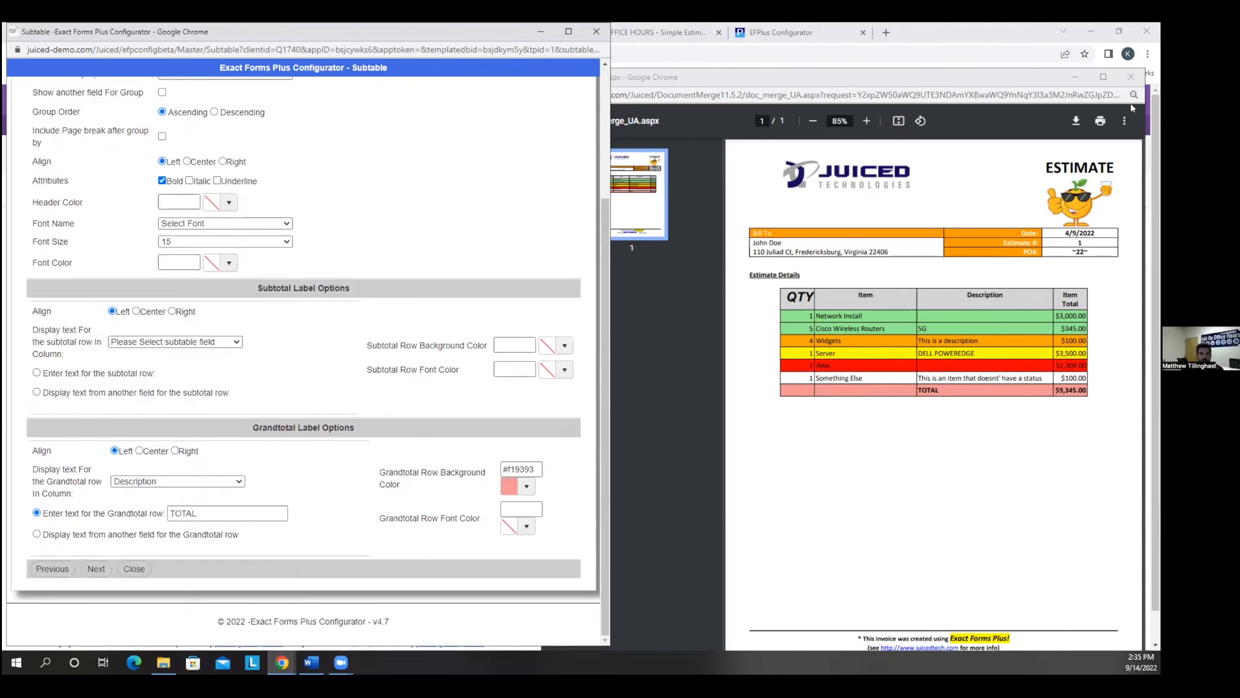
{"action": "scroll", "coordinate": [226, 261], "scroll_direction": "up", "scroll_amount": 1}
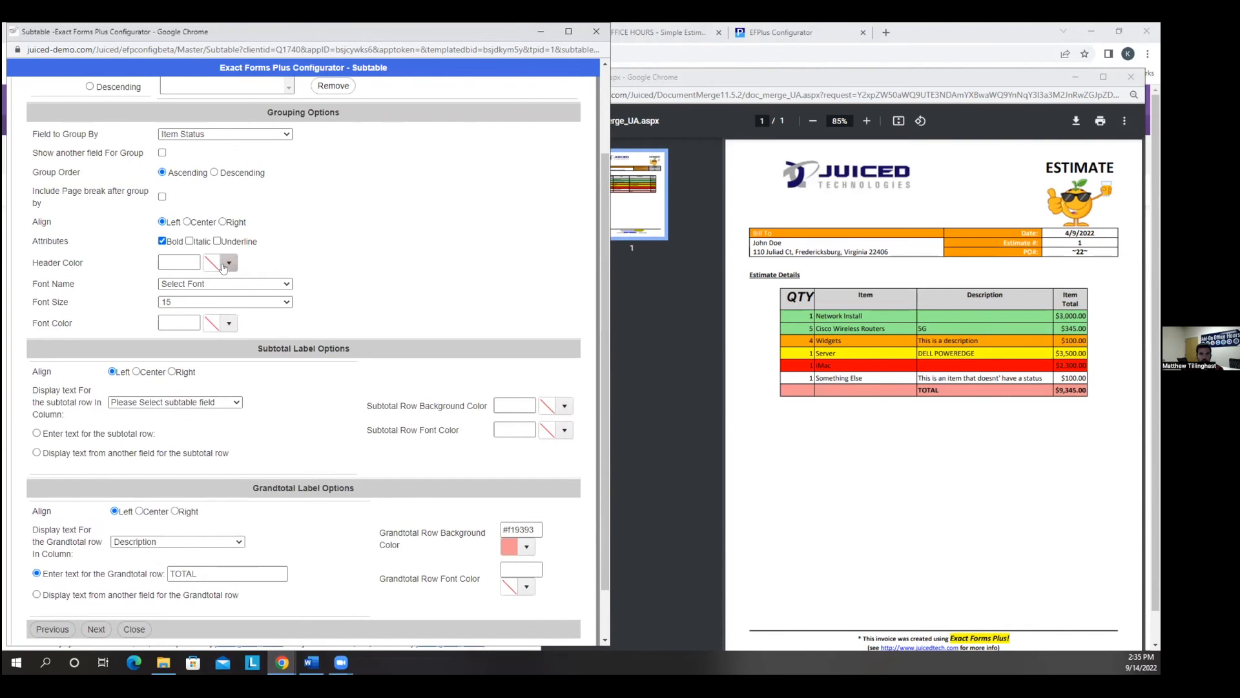
{"action": "left_click", "coordinate": [228, 264]}
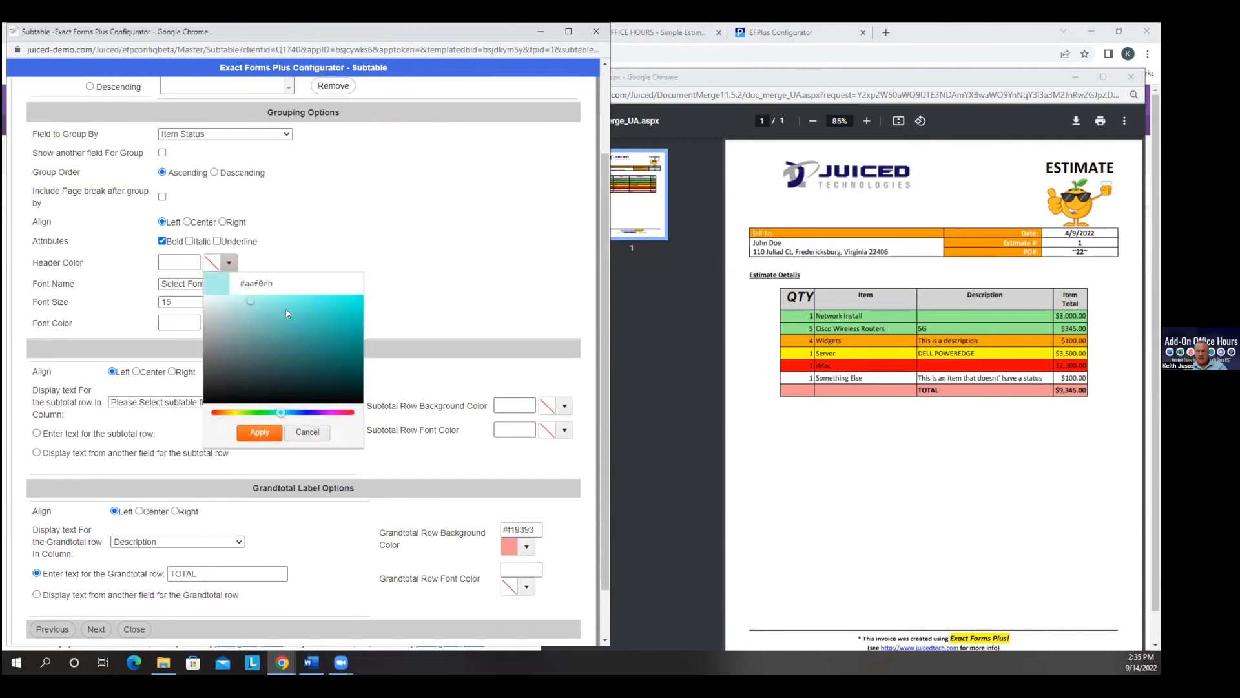
{"action": "left_click", "coordinate": [252, 301]}
{"action": "left_click", "coordinate": [259, 432]}
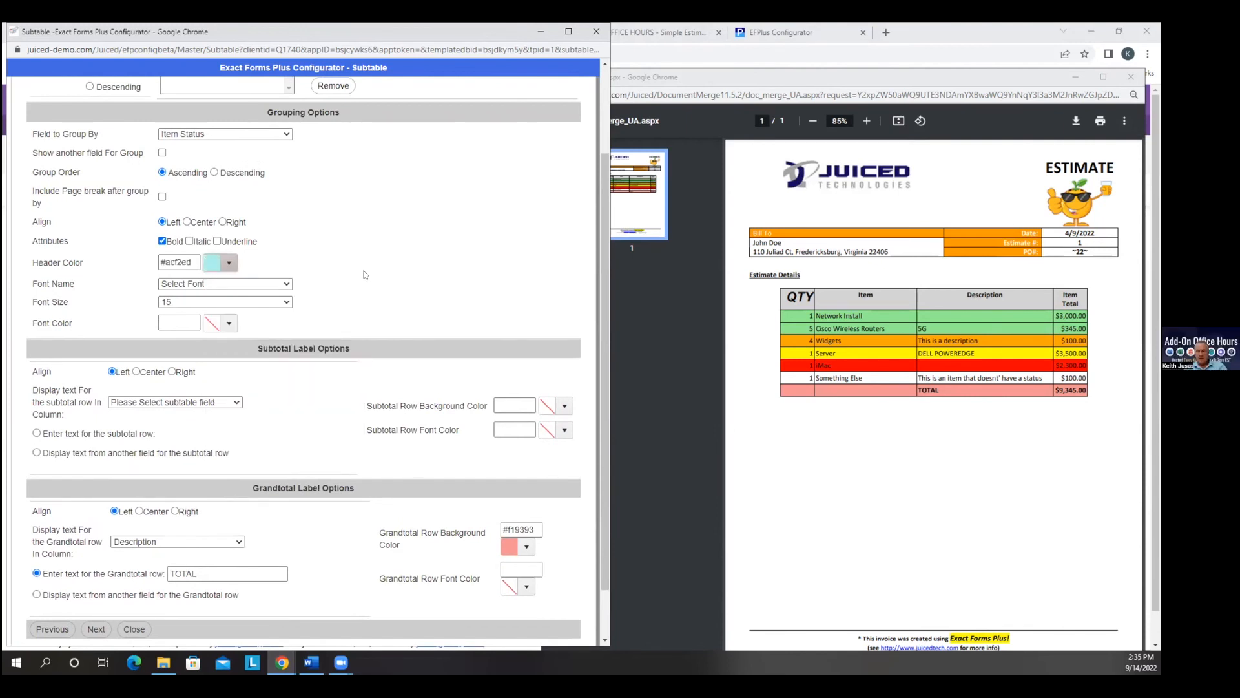
- Place the subtotal row's label in the Description column with the entered text SUB
{"action": "scroll", "coordinate": [336, 270], "scroll_direction": "down", "scroll_amount": 1}
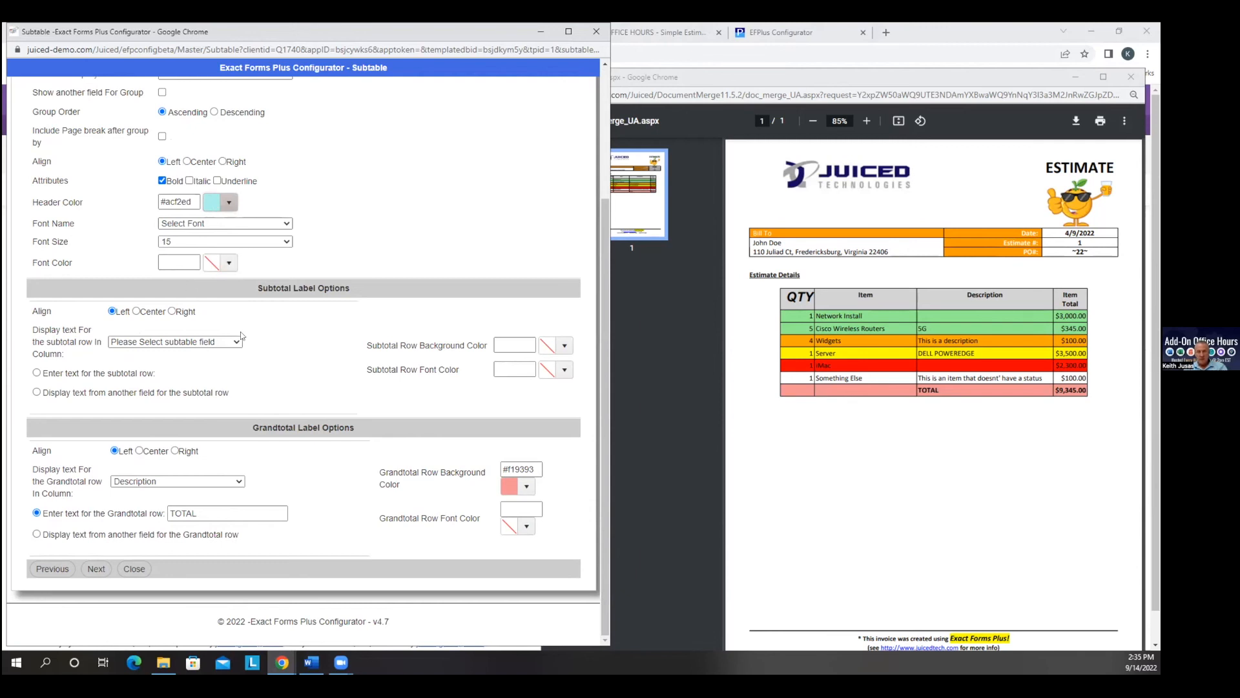
{"action": "left_click", "coordinate": [184, 342]}
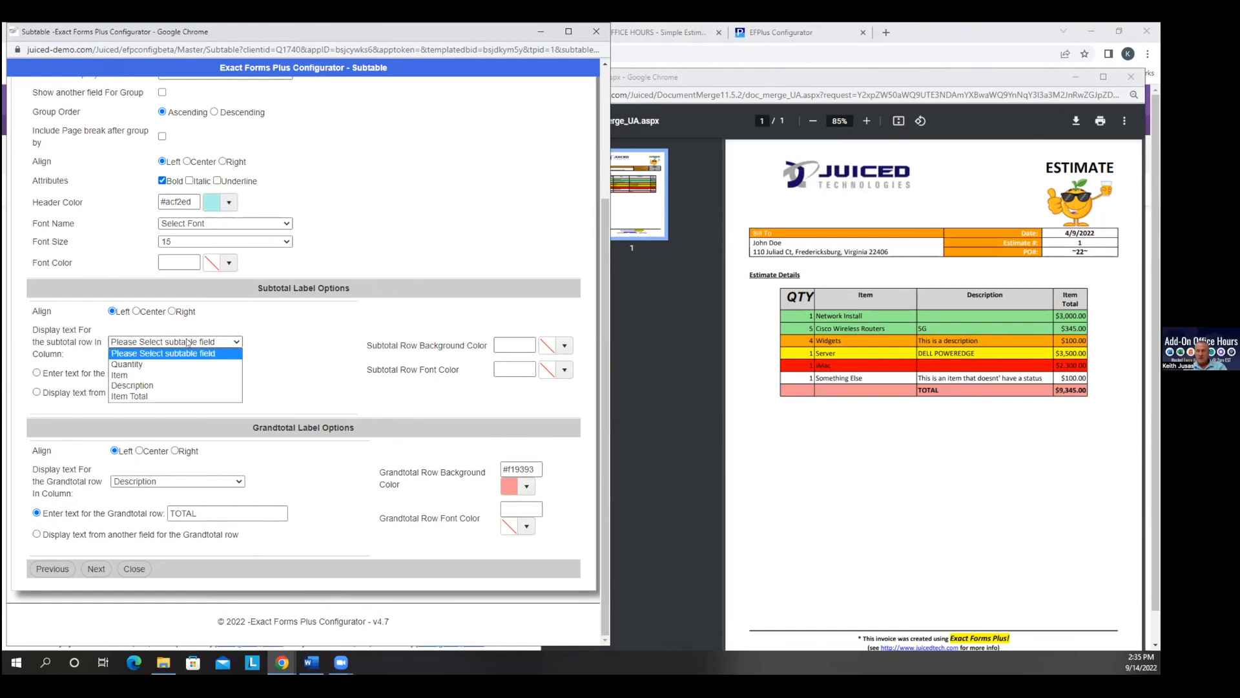
{"action": "left_click", "coordinate": [155, 385]}
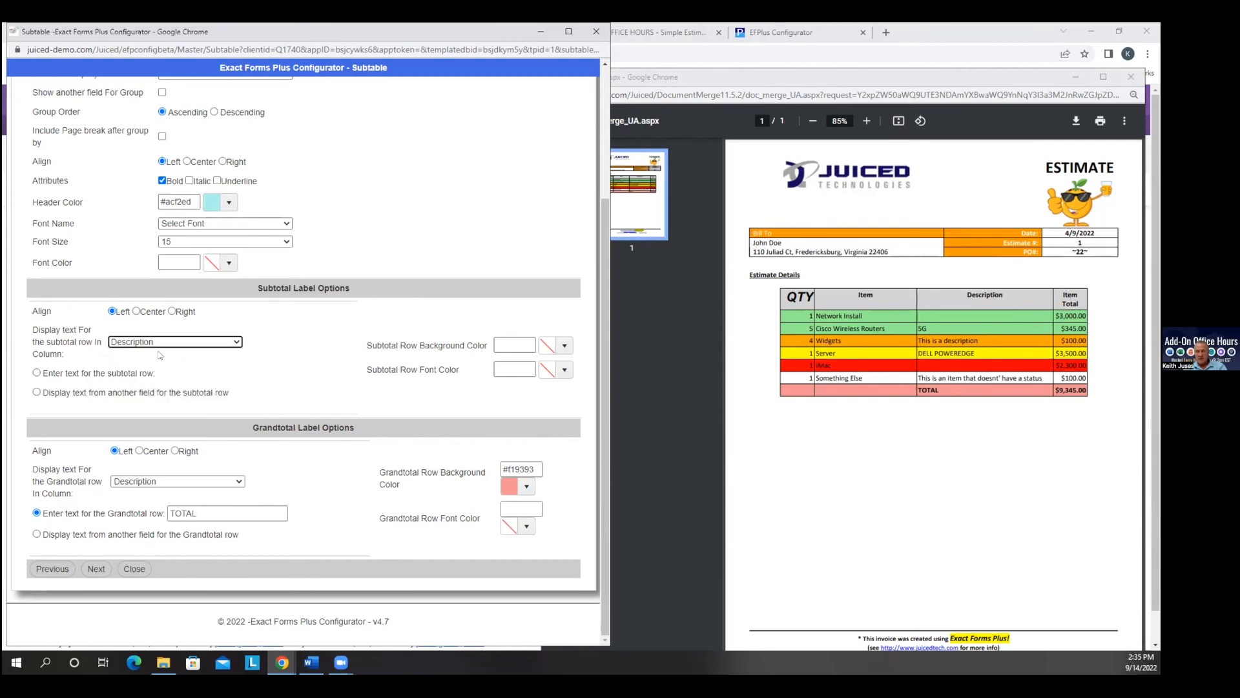
{"action": "left_click", "coordinate": [36, 374]}
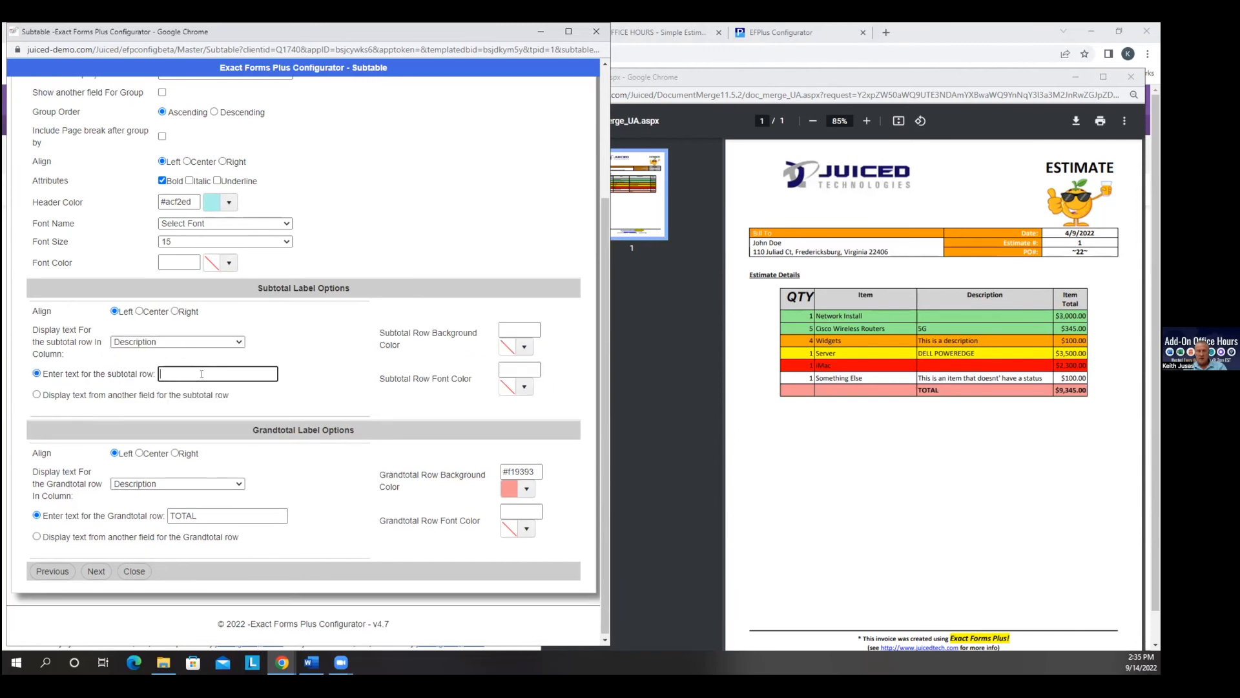
{"action": "type", "text": "SUB"}
- Save the grouped Line Items subtable configuration and close the configurator window
{"action": "left_click", "coordinate": [95, 572]}
{"action": "left_click", "coordinate": [99, 503]}
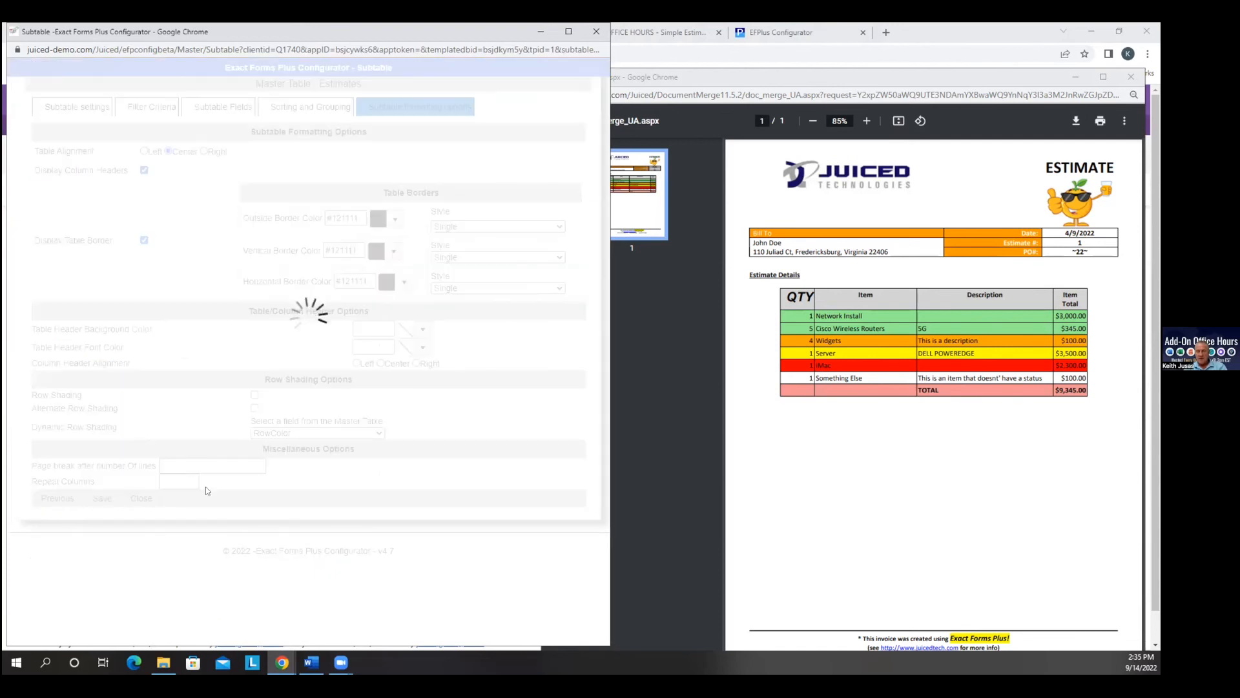
{"action": "left_click", "coordinate": [597, 31]}
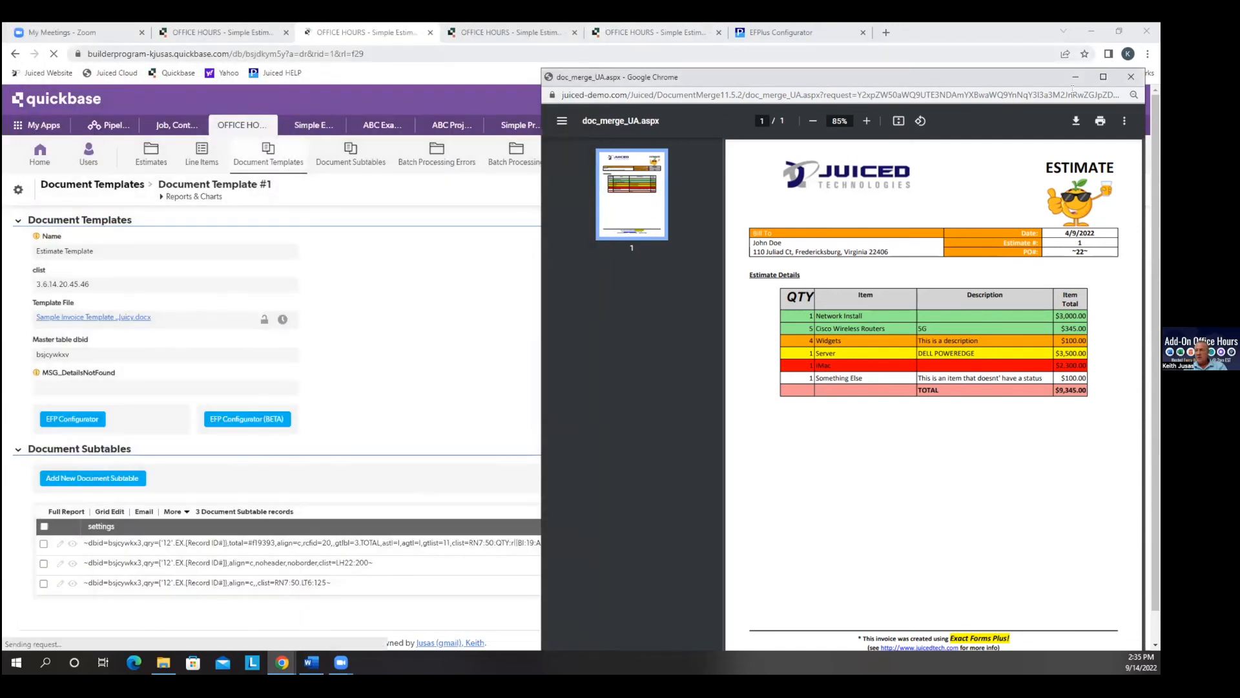
- Regenerate the EFP document for the six-item pending estimate, check its Item Status grouping, and close the document
{"action": "left_click", "coordinate": [219, 46]}
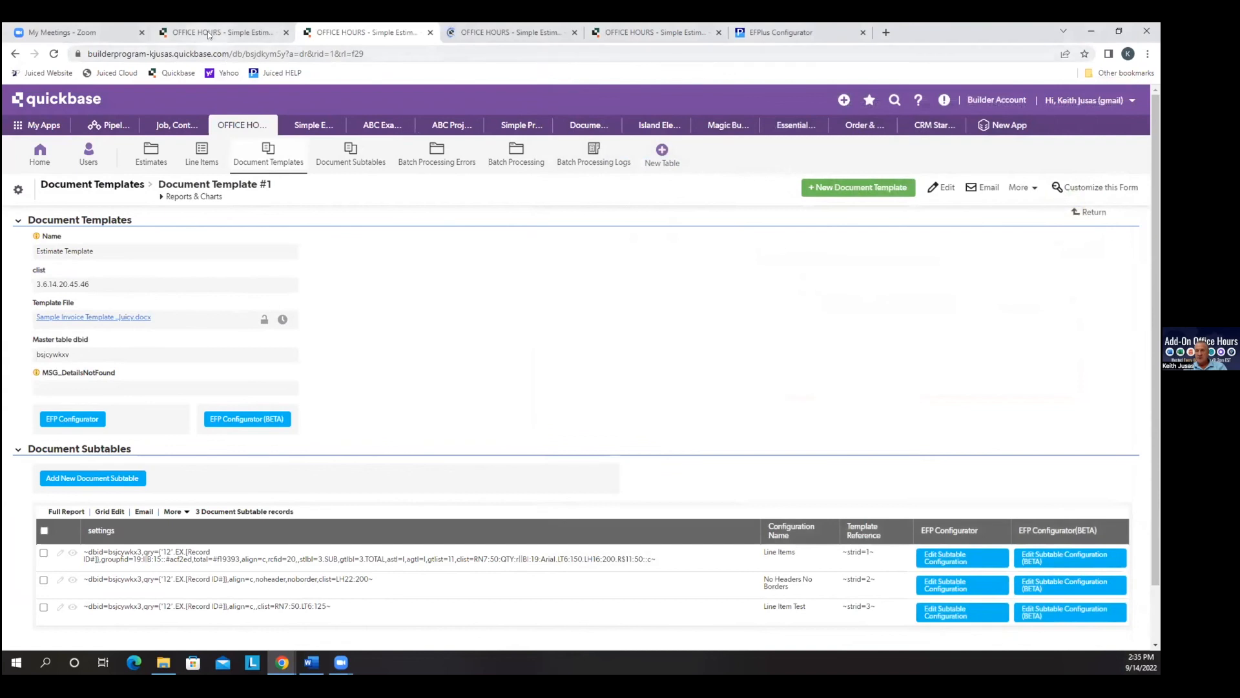
{"action": "left_click", "coordinate": [208, 31]}
{"action": "left_click", "coordinate": [141, 155]}
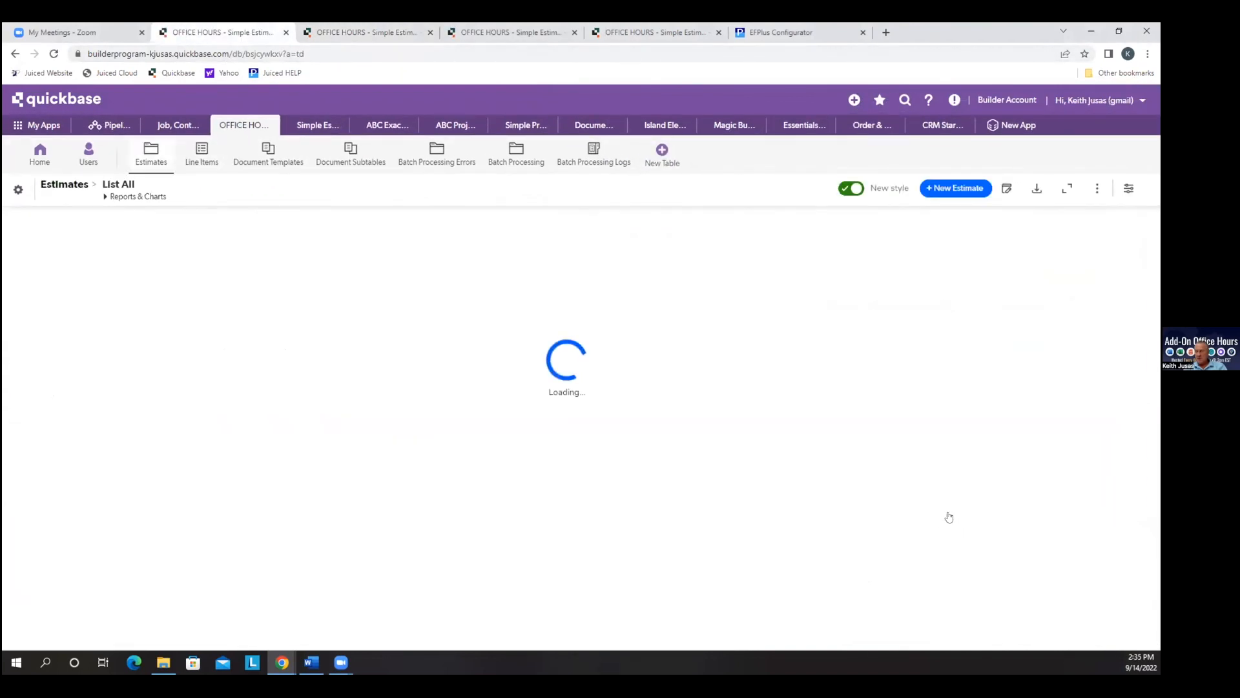
{"action": "left_click", "coordinate": [1073, 451]}
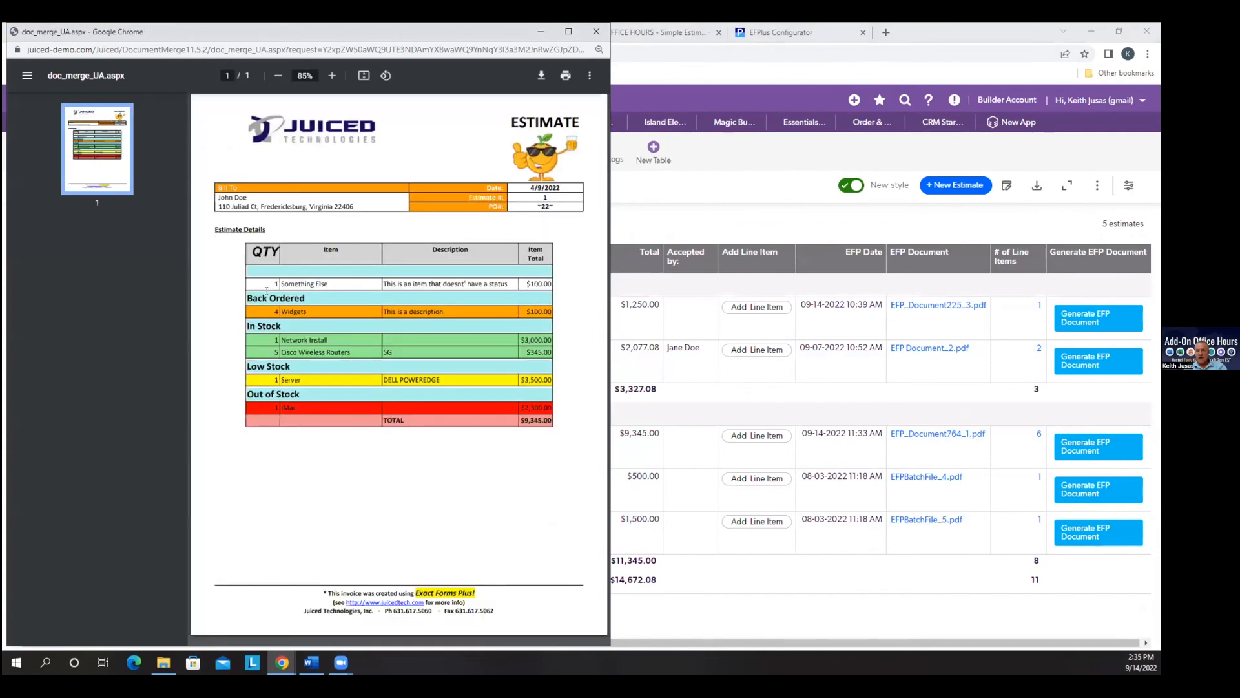
{"action": "left_click_drag", "start_coordinate": [306, 294], "coordinate": [248, 297]}
{"action": "left_click", "coordinate": [277, 298]}
{"action": "left_click", "coordinate": [595, 31]}
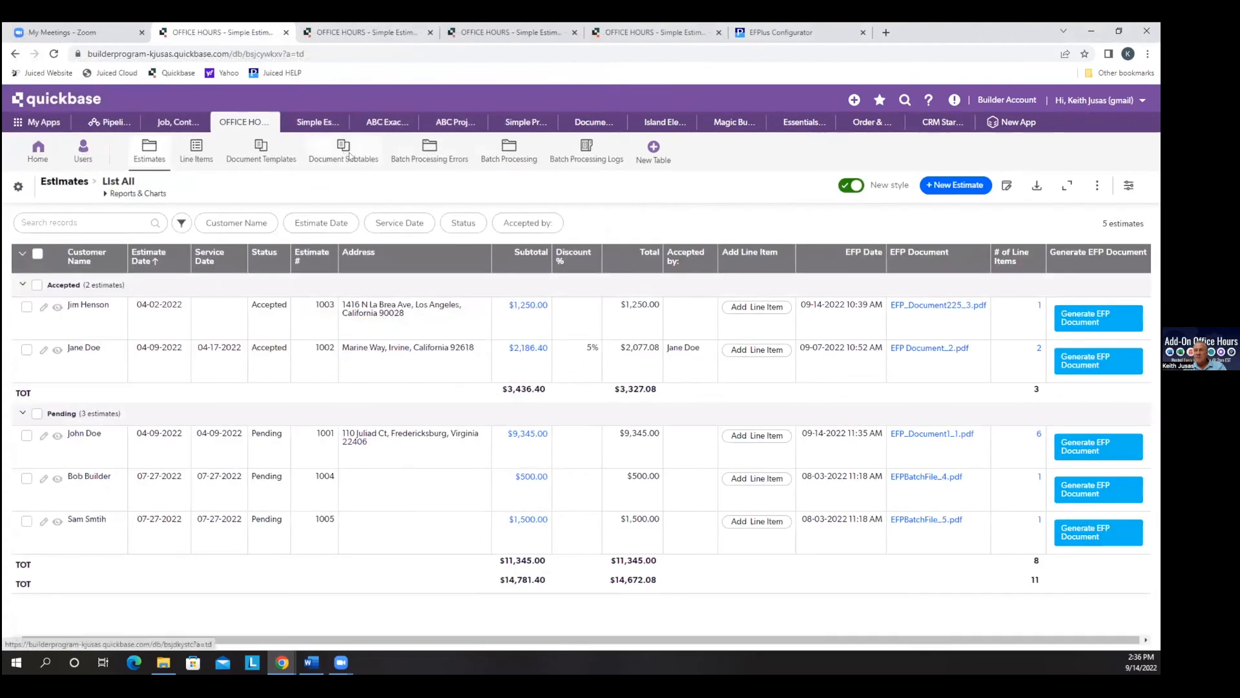
- Reopen the beta configuration of the Line Items subtable from the Estimate Template record and bring up its subtotal label options
{"action": "right_click", "coordinate": [345, 155]}
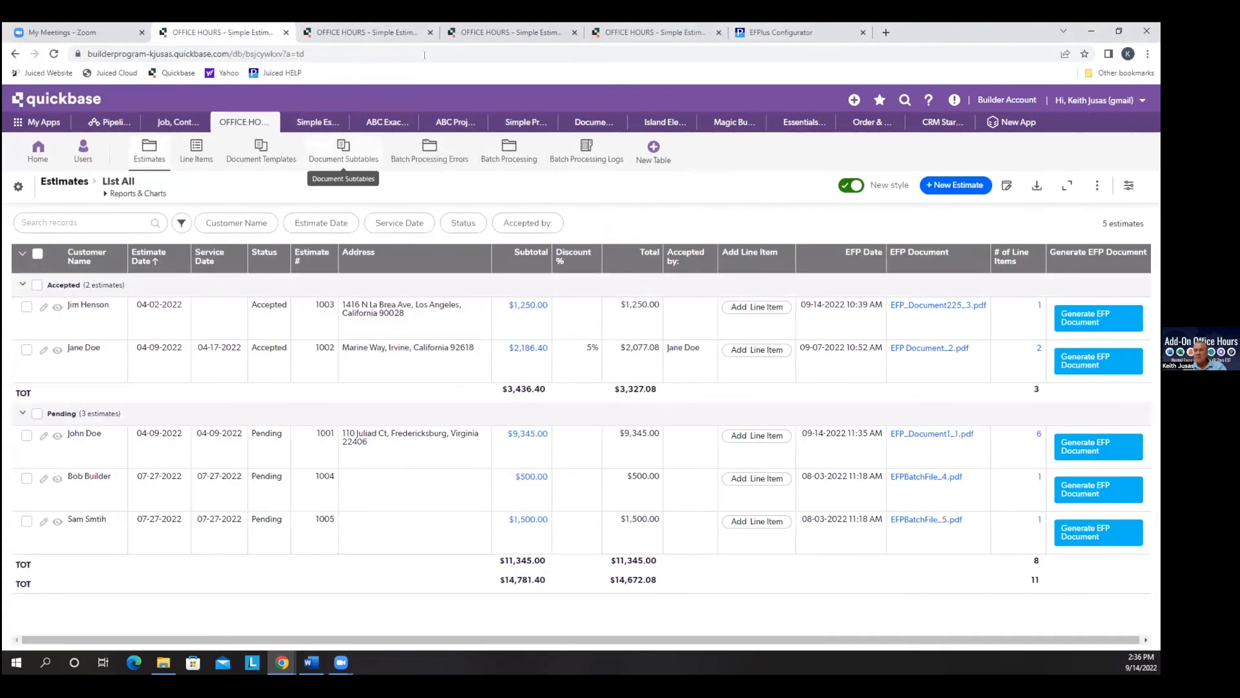
{"action": "left_click", "coordinate": [345, 32]}
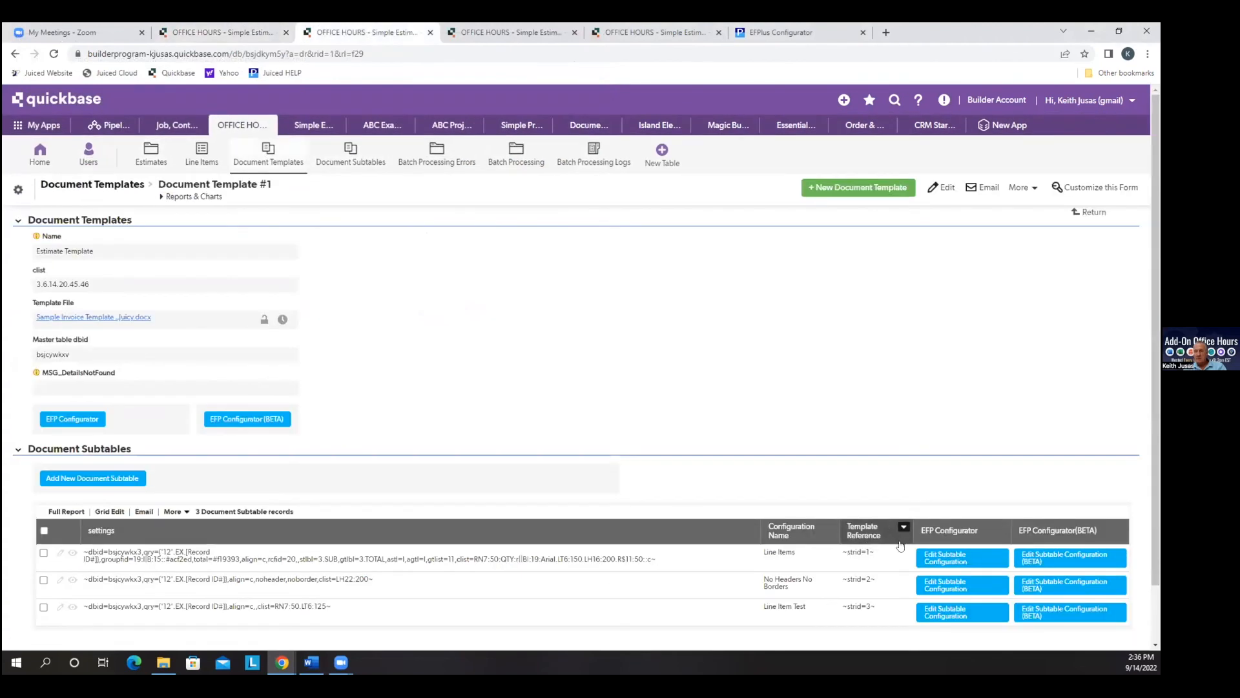
{"action": "left_click", "coordinate": [1032, 558]}
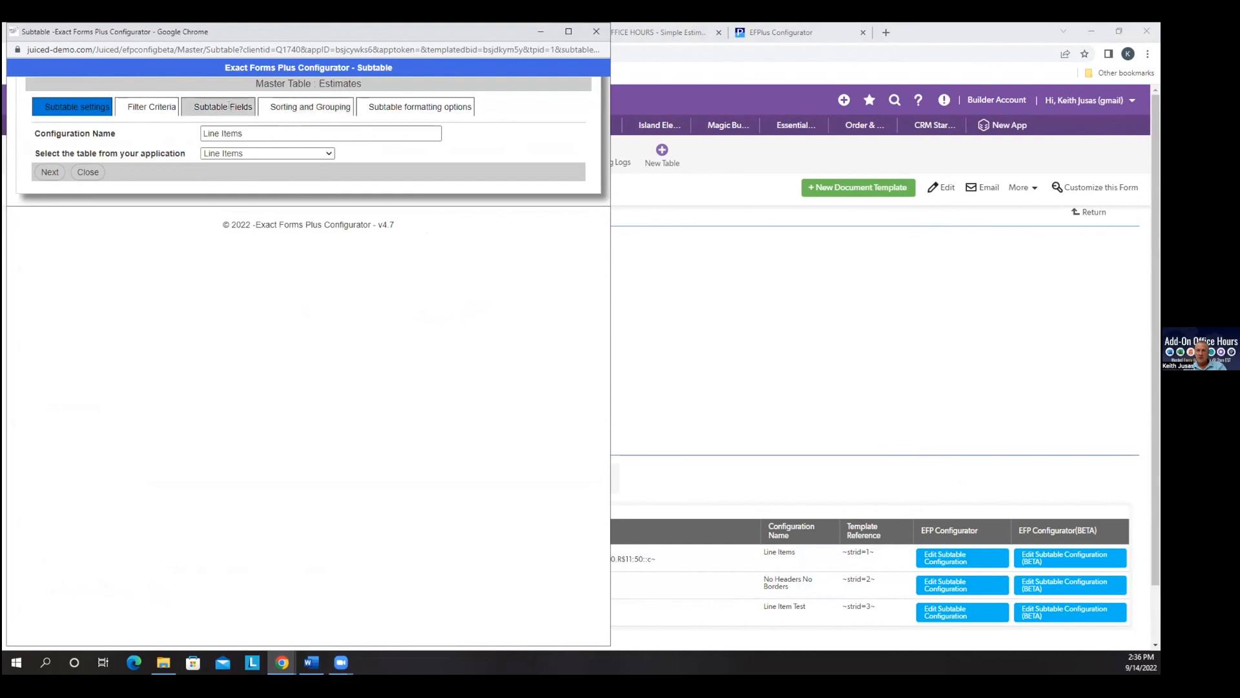
{"action": "left_click", "coordinate": [229, 106]}
{"action": "left_click", "coordinate": [309, 106]}
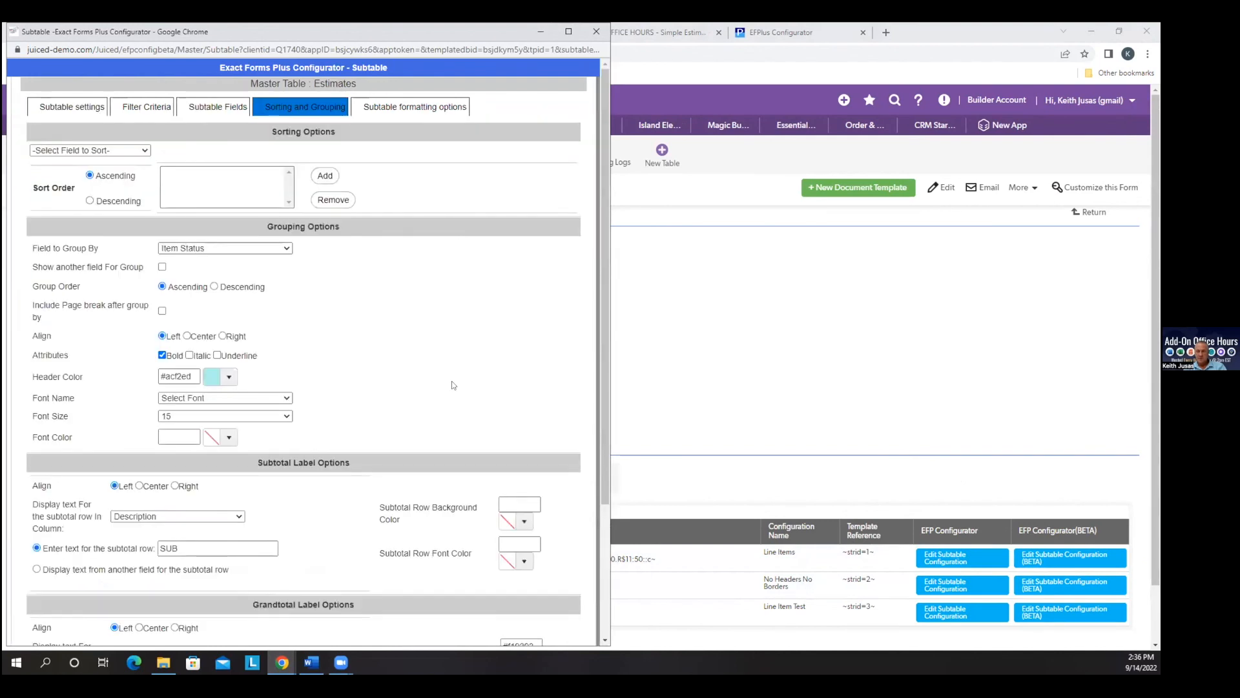
{"action": "scroll", "coordinate": [446, 375], "scroll_direction": "down", "scroll_amount": 3}
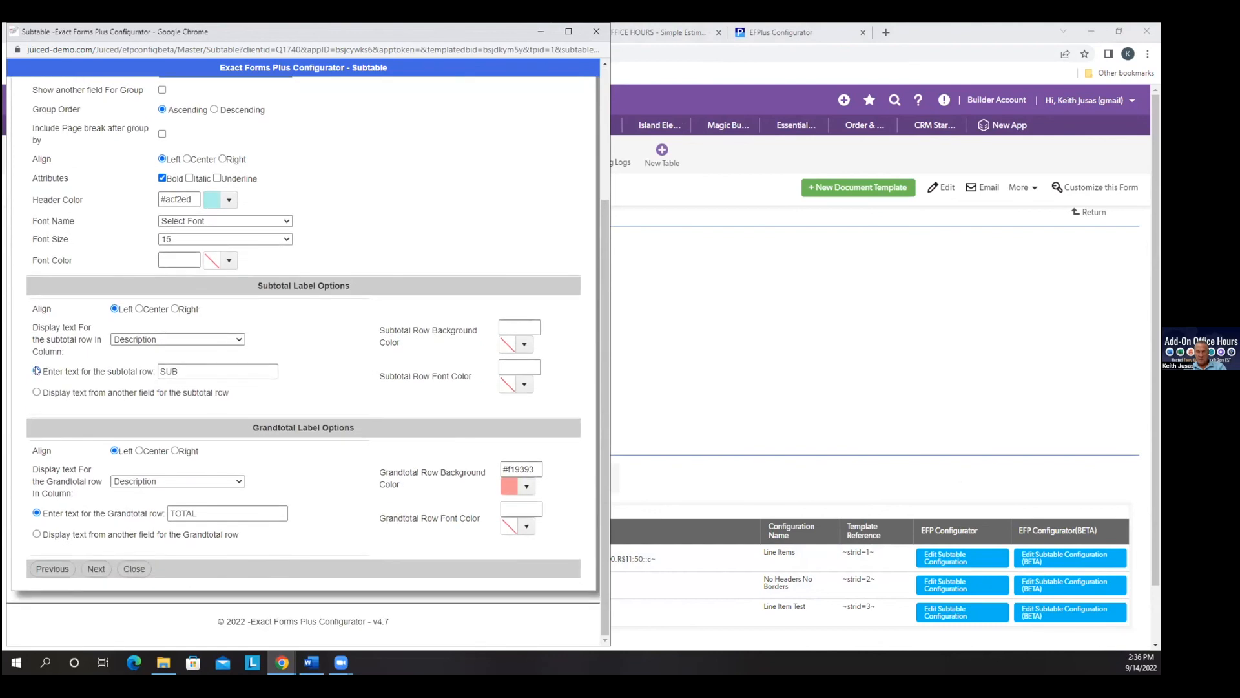
- Reselect Description as the subtotal label's column and re-enter SUB as its text
{"action": "left_click", "coordinate": [219, 339]}
{"action": "left_click", "coordinate": [218, 351]}
{"action": "left_click", "coordinate": [232, 340]}
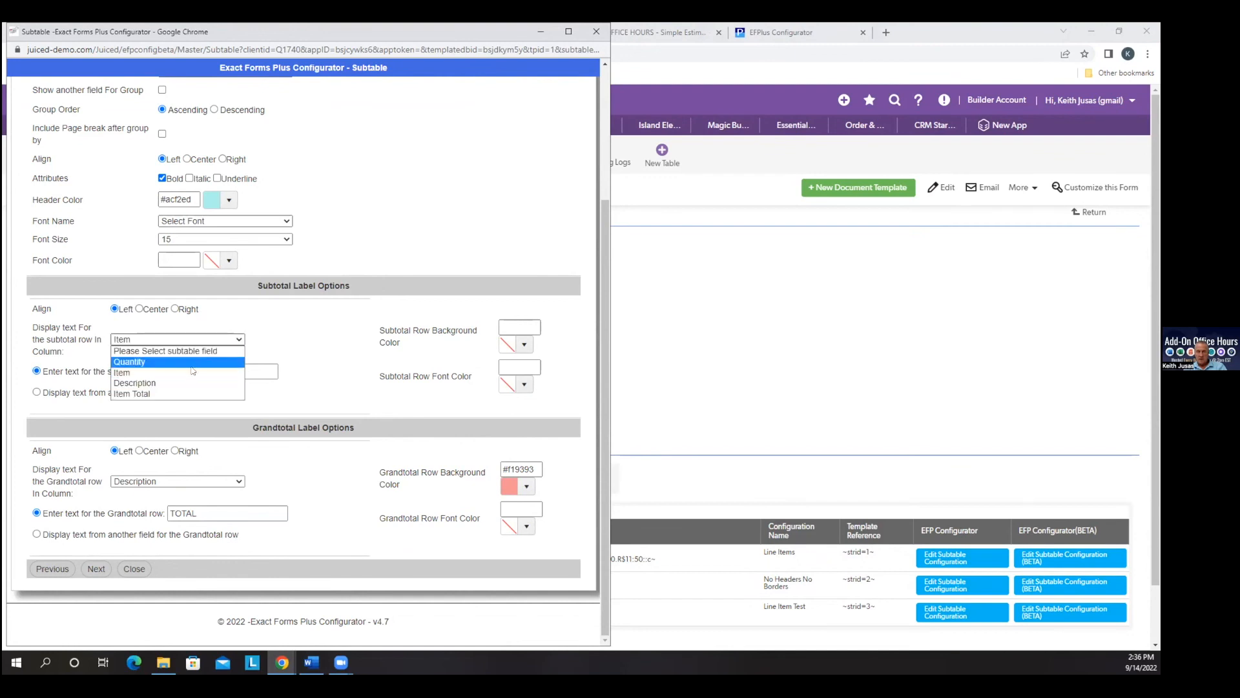
{"action": "left_click", "coordinate": [188, 384]}
{"action": "left_click", "coordinate": [213, 372]}
{"action": "type", "text": "SUB"}
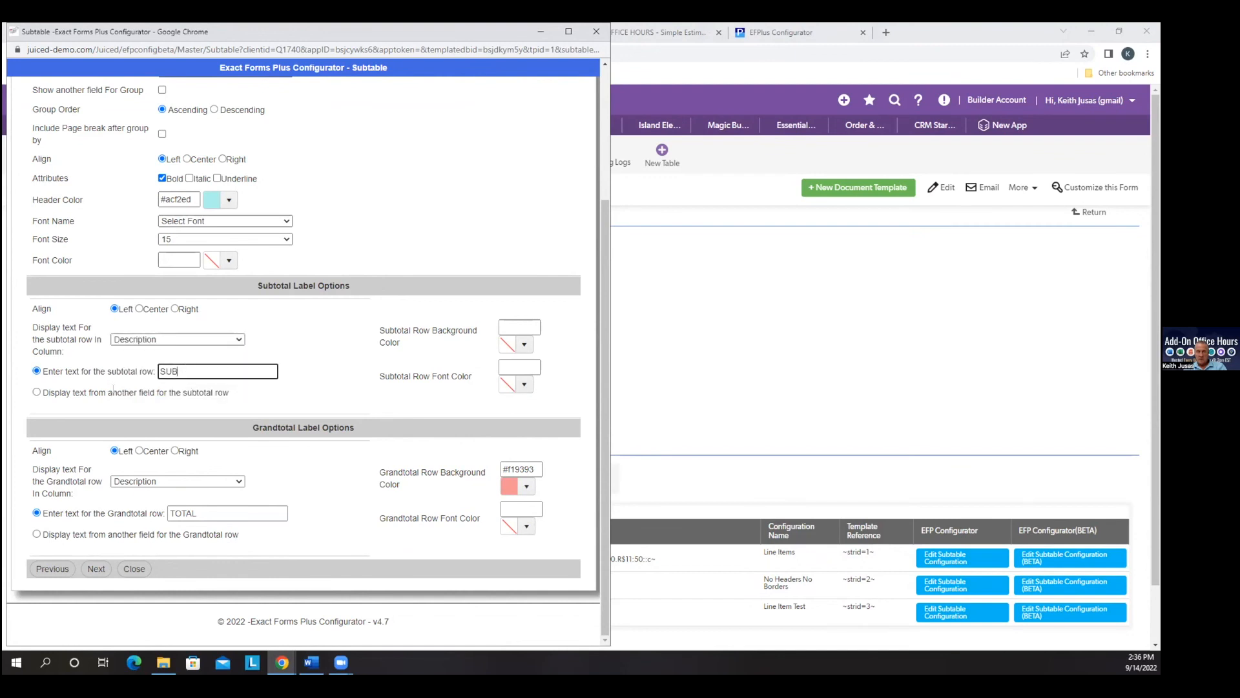
- Save the Line Items configuration with the re-entered subtotal label
{"action": "left_click", "coordinate": [97, 568]}
{"action": "left_click", "coordinate": [99, 505]}
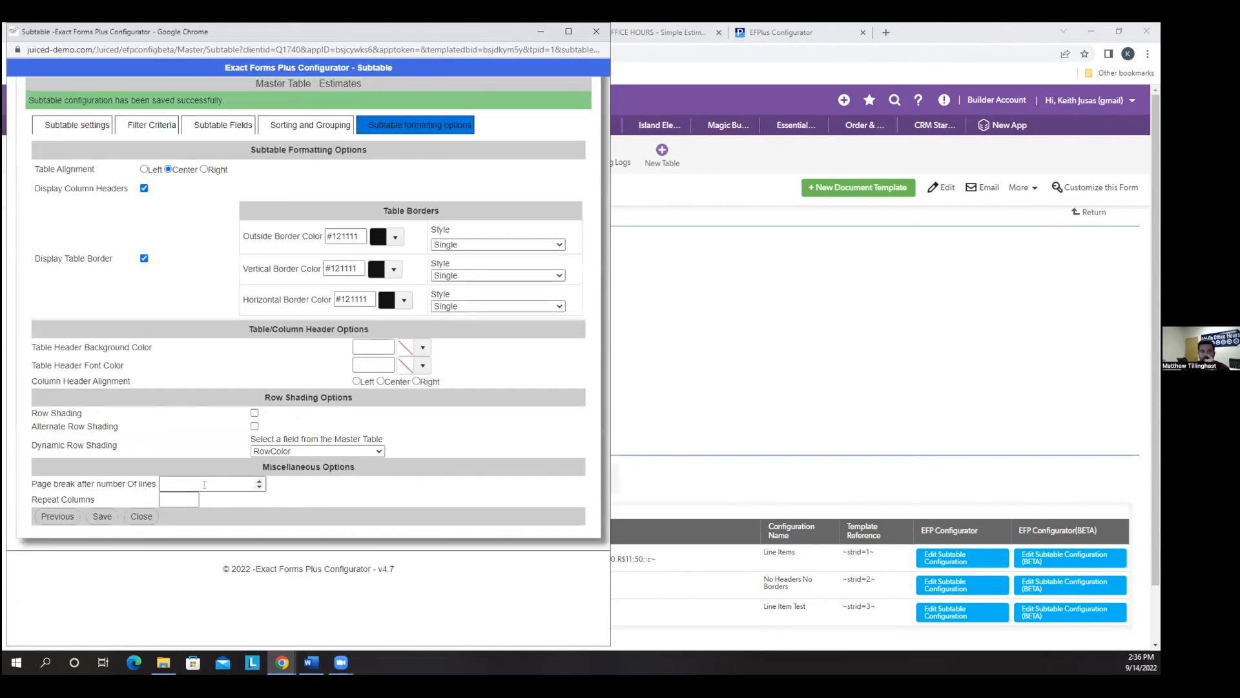
{"action": "left_click", "coordinate": [102, 516]}
- Recheck the subtotal label in the sorting and grouping settings, then save the subtable configuration again and close it
{"action": "left_click", "coordinate": [206, 123]}
{"action": "left_click", "coordinate": [304, 106]}
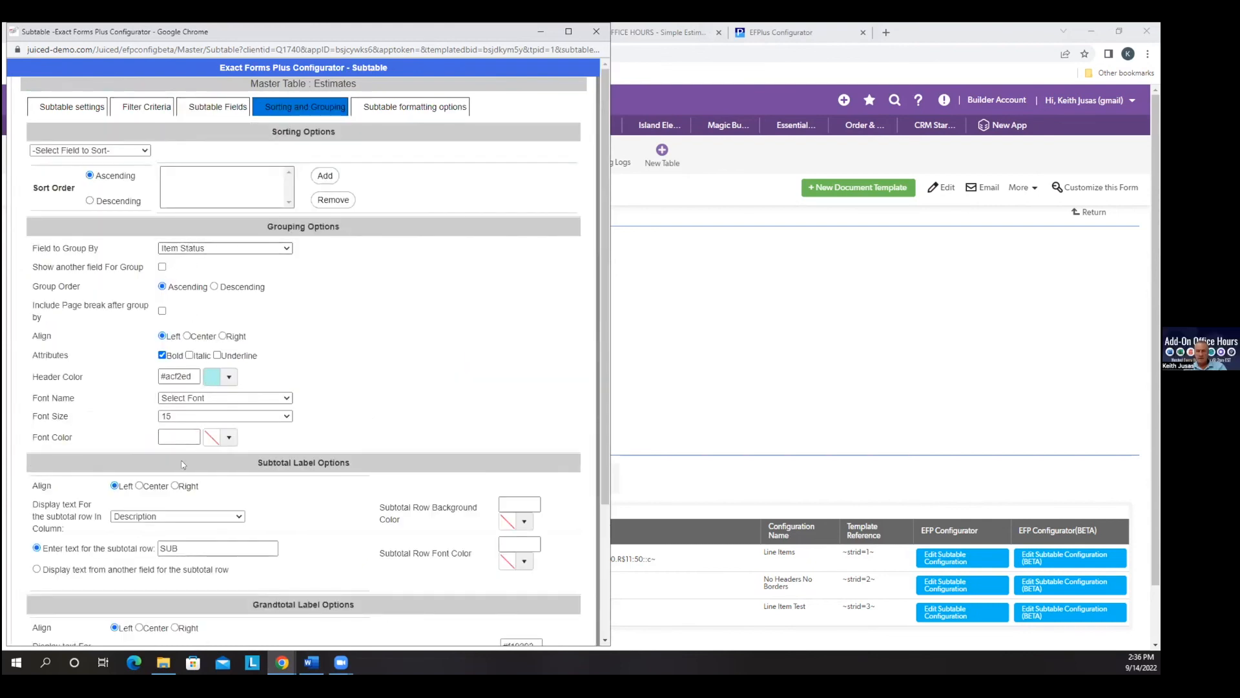
{"action": "scroll", "coordinate": [397, 387], "scroll_direction": "down", "scroll_amount": 5}
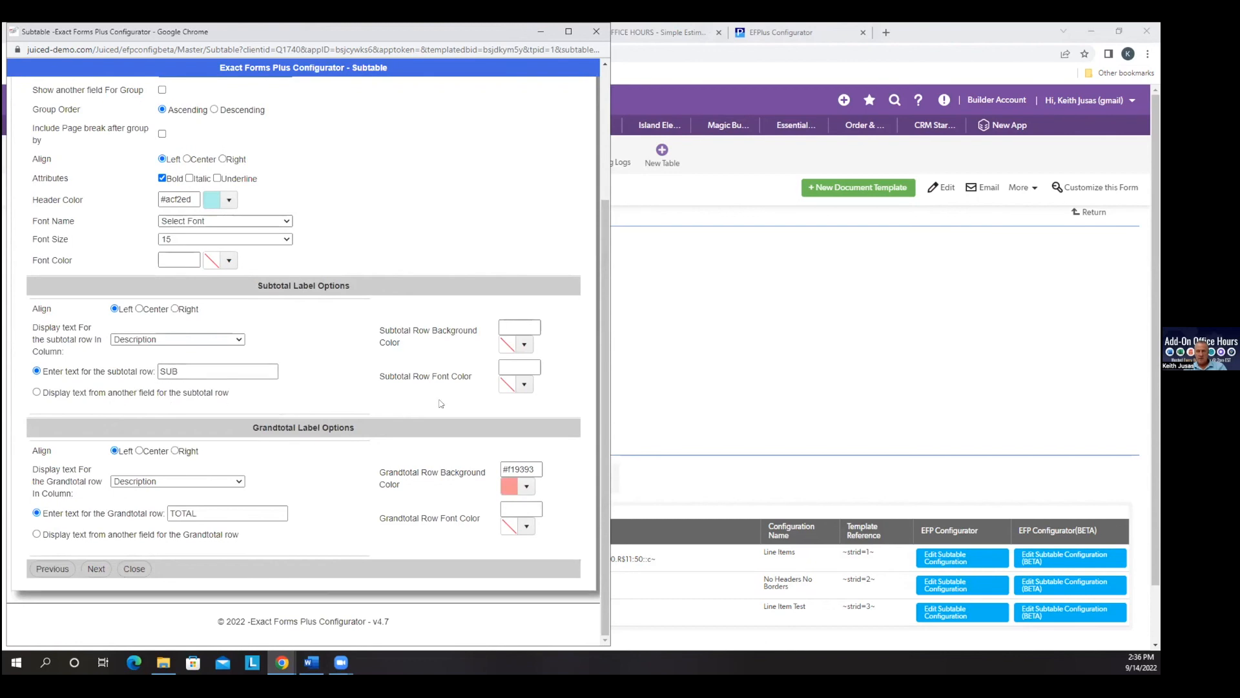
{"action": "left_click", "coordinate": [90, 571]}
{"action": "left_click", "coordinate": [102, 498]}
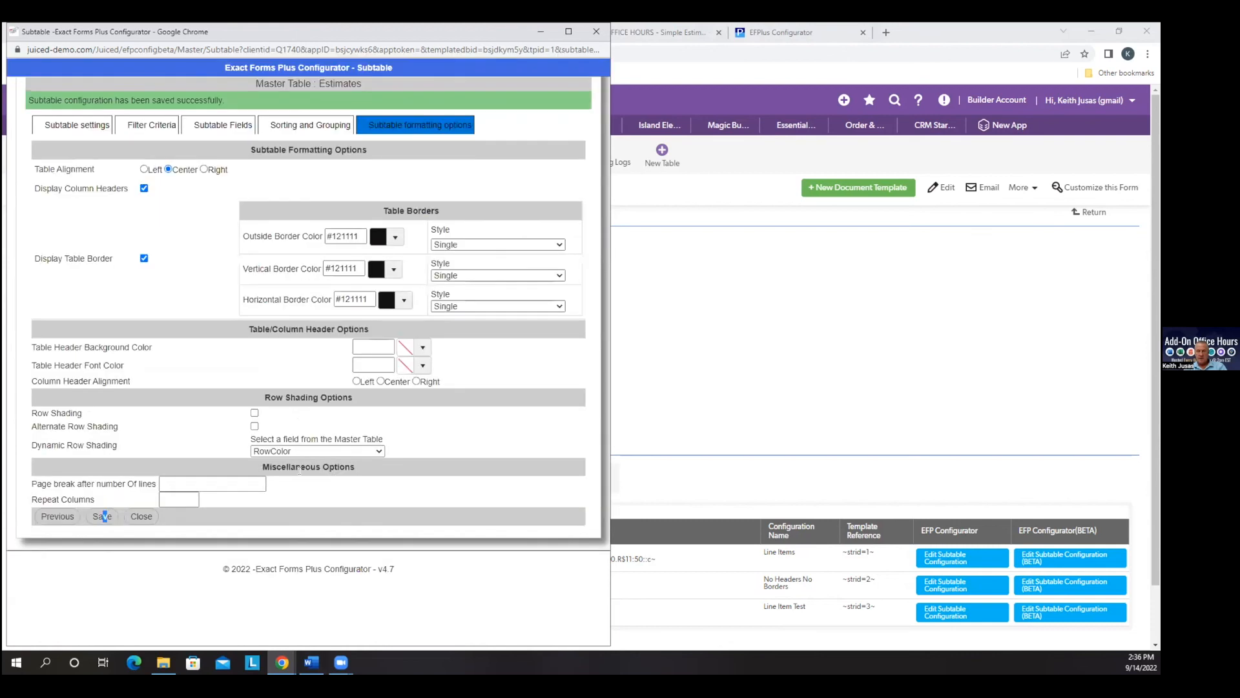
{"action": "left_click", "coordinate": [596, 31]}
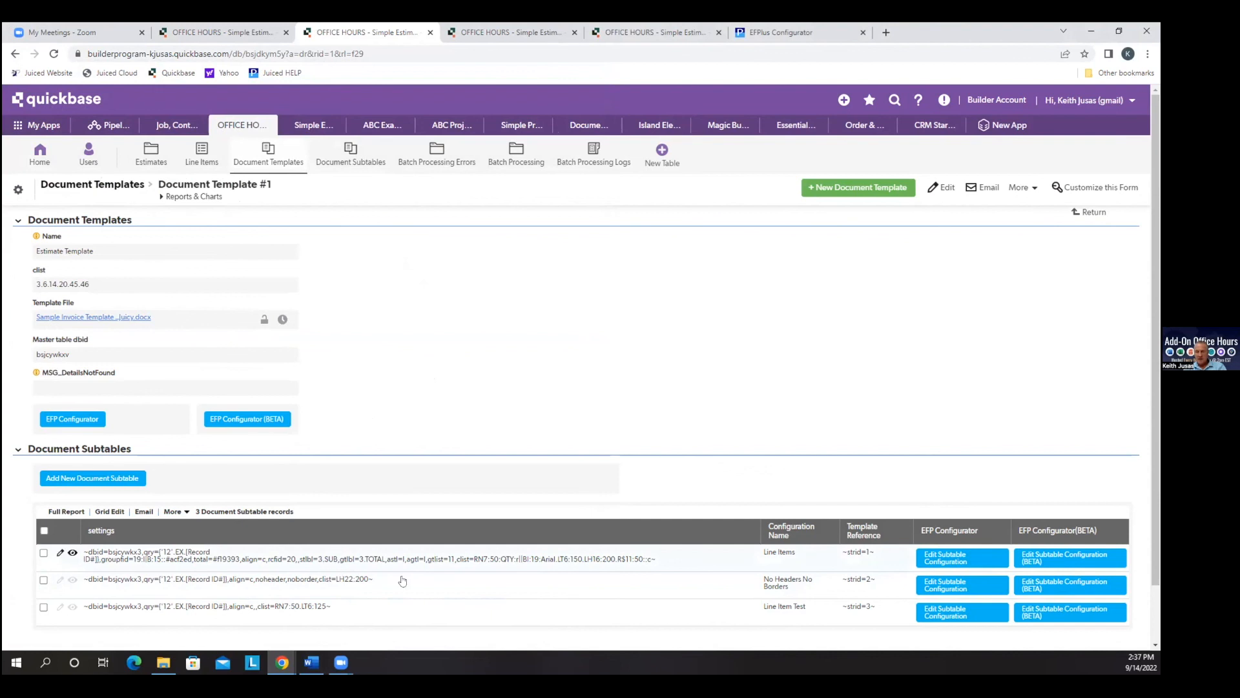
- Generate the EFP document for the pending $9,345.00 estimate, check the PDF's subtotal rows, and close it
{"action": "left_click", "coordinate": [220, 33]}
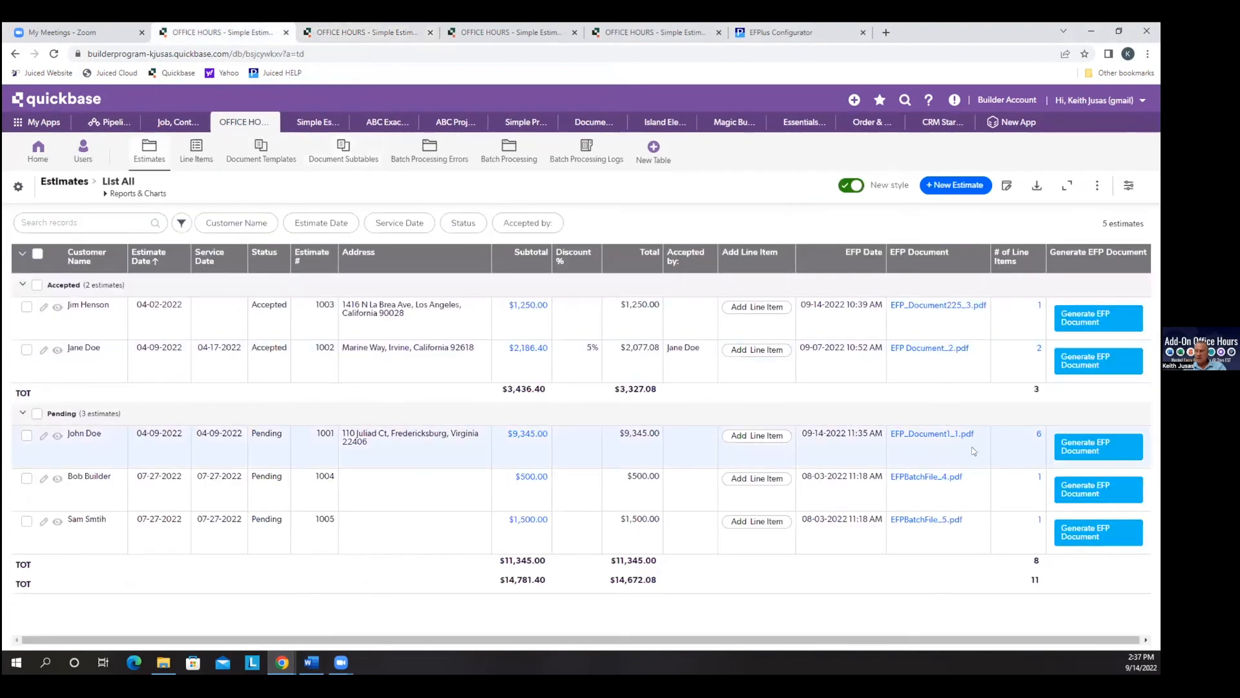
{"action": "left_click", "coordinate": [1080, 452]}
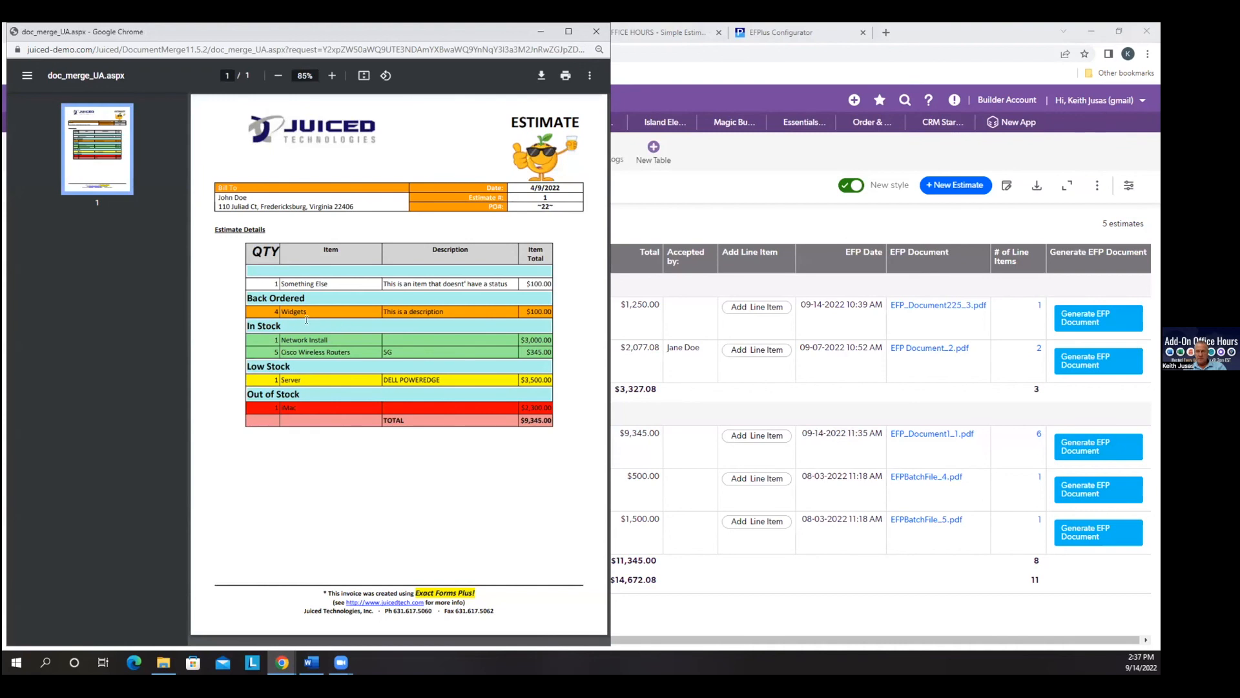
{"action": "left_click", "coordinate": [596, 33]}
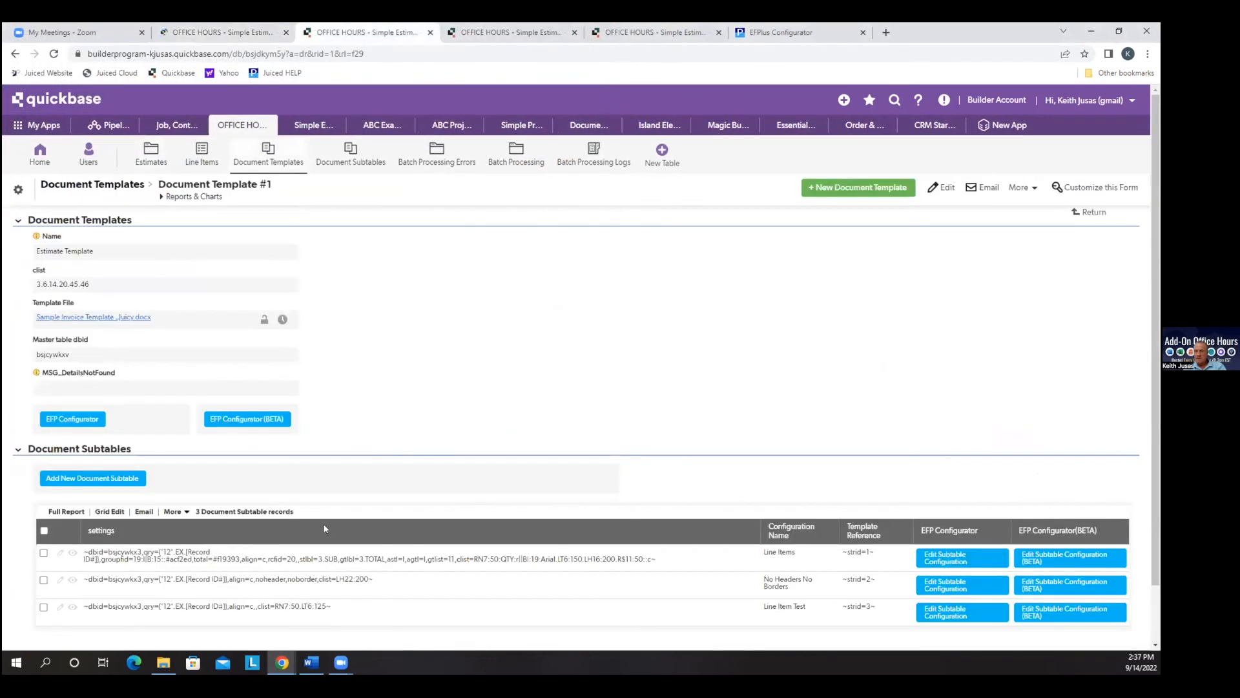
- Turn on Subtotal for the Item Total field in the Line Items beta subtable configuration, apply it and save the field changes
{"action": "left_click", "coordinate": [1070, 558]}
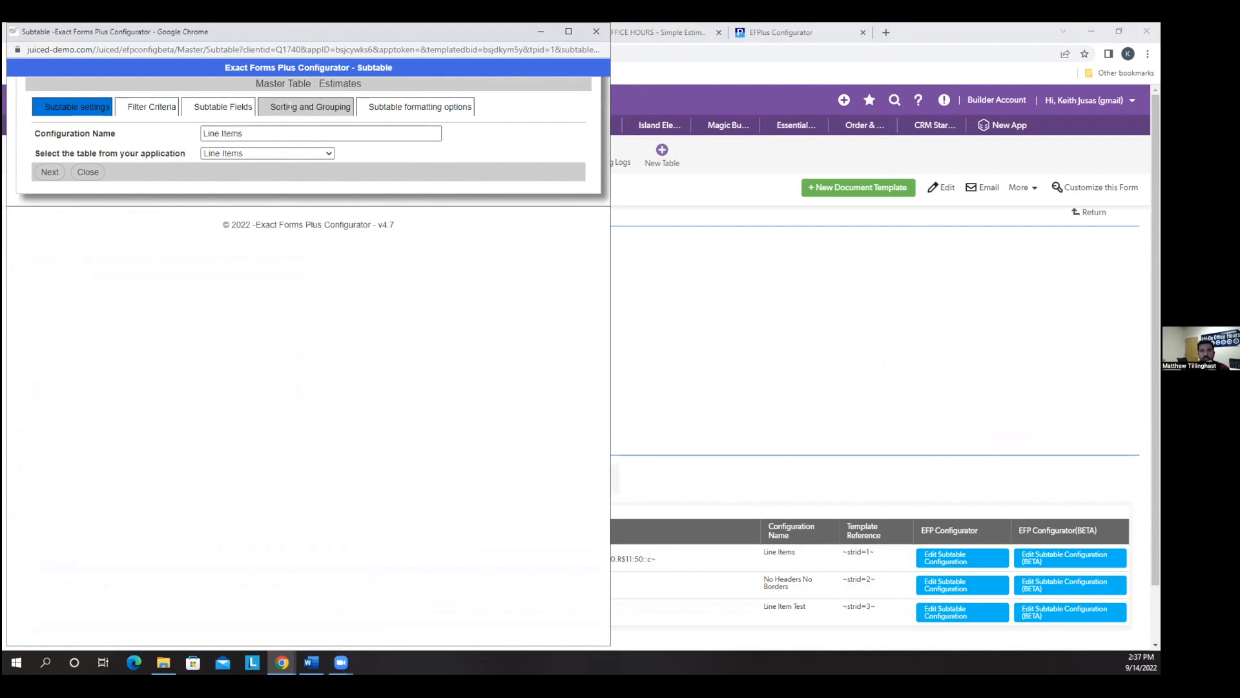
{"action": "left_click", "coordinate": [202, 107]}
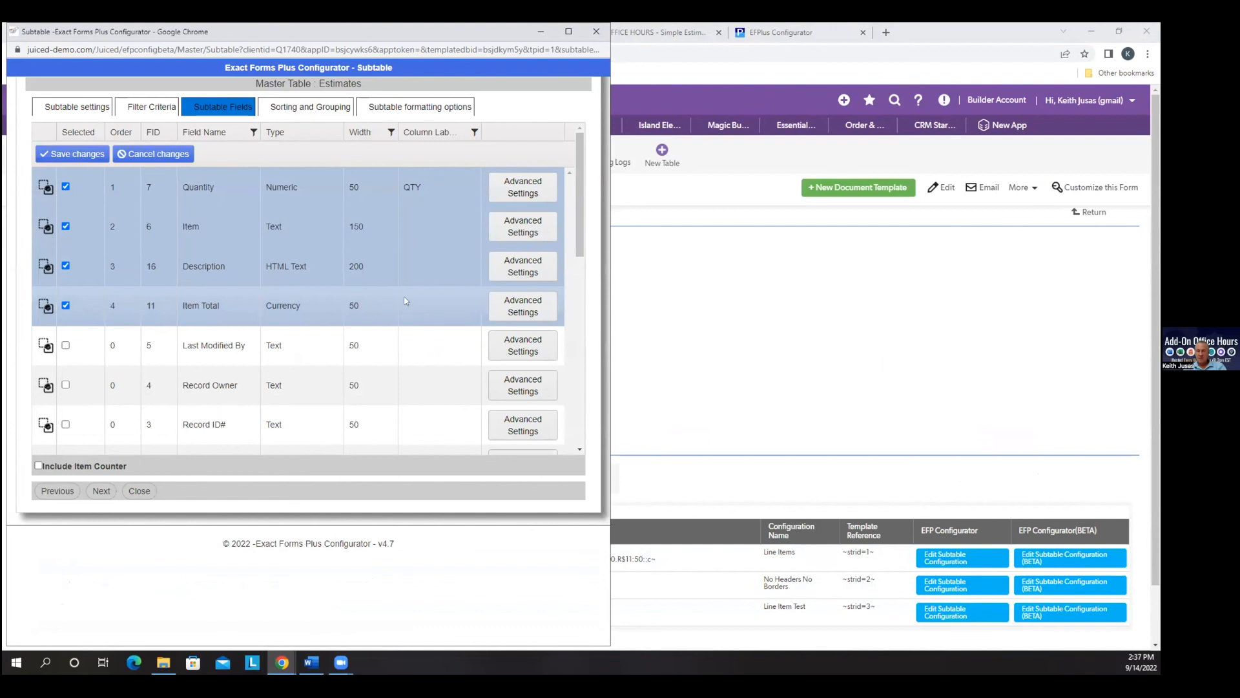
{"action": "left_click", "coordinate": [524, 306]}
{"action": "left_click", "coordinate": [305, 387]}
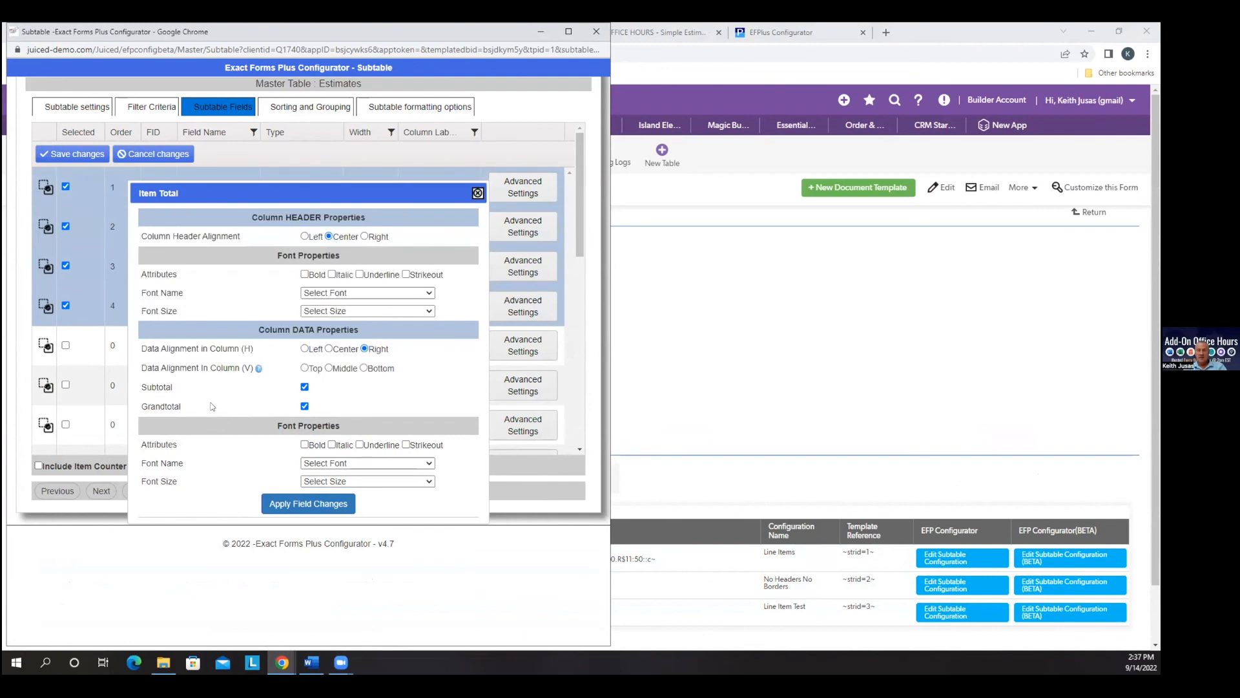
{"action": "left_click", "coordinate": [290, 505]}
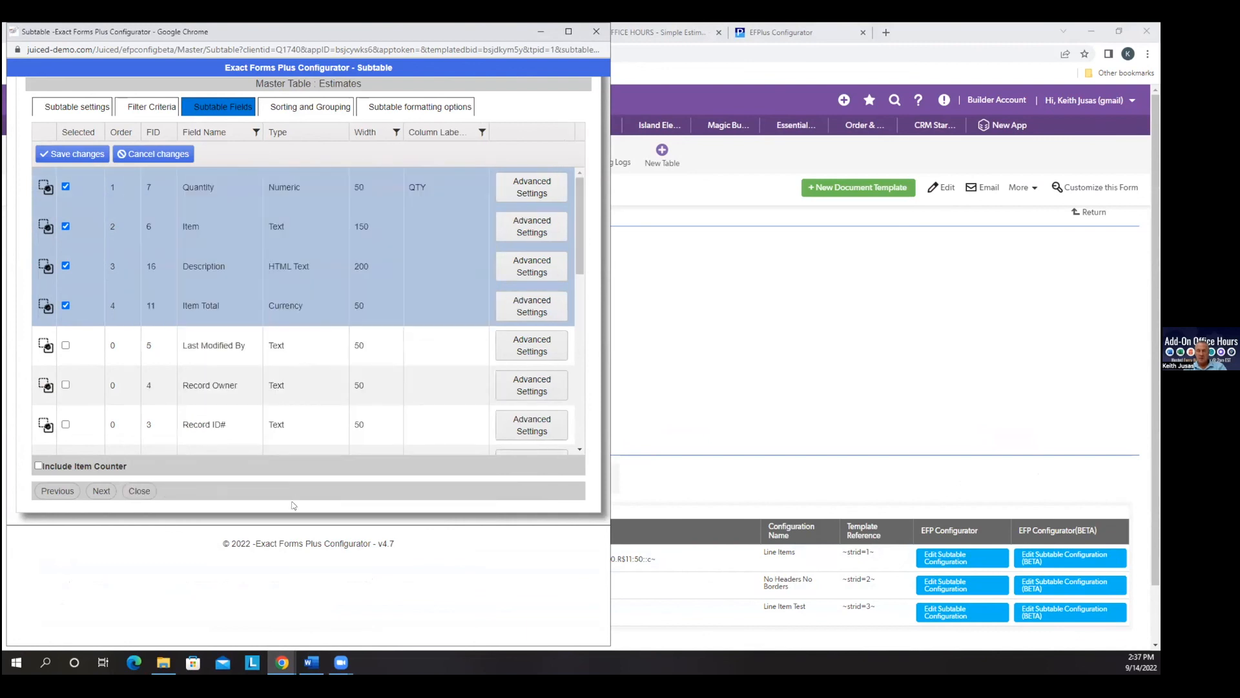
{"action": "left_click", "coordinate": [67, 154]}
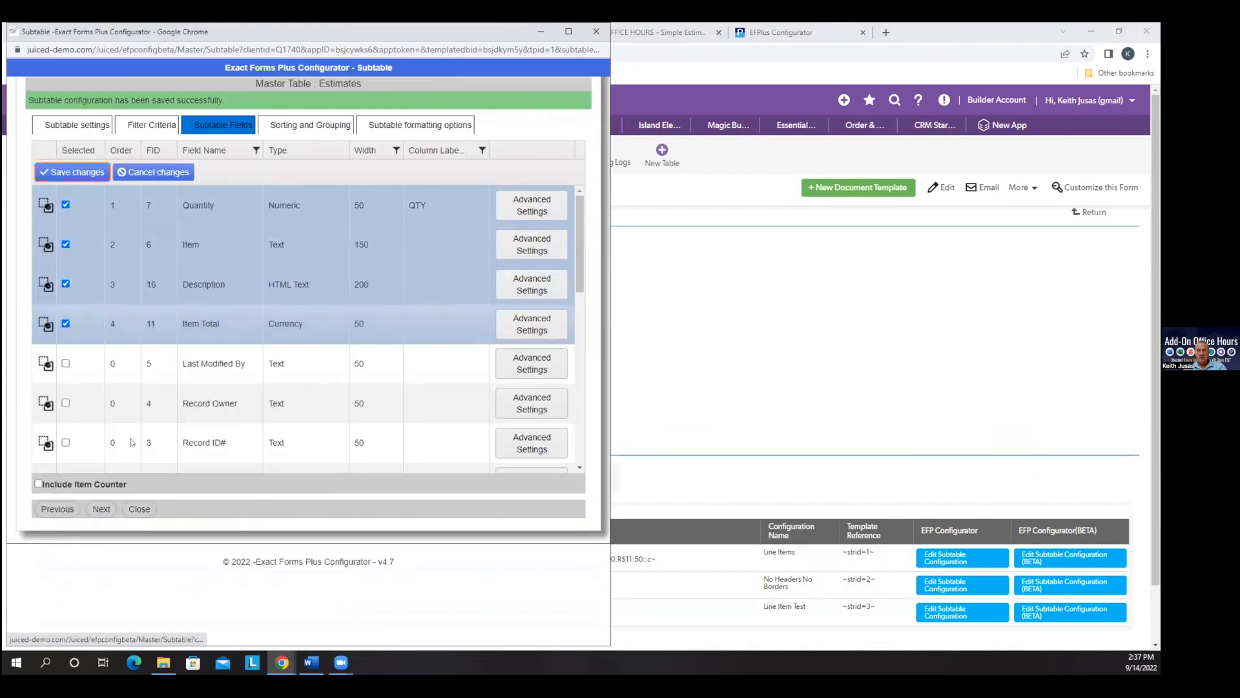
- Review the subtotal and grandtotal label options, save them by continuing to the formatting options, and close the subtable configuration
{"action": "left_click", "coordinate": [101, 509]}
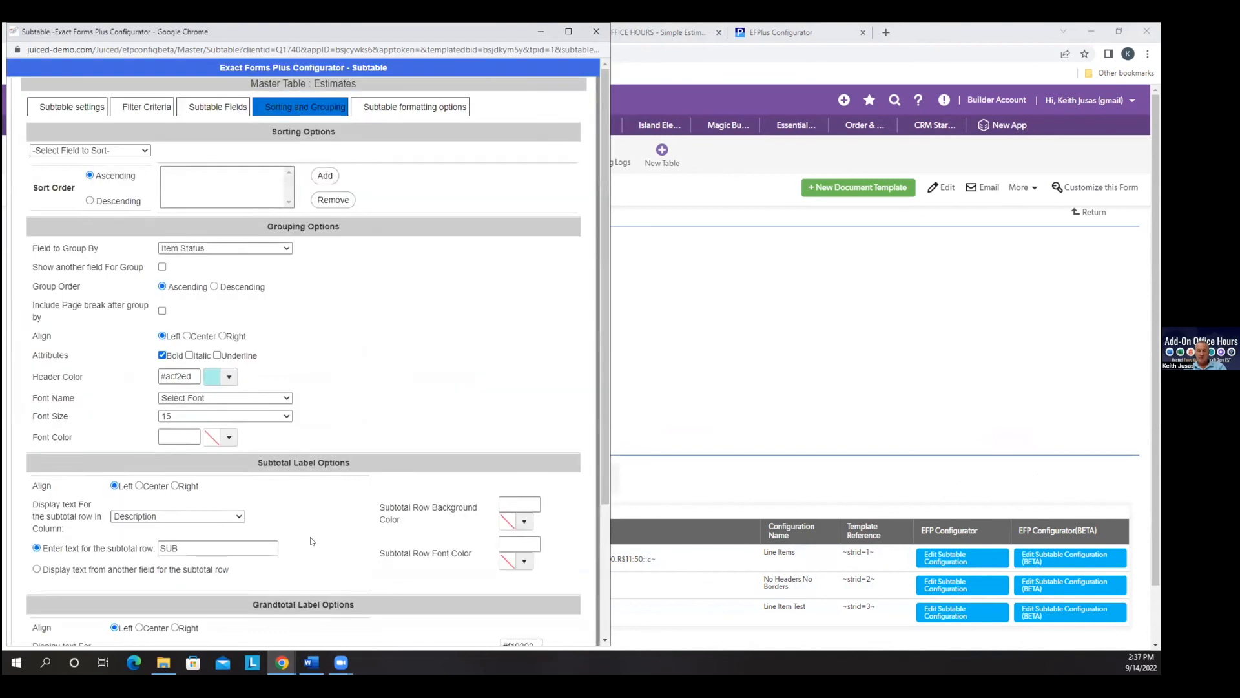
{"action": "scroll", "coordinate": [217, 300], "scroll_direction": "down", "scroll_amount": 3}
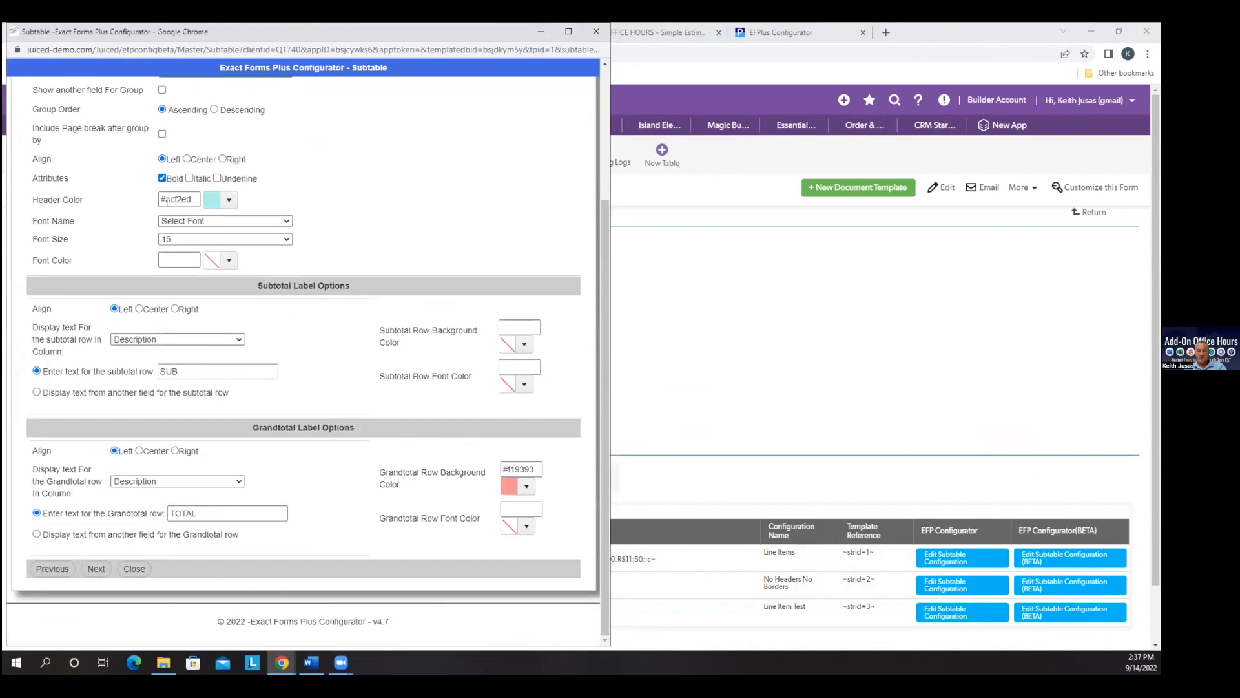
{"action": "left_click", "coordinate": [97, 568]}
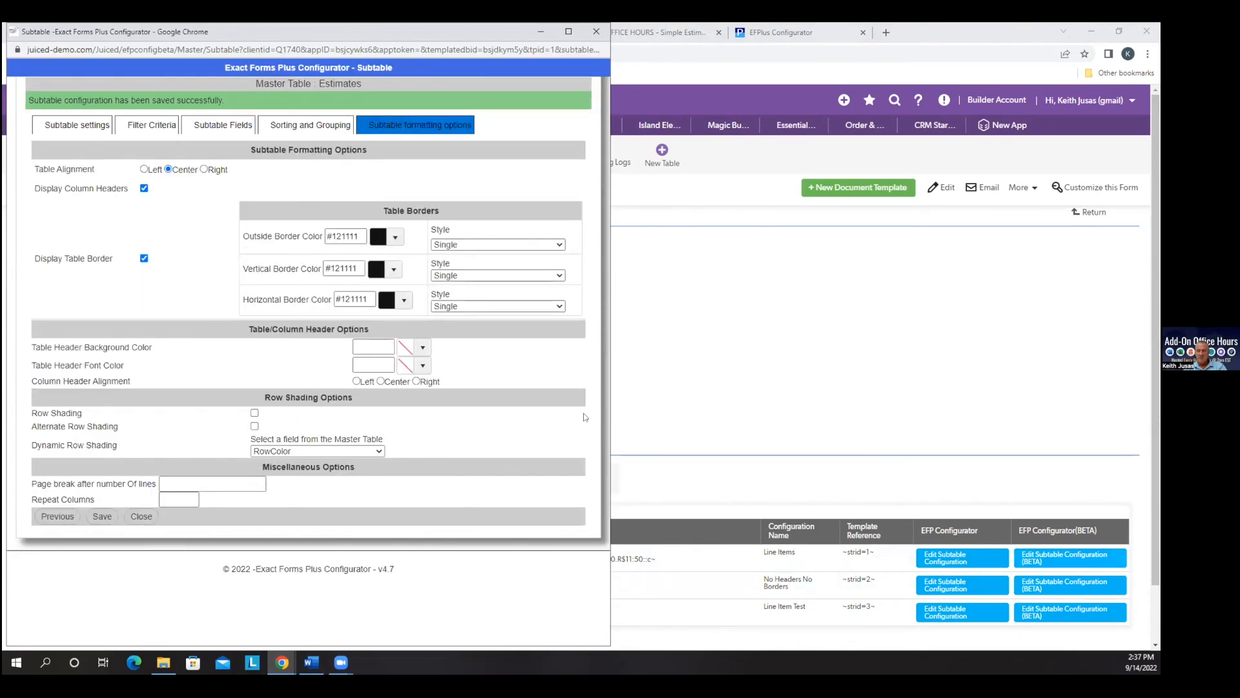
{"action": "left_click", "coordinate": [141, 516]}
- Regenerate the EFP document for the pending $9,345.00 estimate, examine its group headings, subtotals and grandtotal, and close it
{"action": "left_click", "coordinate": [198, 32]}
{"action": "left_click", "coordinate": [1091, 447]}
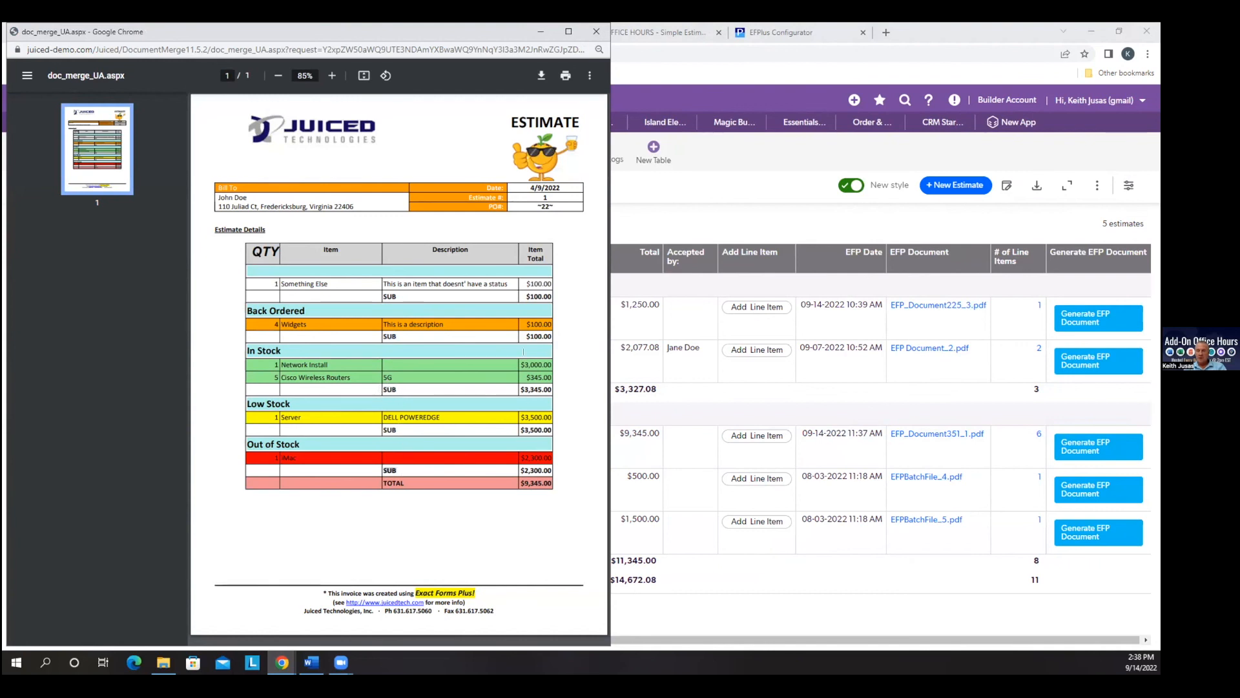
{"action": "left_click_drag", "start_coordinate": [283, 351], "coordinate": [251, 351]}
{"action": "left_click_drag", "start_coordinate": [520, 483], "coordinate": [549, 483]}
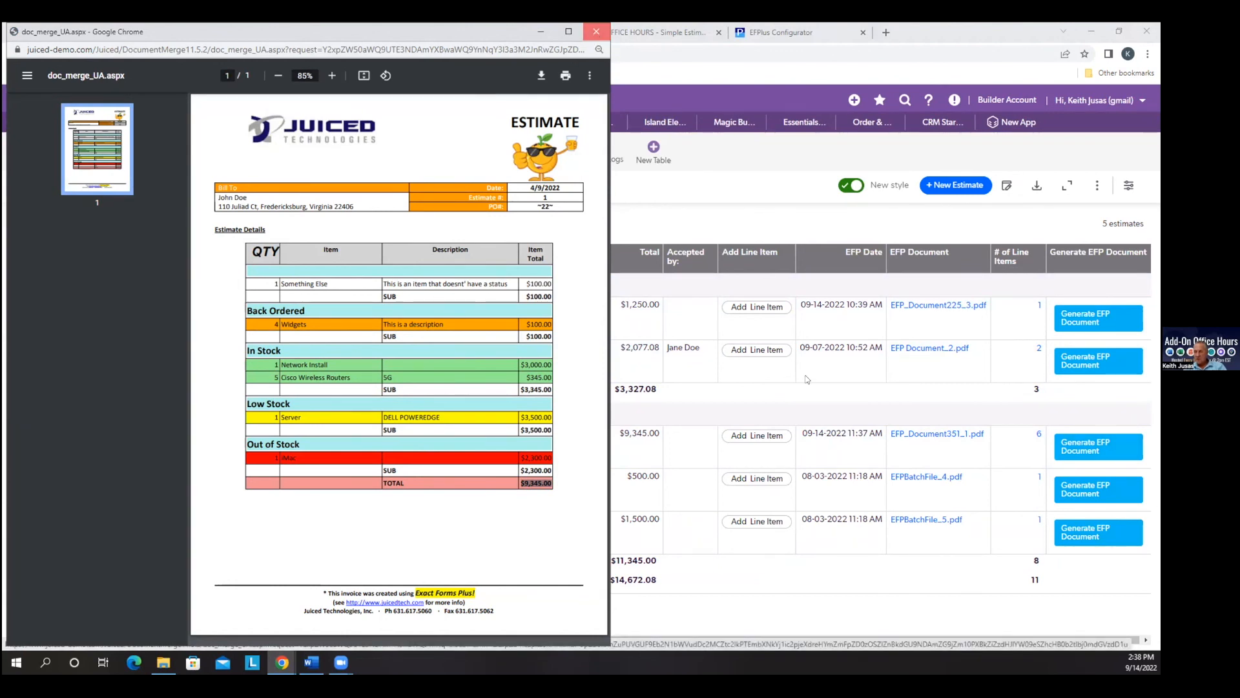
{"action": "left_click", "coordinate": [595, 34]}
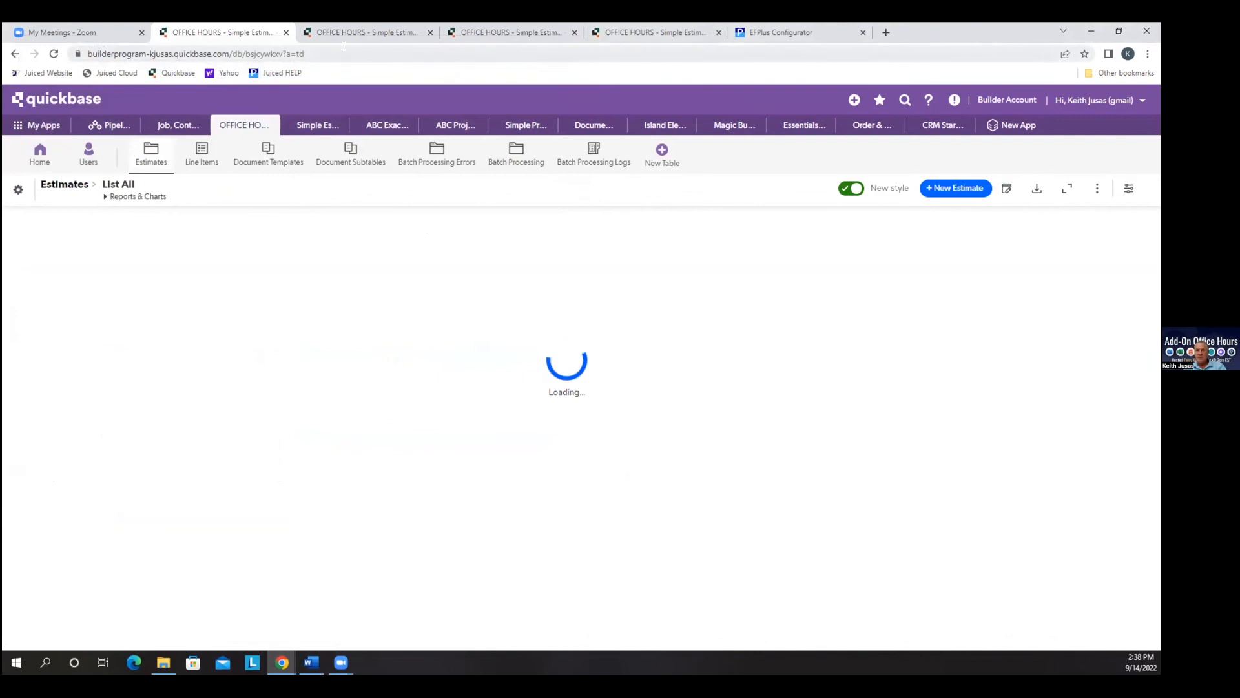
- Set the test parameter to y in the formula of the Estimates table's Generate EFP Document field and save the field
{"action": "left_click", "coordinate": [374, 31]}
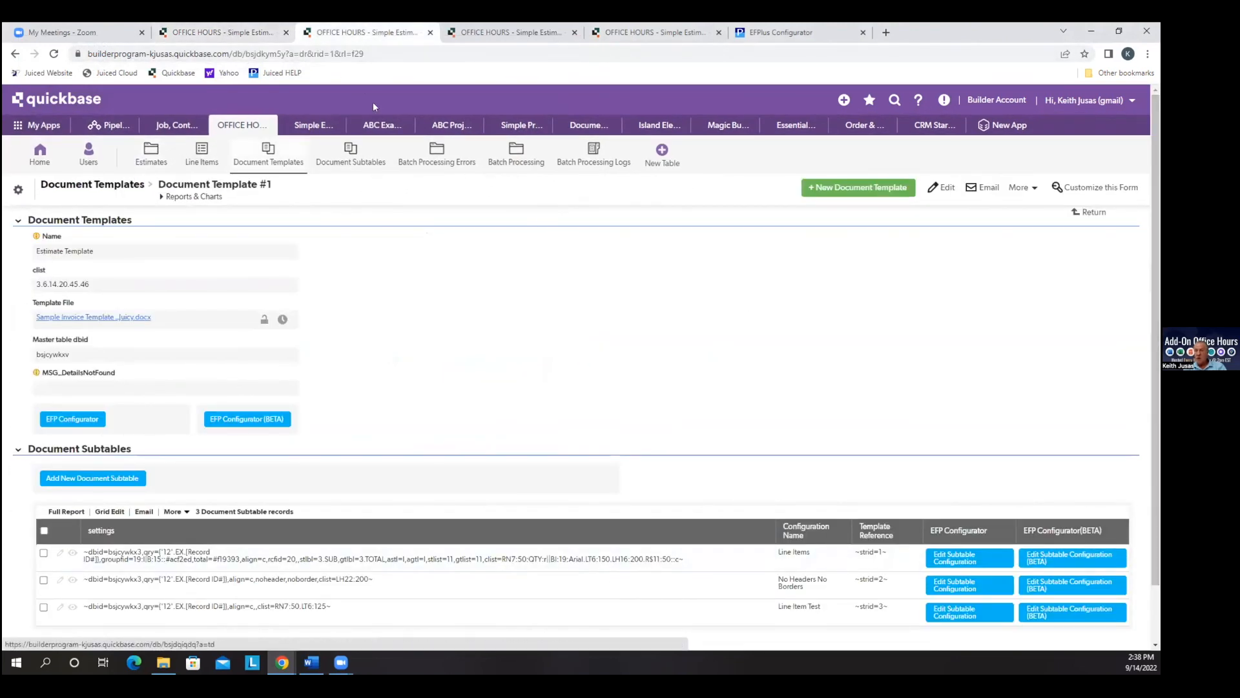
{"action": "left_click", "coordinate": [207, 38]}
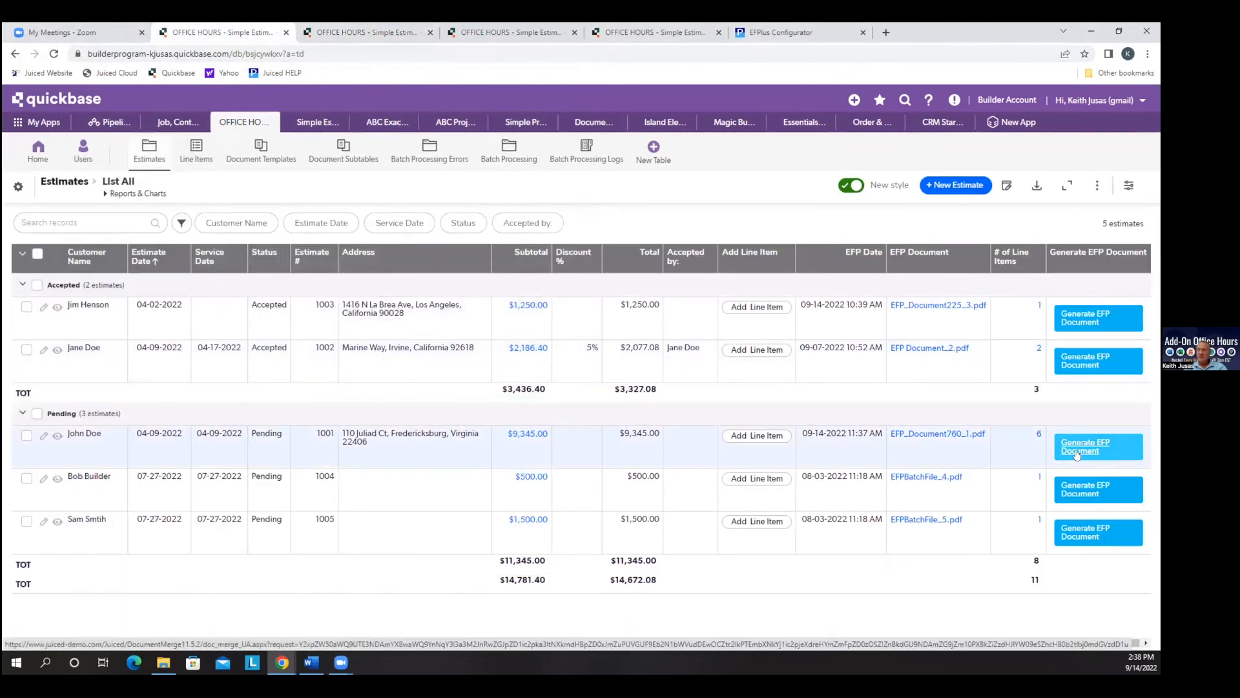
{"action": "left_click", "coordinate": [1141, 258]}
{"action": "left_click", "coordinate": [1098, 376]}
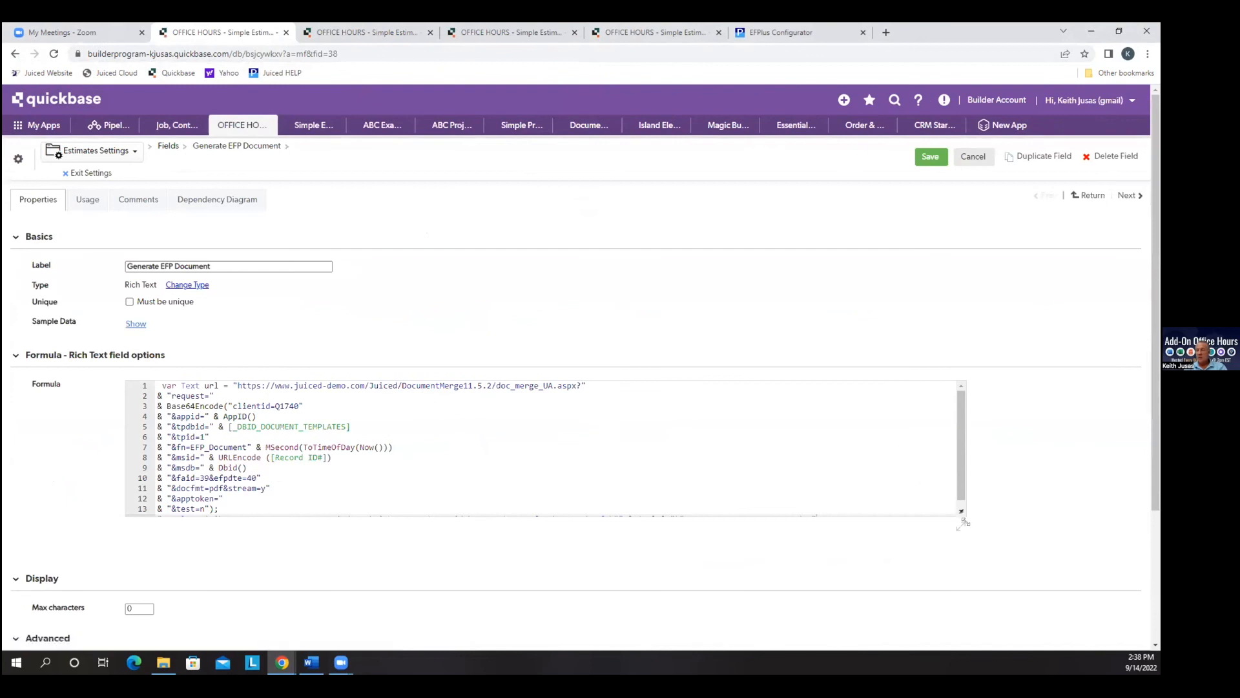
{"action": "left_click_drag", "start_coordinate": [963, 522], "coordinate": [997, 584]}
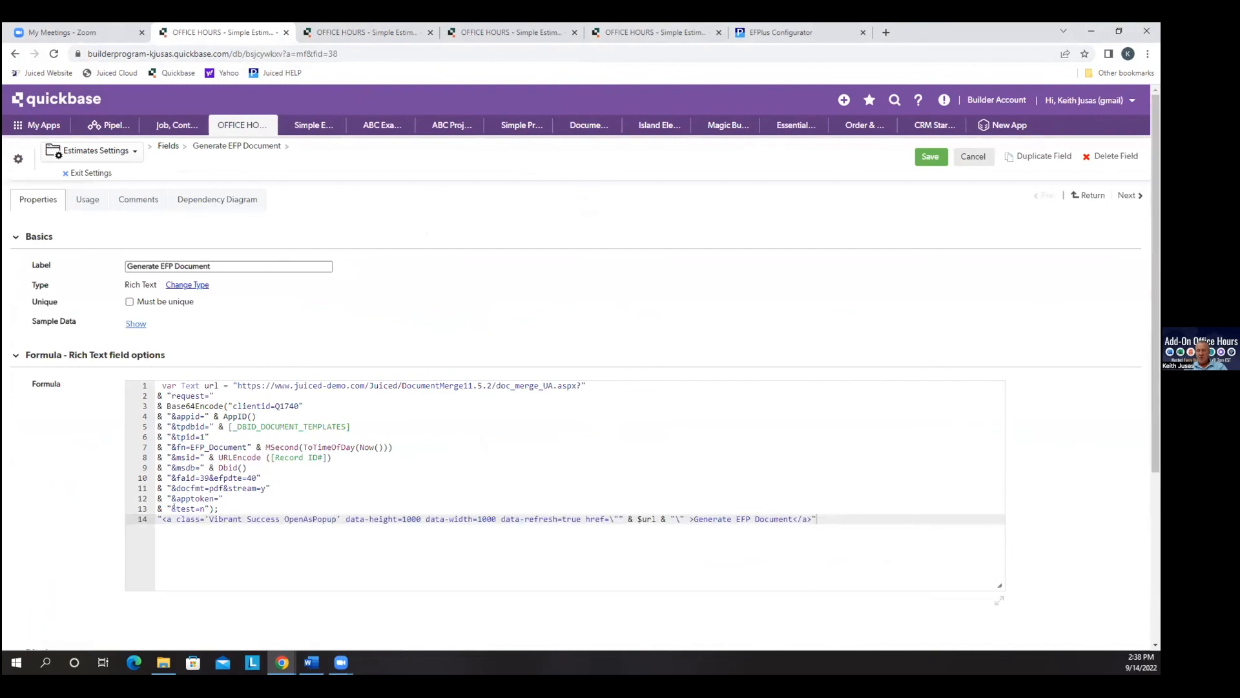
{"action": "left_click", "coordinate": [200, 508]}
{"action": "key", "text": "Delete"}
{"action": "type", "text": "y"}
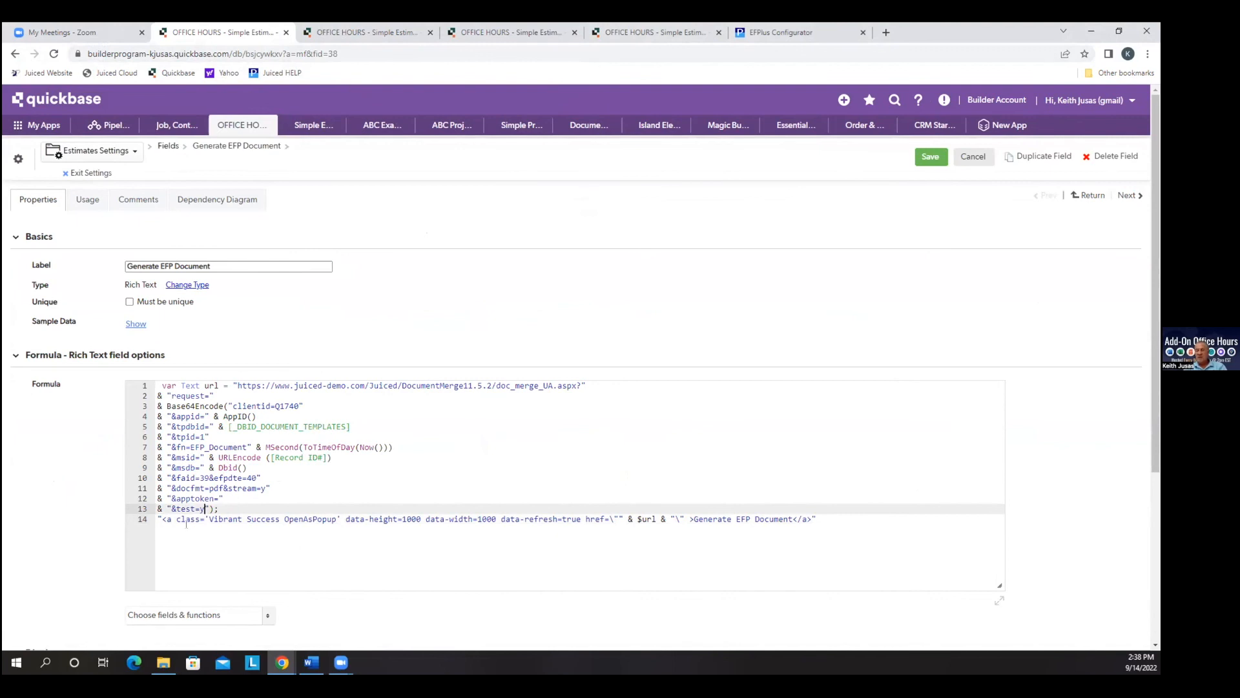
{"action": "left_click", "coordinate": [930, 156]}
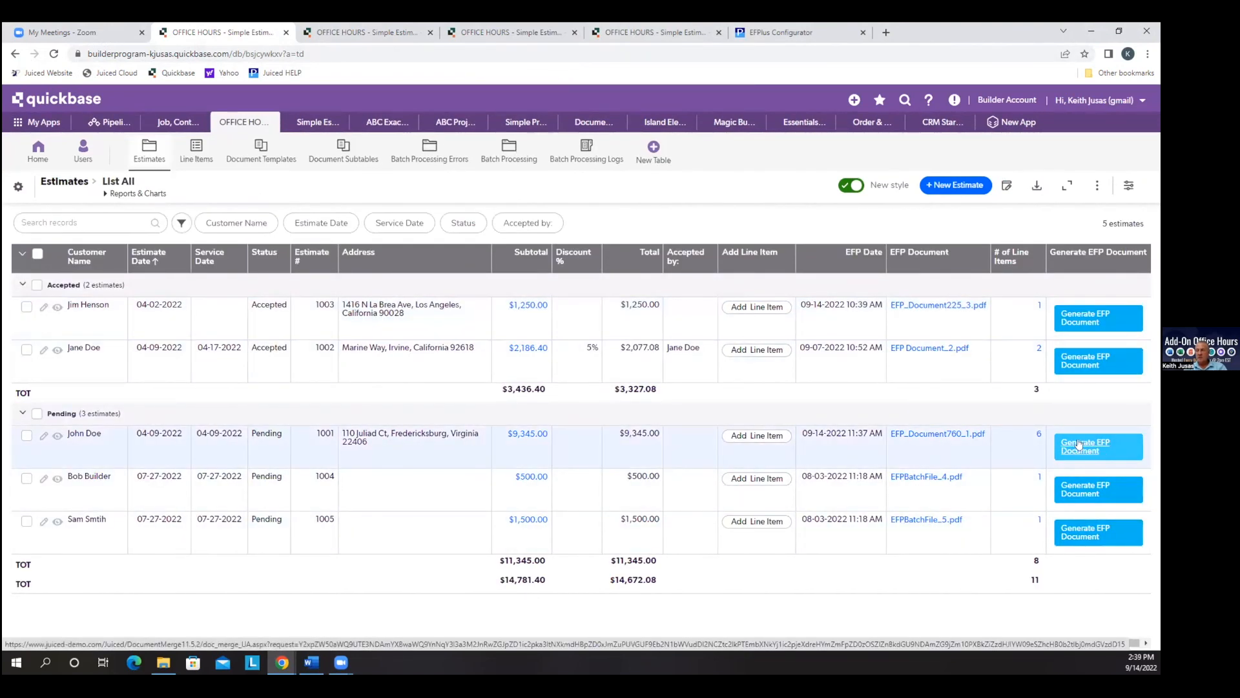
- Generate the EFP document for the pending $9,345.00 estimate with the test parameter enabled
{"action": "left_click", "coordinate": [1079, 444]}
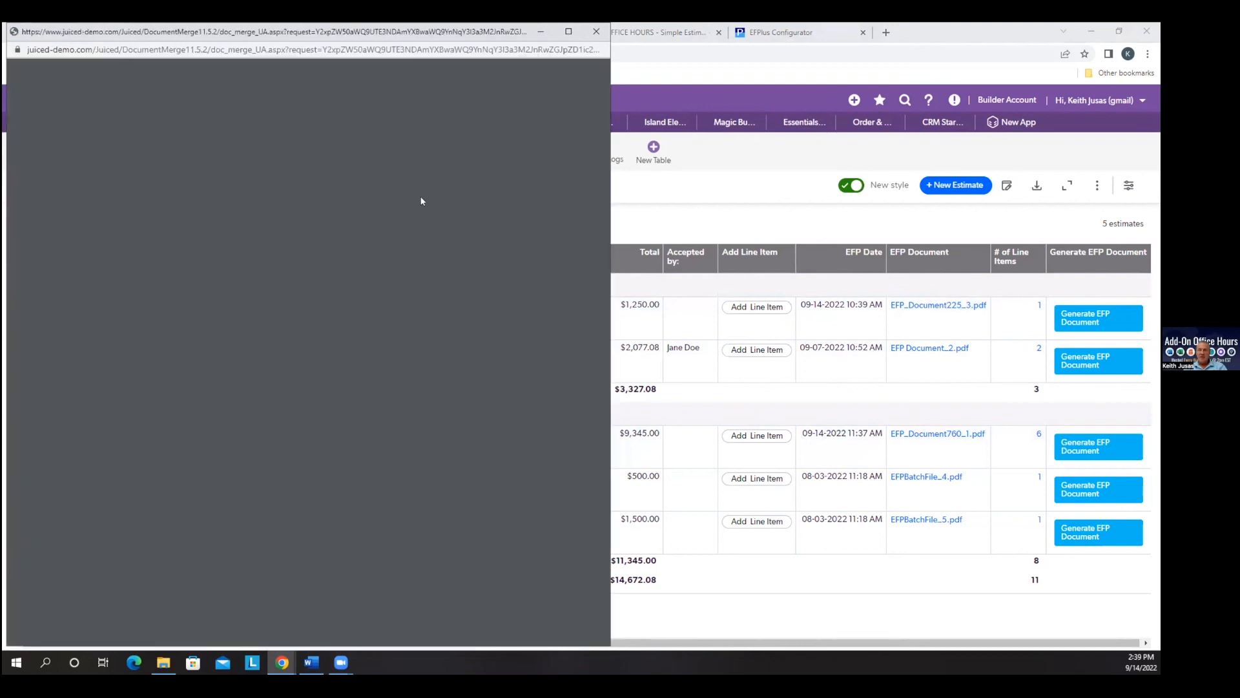